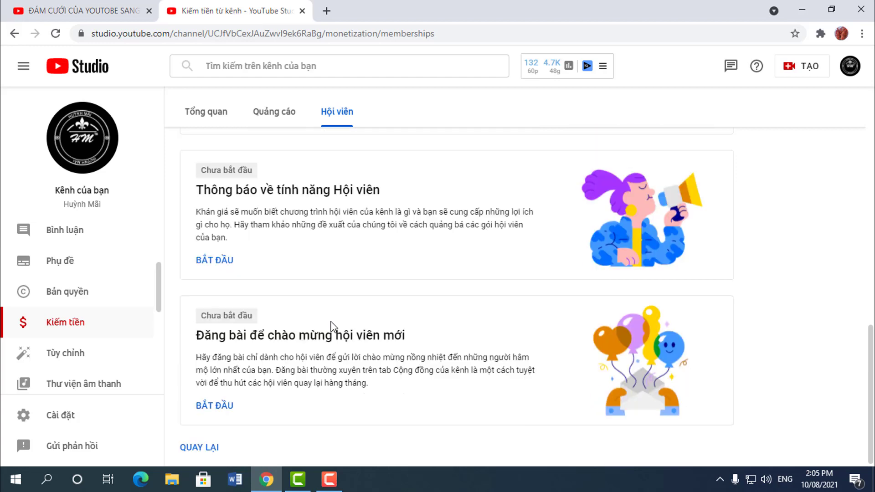
Step: Leave the Memberships tab and switch to the browser tab showing the other channel's wedding vlog
scroll(389, 353, "up", 9)
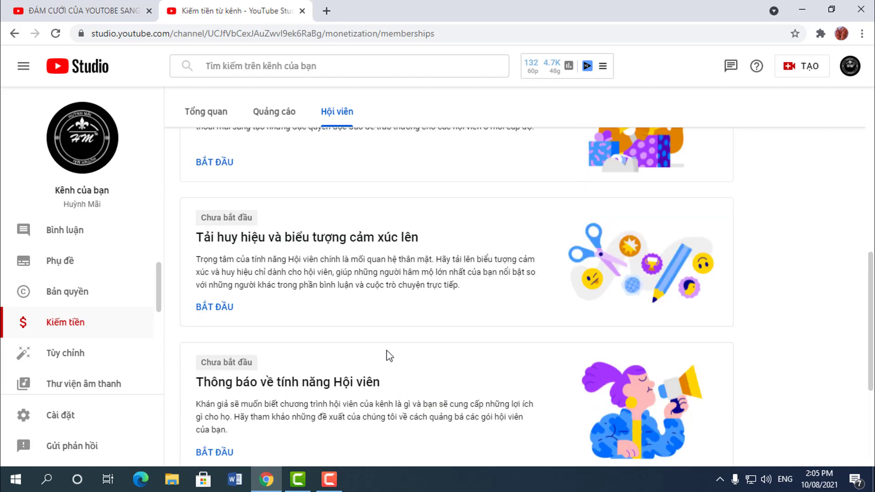
scroll(385, 350, "down", 2)
scroll(841, 205, "up", 3)
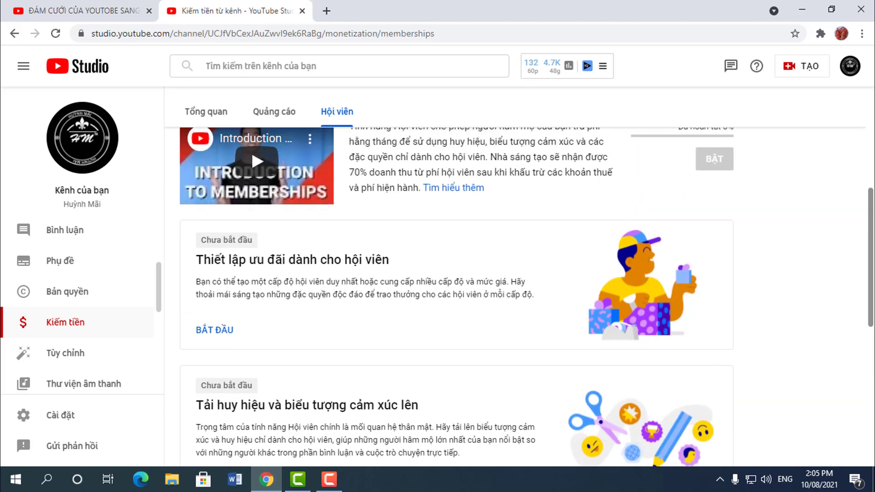
left_click(73, 10)
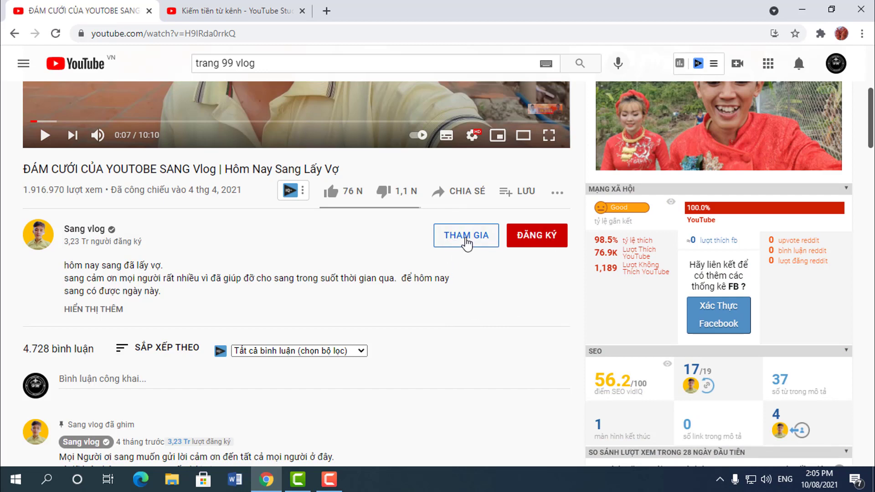
Step: Review the vlog channel's membership tiers at 20.000, 50.000 and 100.000 ₫/month, then close the Join dialog
left_click(466, 244)
scroll(336, 301, "down", 3)
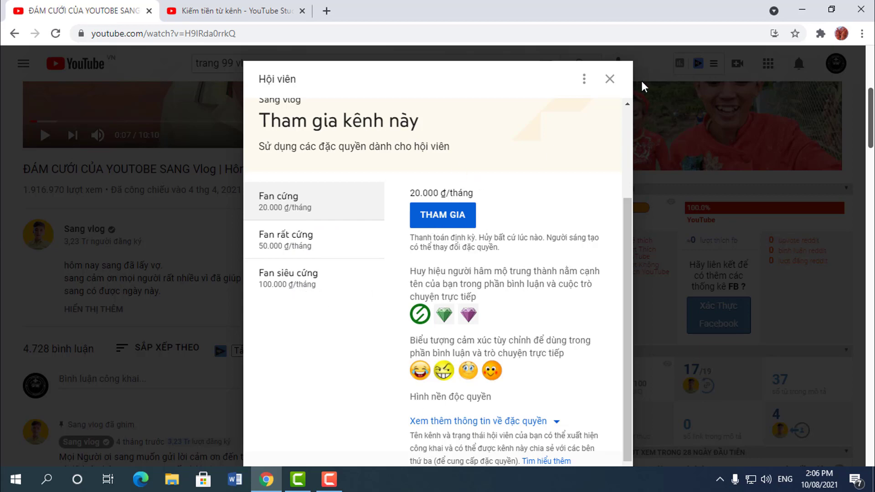
left_click(609, 79)
Step: Return to the Studio Memberships tab and begin setting up member perks
key("ctrl+Tab")
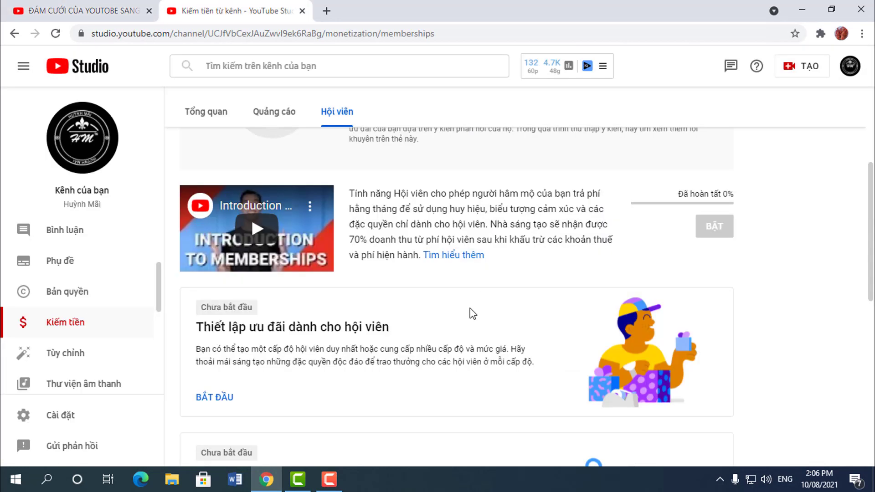
scroll(647, 271, "up", 3)
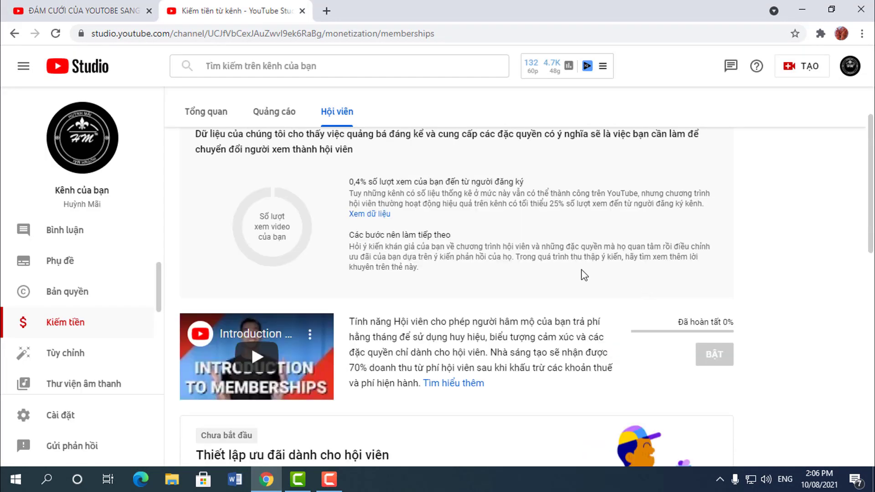
scroll(481, 316, "up", 1)
scroll(469, 318, "down", 4)
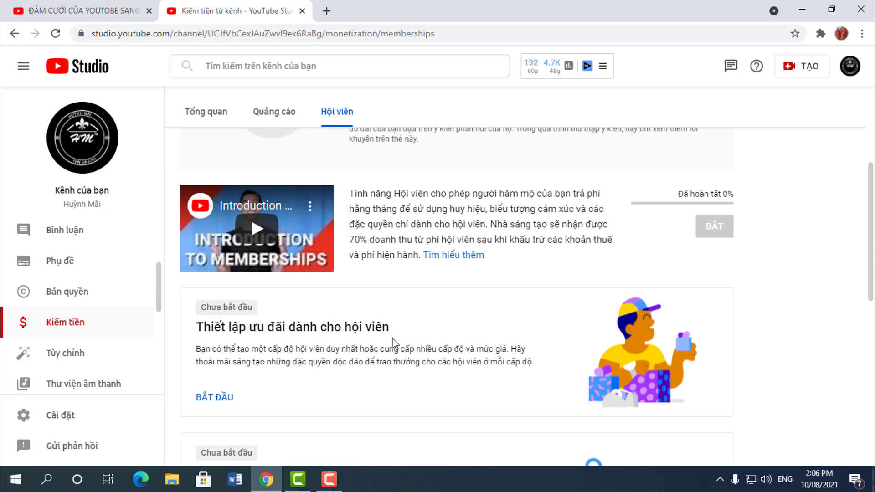
scroll(291, 374, "down", 1)
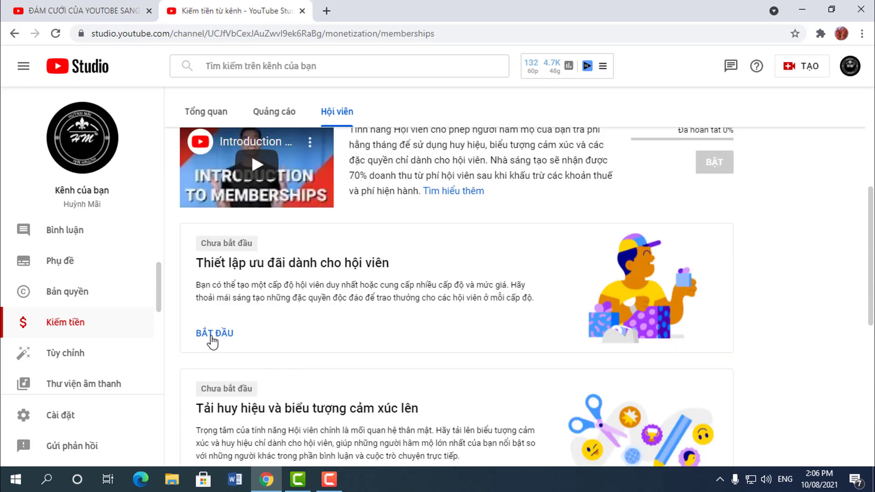
left_click(212, 340)
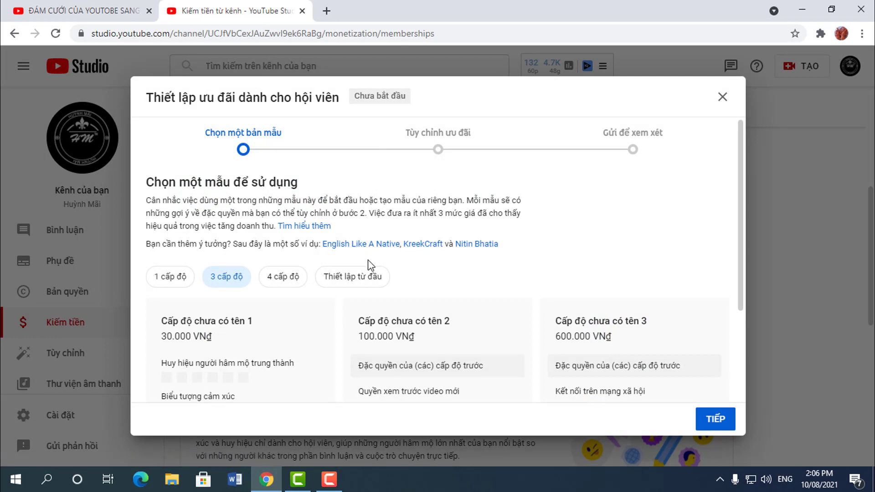
left_click_drag(242, 150, 487, 152)
scroll(497, 224, "down", 1)
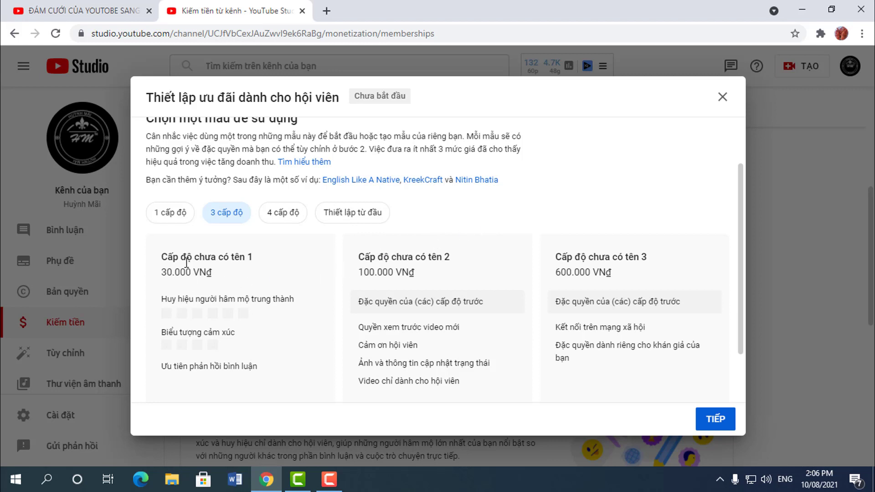
Step: Compare the single-tier, three-tier and four-tier perk templates
left_click(181, 217)
left_click(228, 214)
left_click(288, 219)
left_click(161, 220)
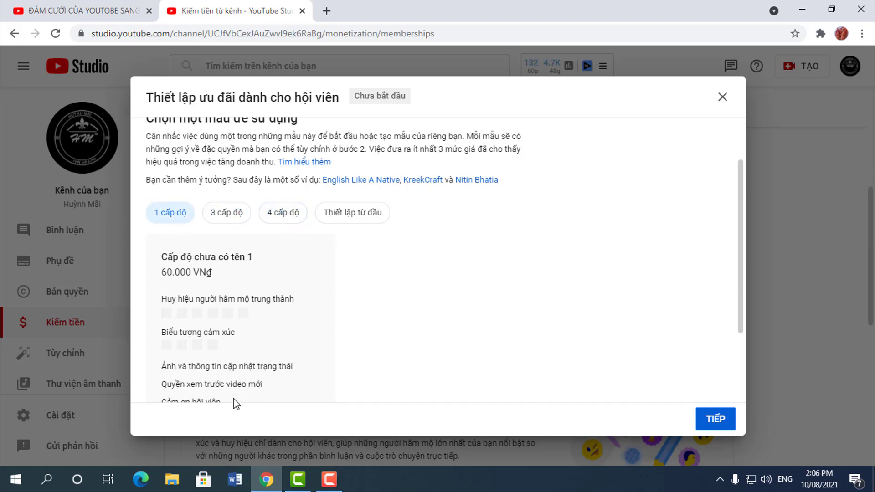
scroll(230, 360, "down", 2)
scroll(219, 296, "up", 4)
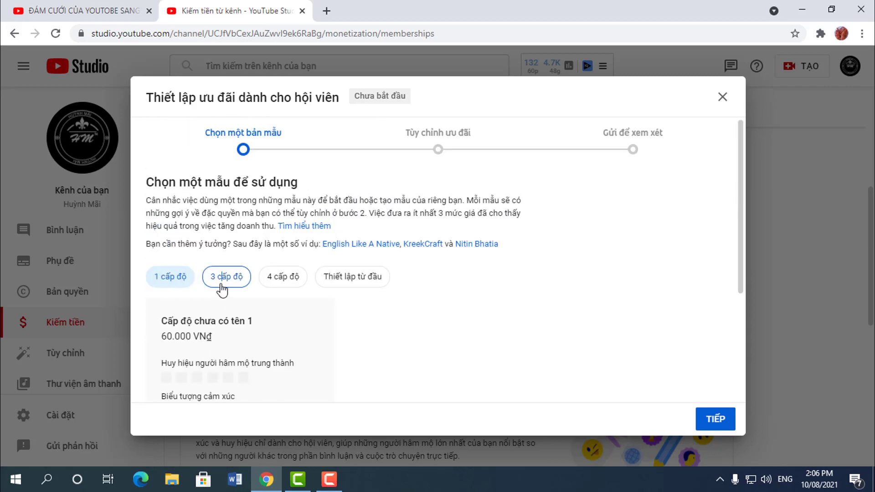
left_click(227, 278)
scroll(339, 380, "down", 3)
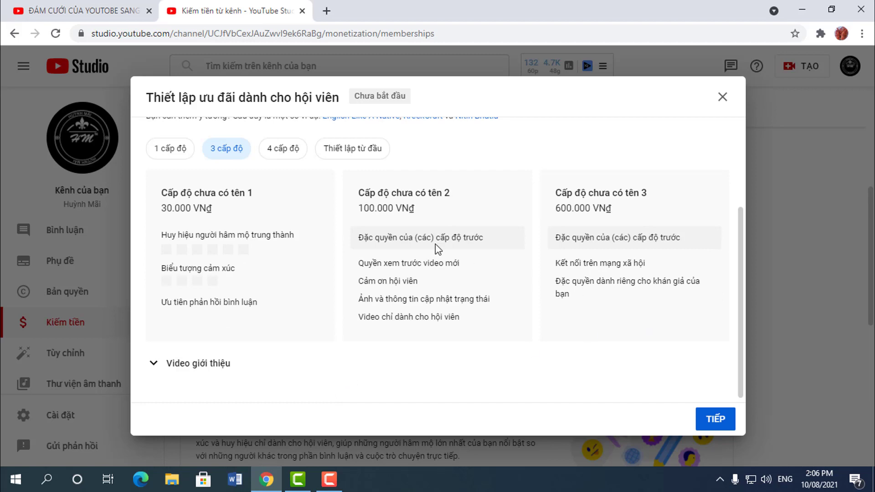
scroll(407, 299, "up", 3)
Step: Check the four-tier and blank options, then choose the three-tier template (30.000, 100.000, 600.000 VNĐ)
left_click(283, 279)
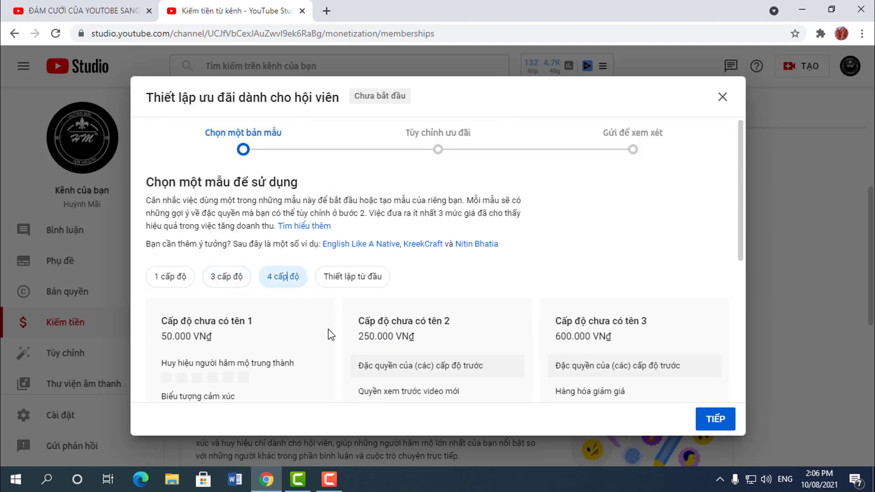
scroll(335, 320, "down", 4)
scroll(327, 381, "up", 3)
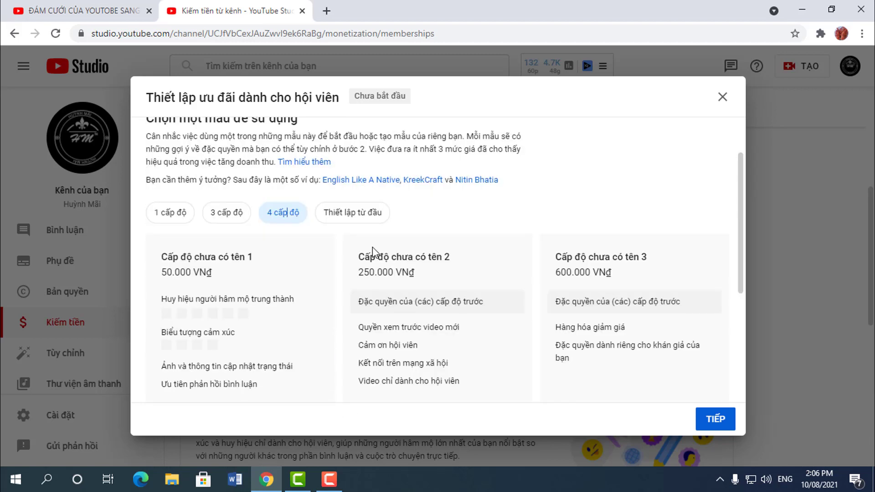
left_click(353, 212)
scroll(215, 363, "down", 1)
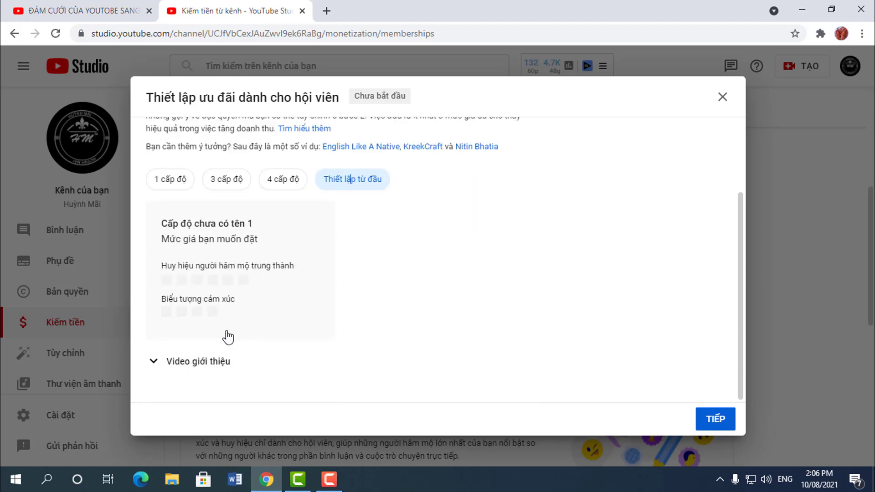
scroll(237, 326, "up", 3)
left_click(224, 283)
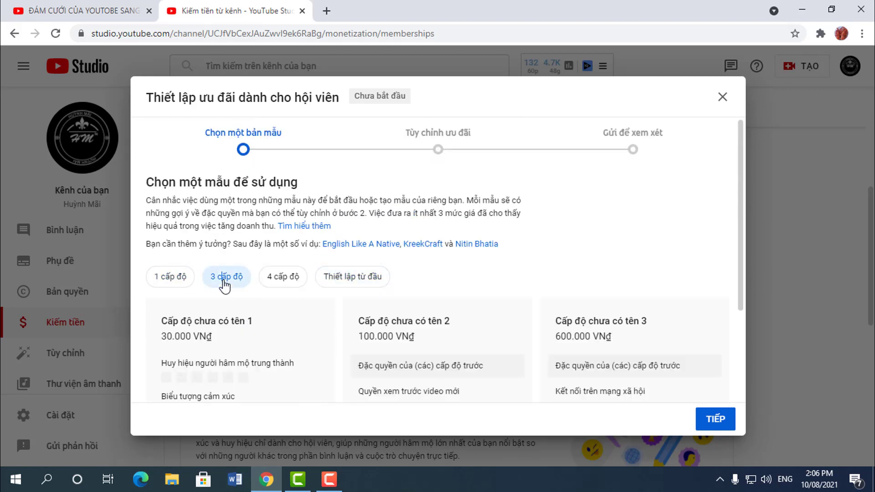
scroll(299, 327, "down", 3)
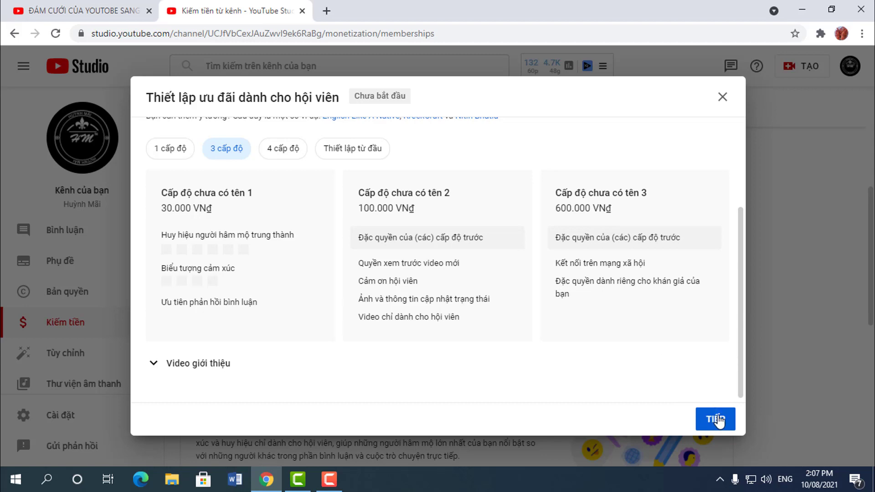
scroll(262, 238, "up", 3)
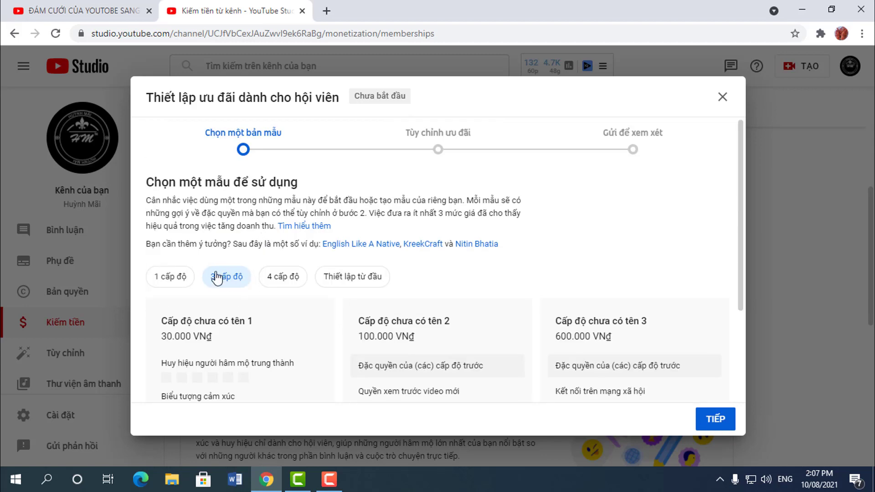
scroll(699, 356, "down", 3)
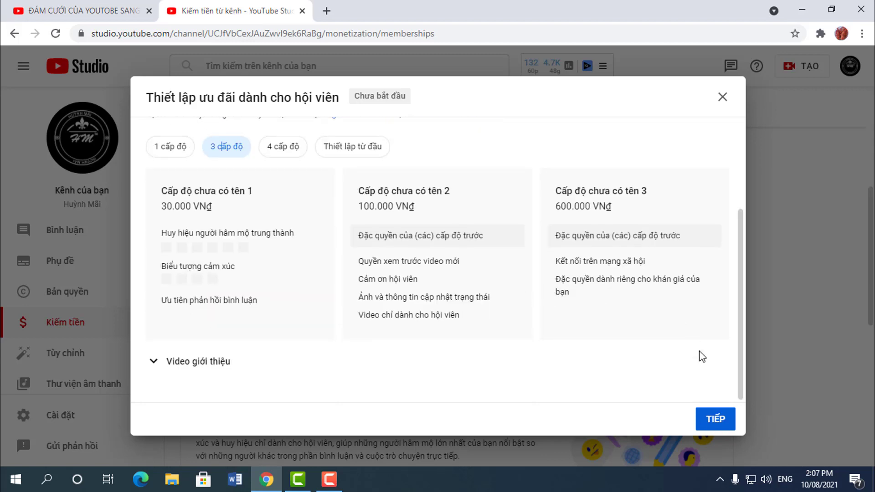
Step: Accept the template, review the three tier cards, and open tier 1 for editing
left_click(717, 418)
scroll(218, 265, "up", 1)
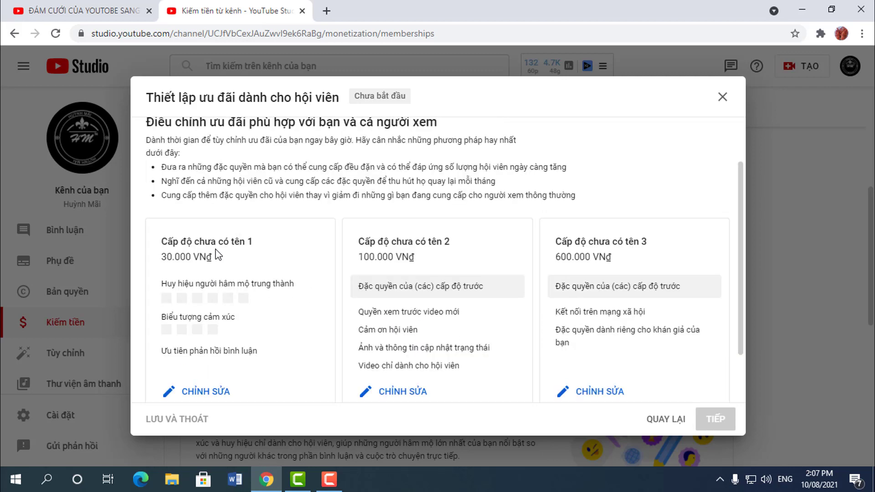
scroll(288, 214, "up", 1)
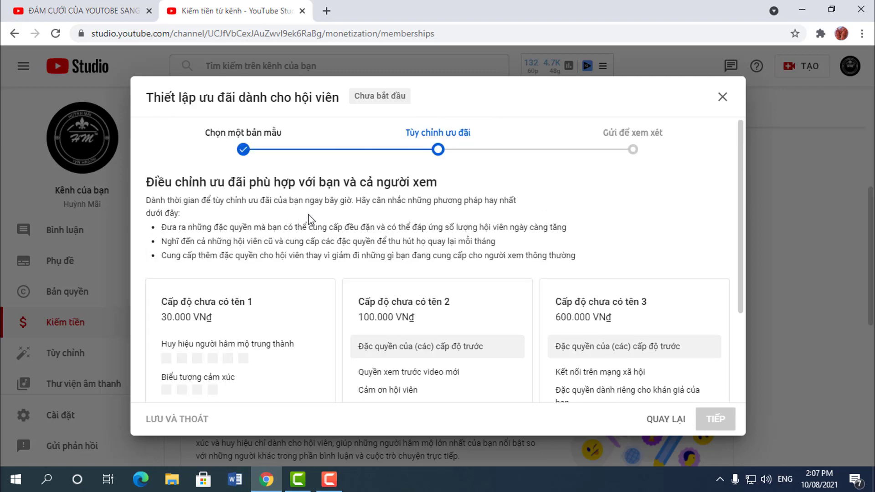
scroll(298, 278, "down", 2)
scroll(539, 221, "up", 2)
scroll(541, 308, "down", 2)
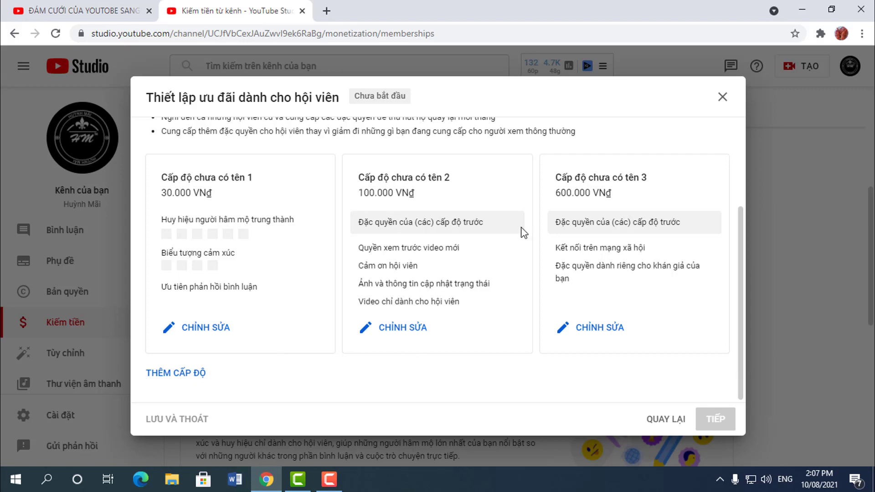
left_click(212, 336)
Step: Name the first tier 'Bạc'
left_click(206, 177)
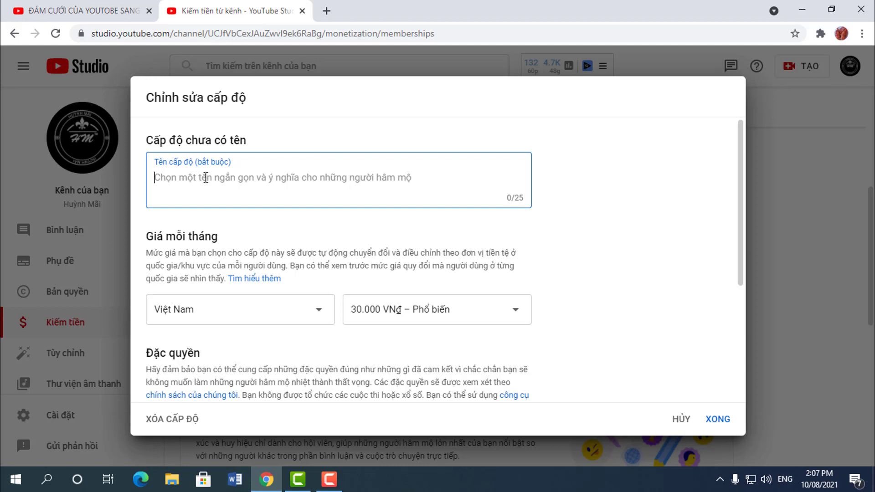
type("Ho·")
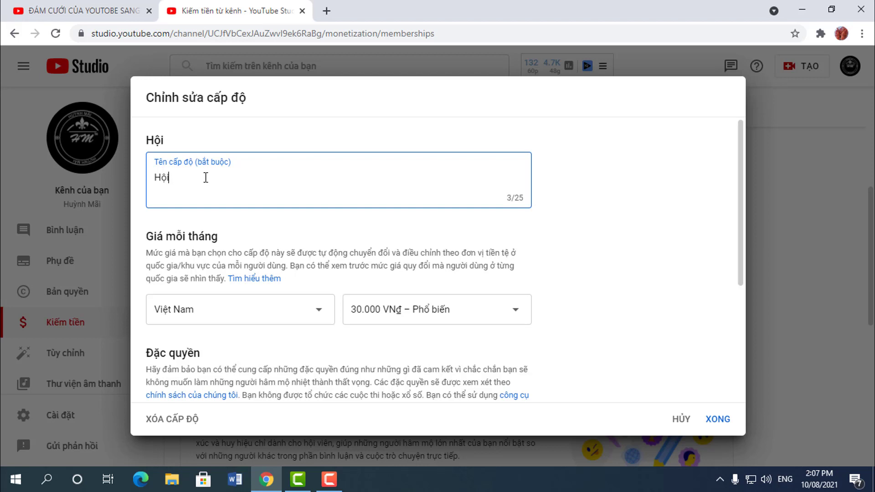
key("BackSpace")
key("BackSpace")
key("BackSpace")
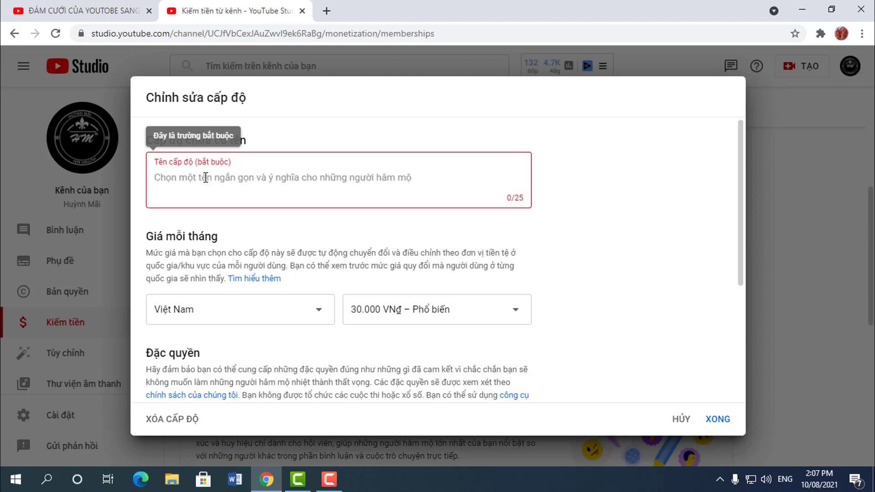
type("Vàng")
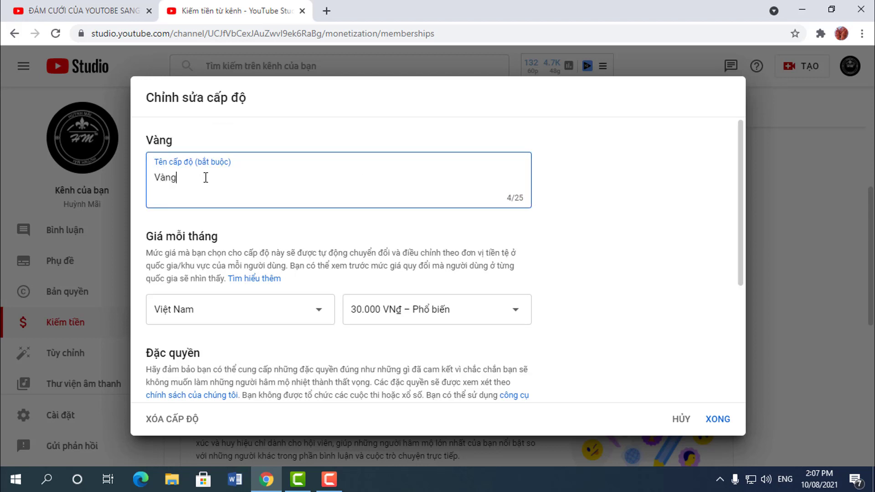
left_click_drag(206, 178, 114, 178)
type("Bạc")
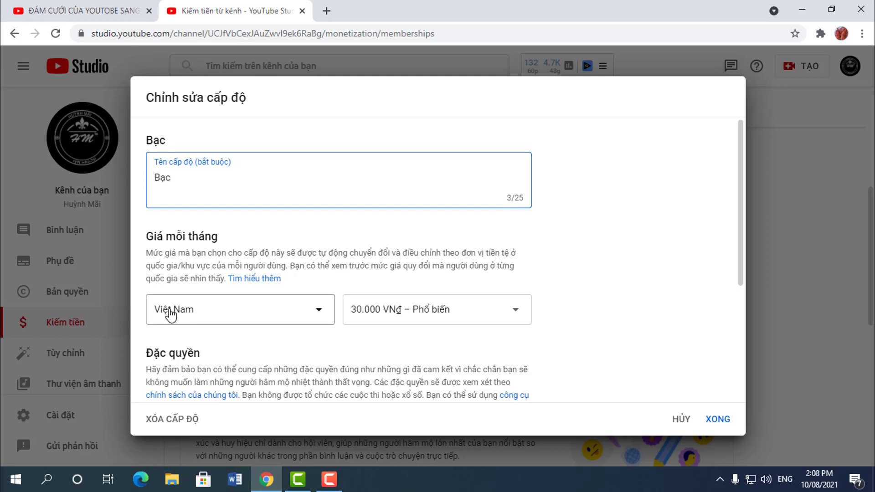
Step: Keep Việt Nam as pricing country and set the monthly price to 10.000 VNđ
left_click(225, 319)
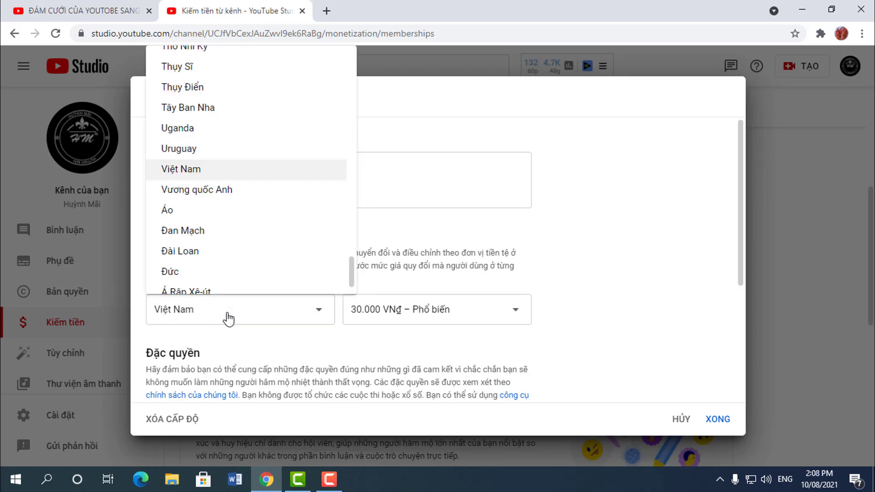
left_click(237, 320)
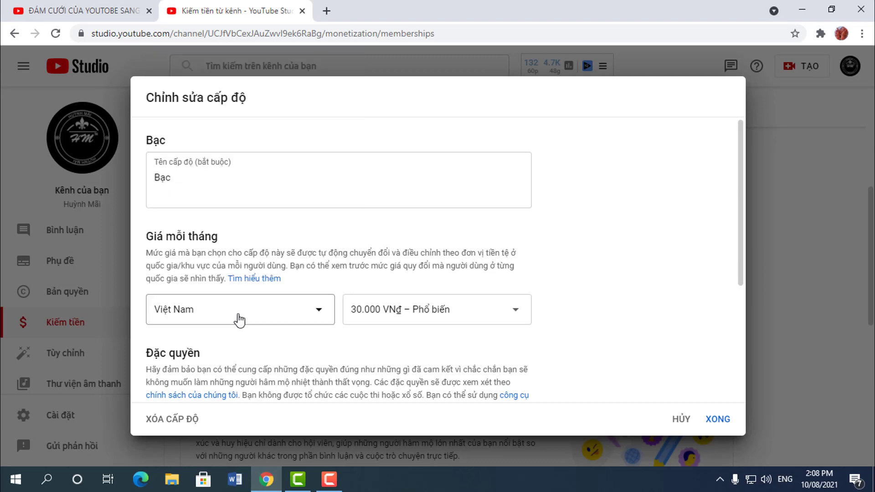
left_click(443, 318)
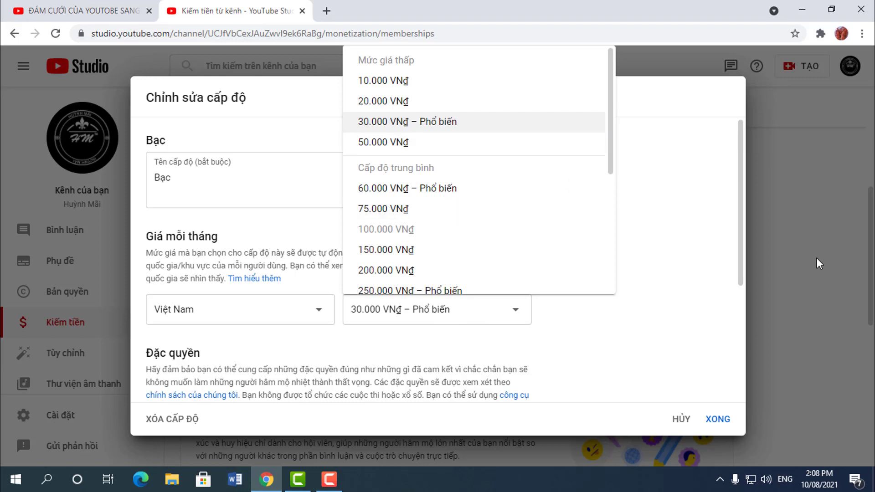
left_click(387, 88)
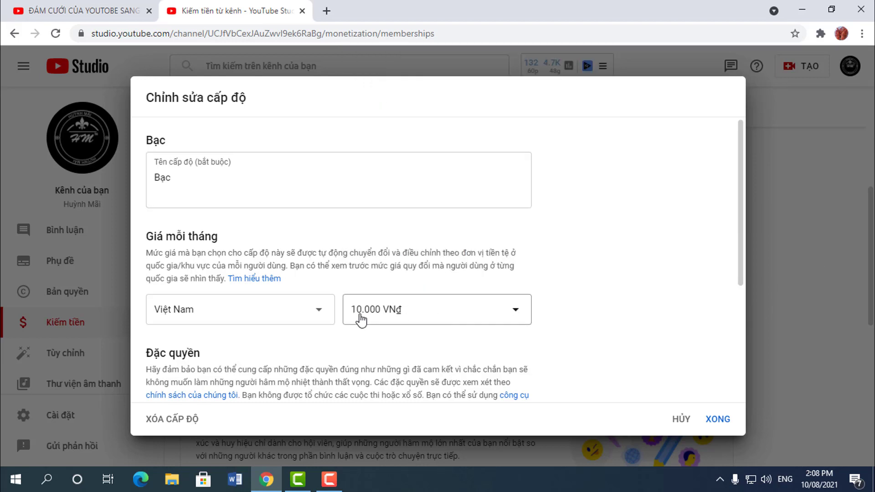
scroll(347, 315, "down", 3)
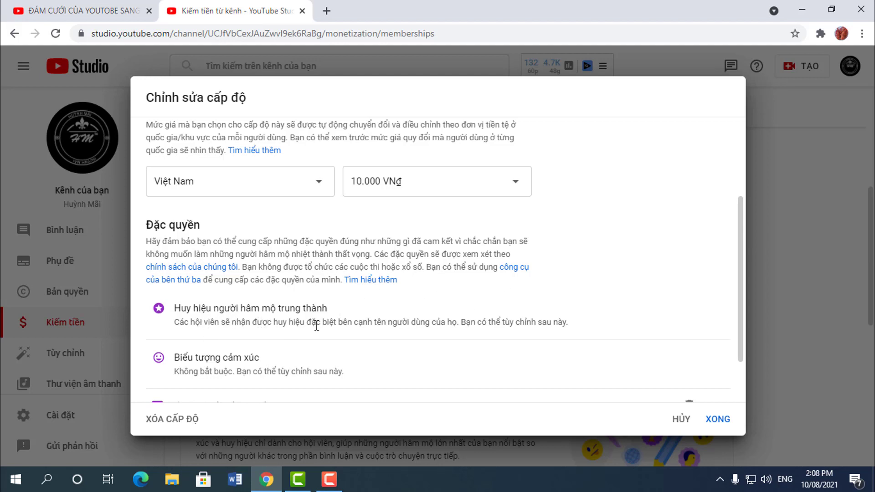
scroll(317, 326, "down", 2)
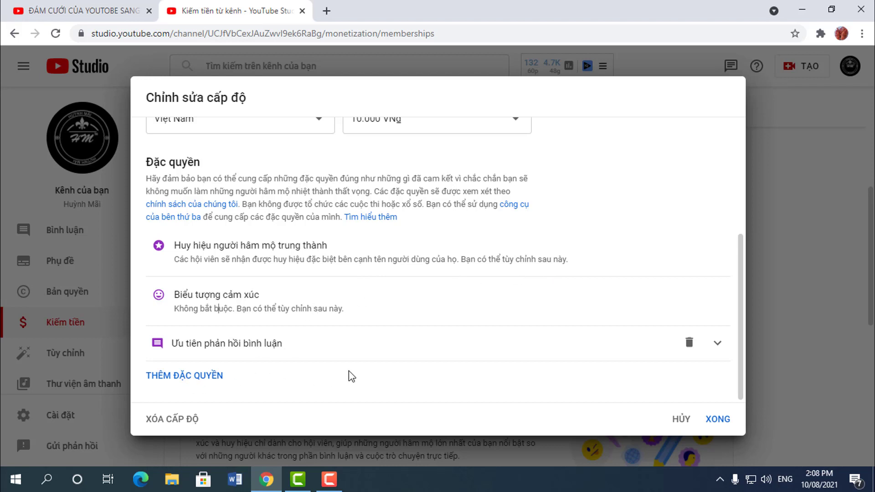
Step: Add a 'Quyền xem trước video mới' perk to the Bạc tier and look over its fields
left_click(205, 377)
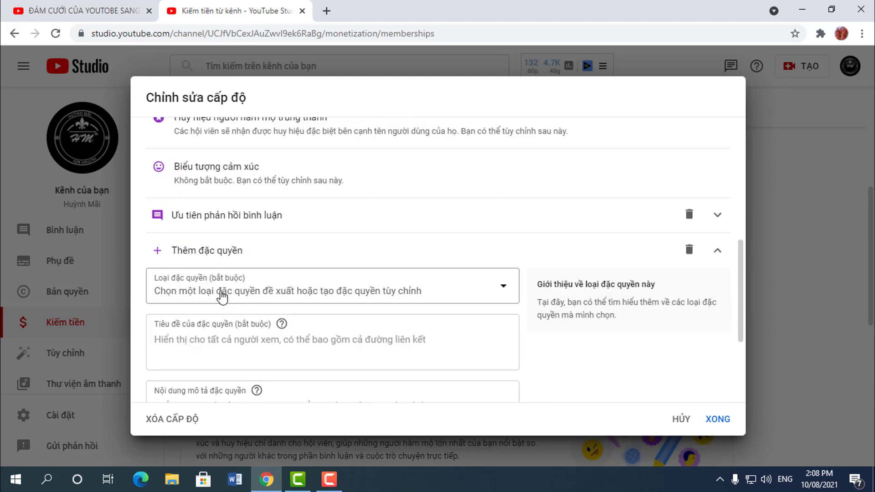
left_click(246, 297)
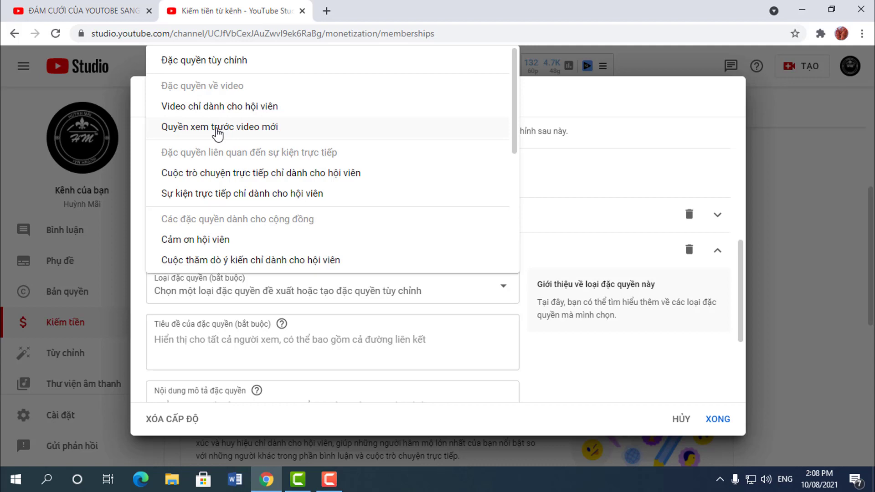
left_click(218, 128)
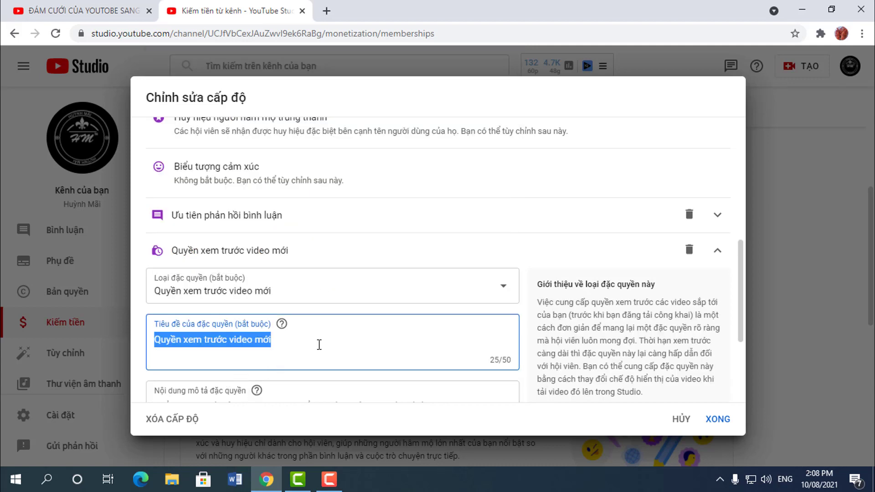
scroll(318, 346, "down", 3)
left_click(222, 278)
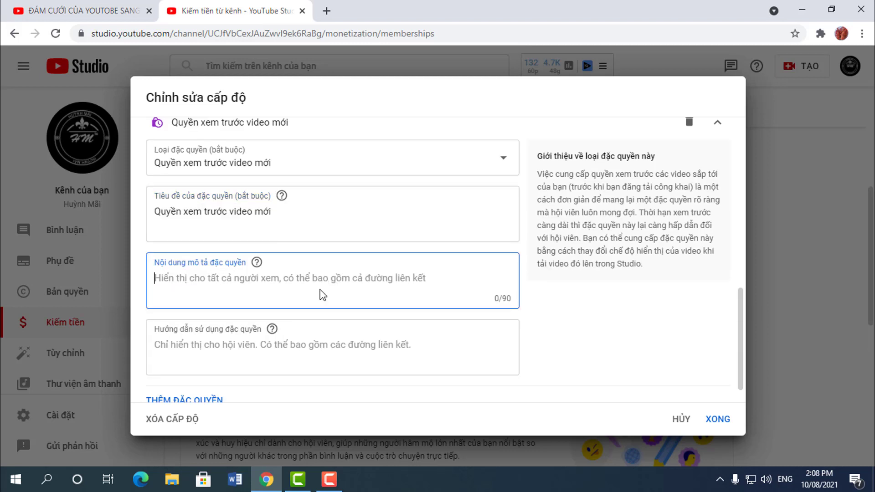
left_click(217, 345)
left_click(248, 281)
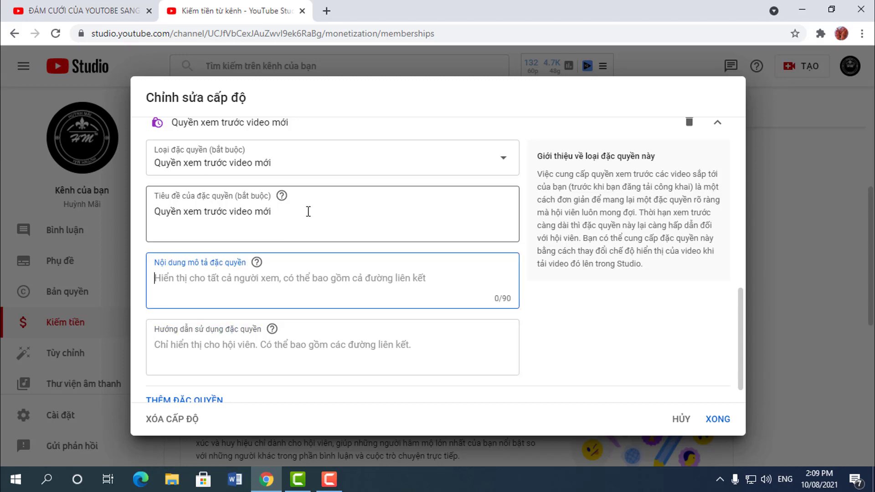
left_click(310, 212)
left_click(387, 165)
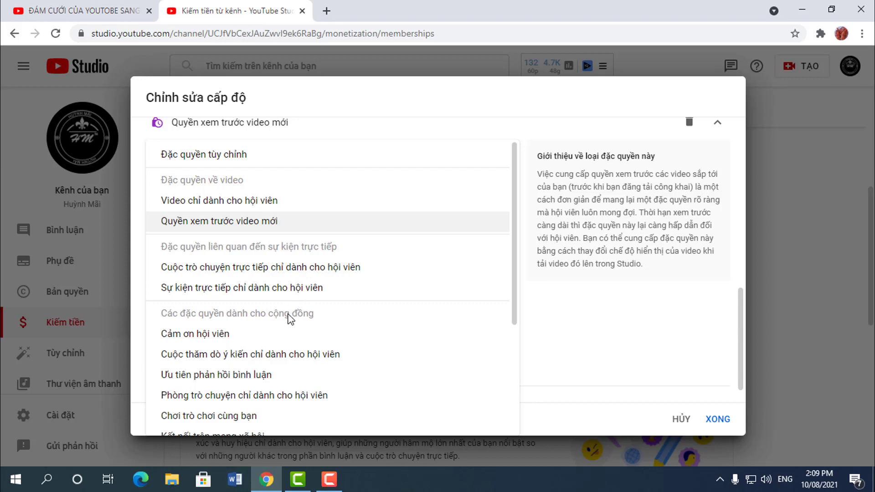
scroll(290, 318, "down", 4)
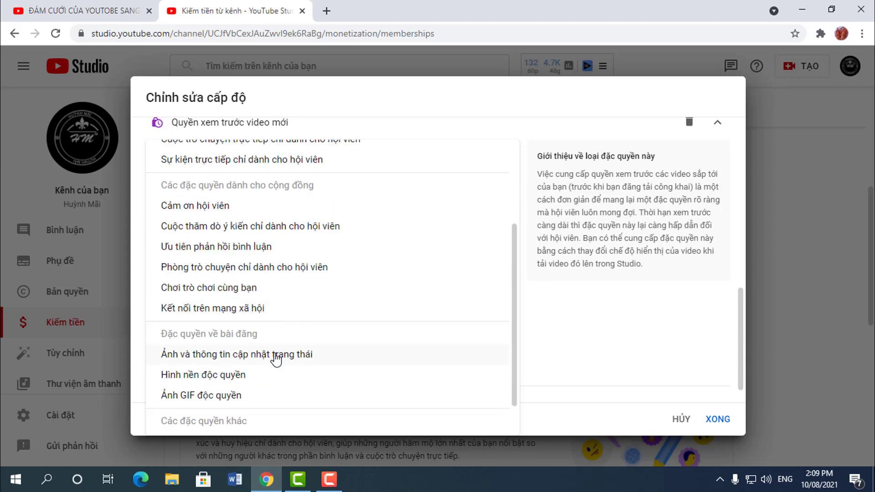
scroll(365, 283, "up", 4)
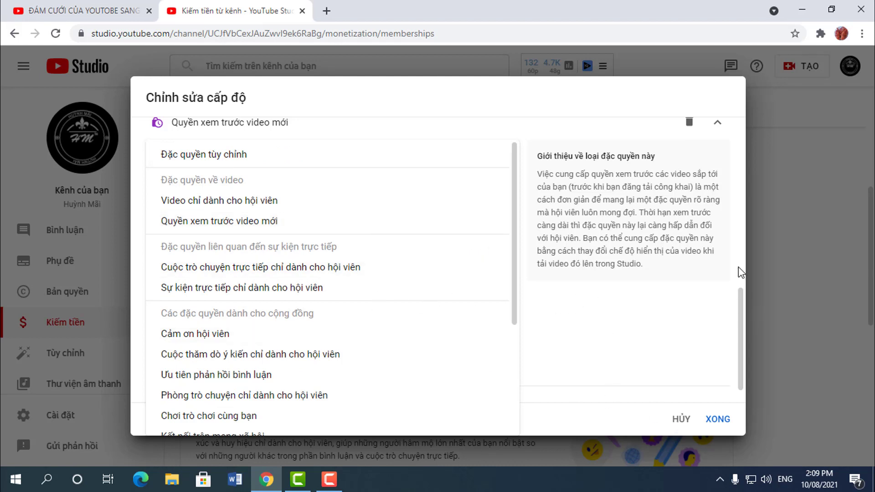
left_click(575, 301)
Step: Delete the early-access perk and save the Bạc tier at 10.000 VNđ
scroll(593, 328, "up", 3)
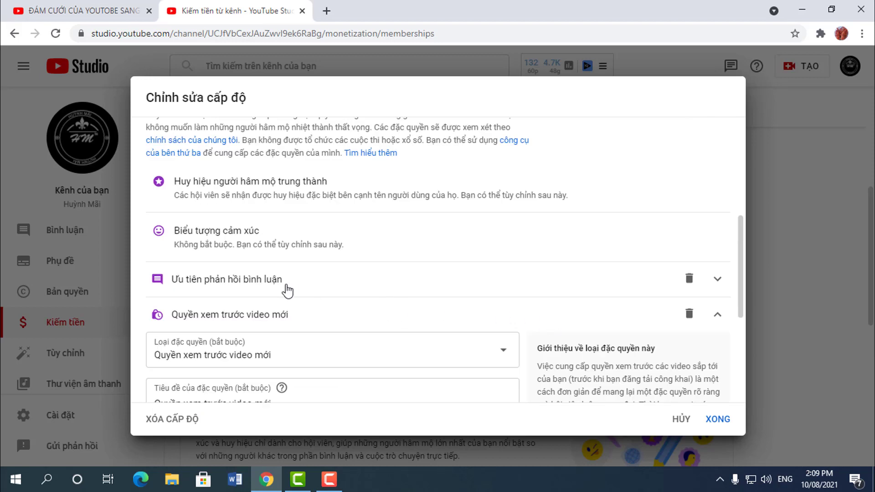
scroll(301, 285, "down", 1)
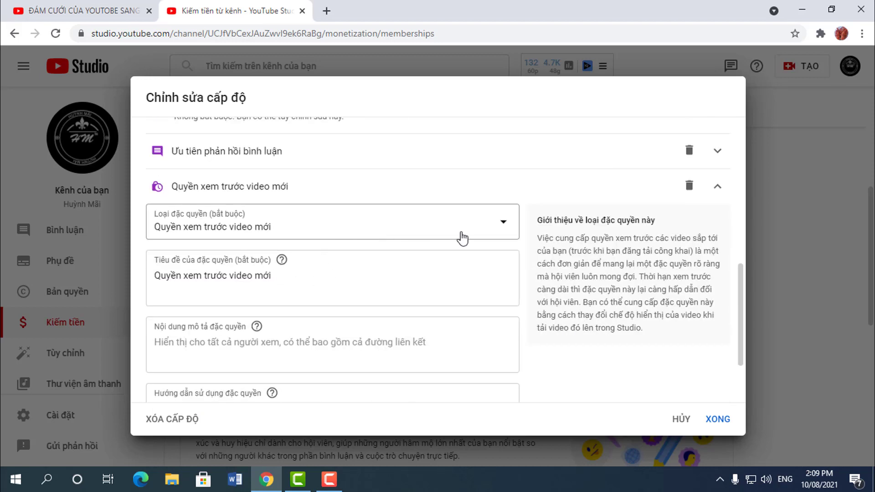
scroll(455, 236, "up", 1)
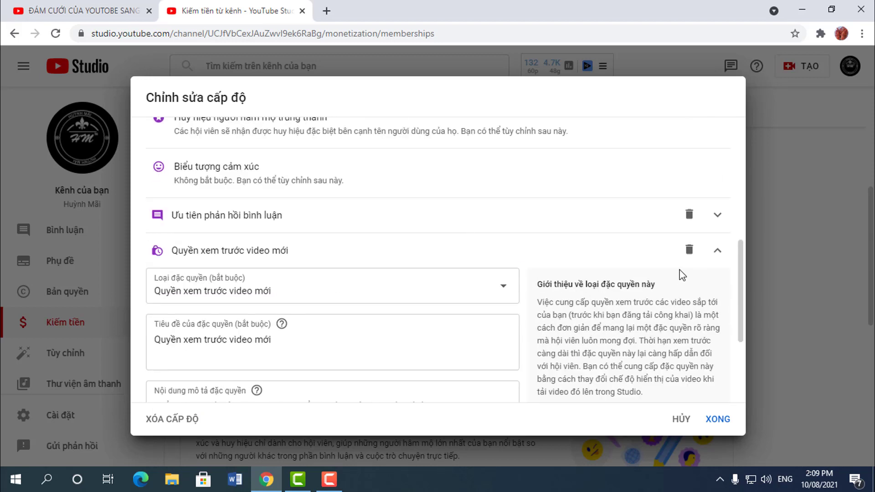
scroll(283, 273, "up", 3)
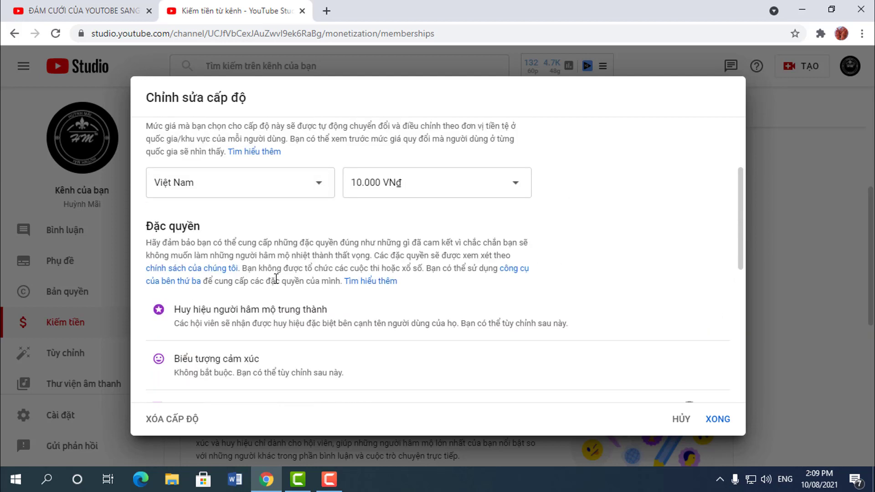
scroll(285, 287, "down", 3)
scroll(286, 287, "down", 2)
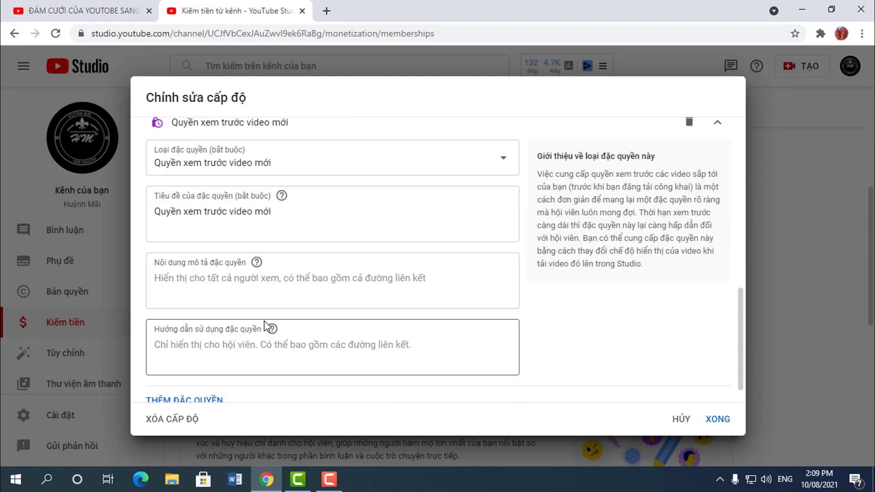
scroll(319, 308, "up", 2)
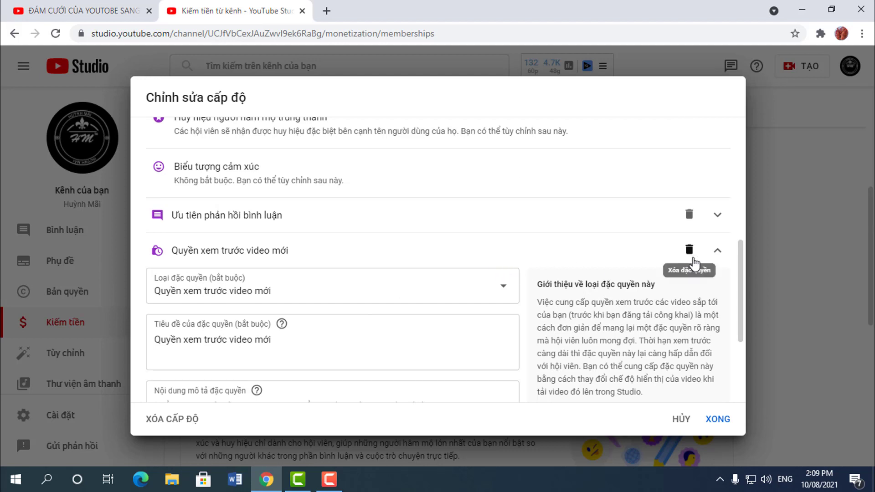
left_click(691, 257)
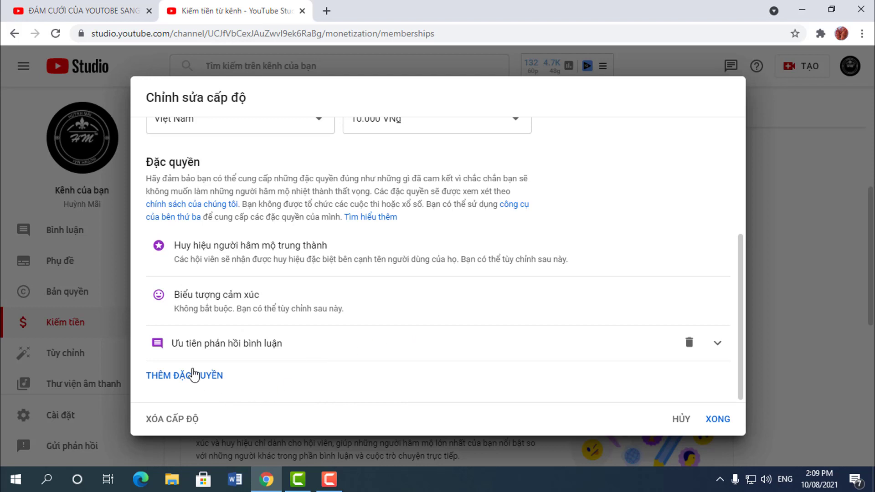
left_click(718, 419)
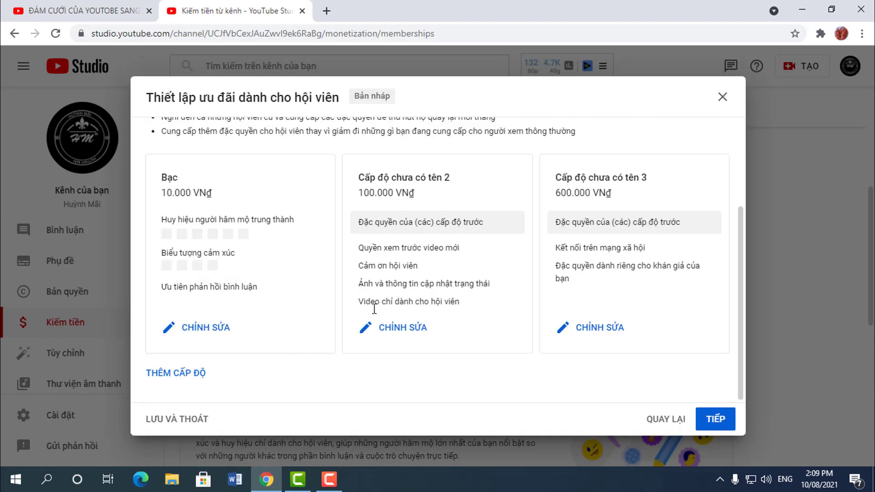
Step: Open the second tier and name it 'Vàng'
left_click(417, 329)
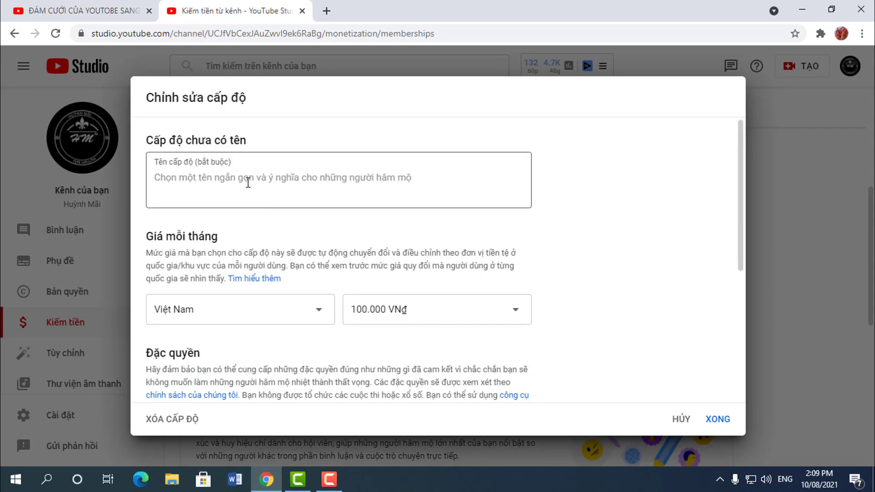
left_click(248, 181)
type("VÀNG")
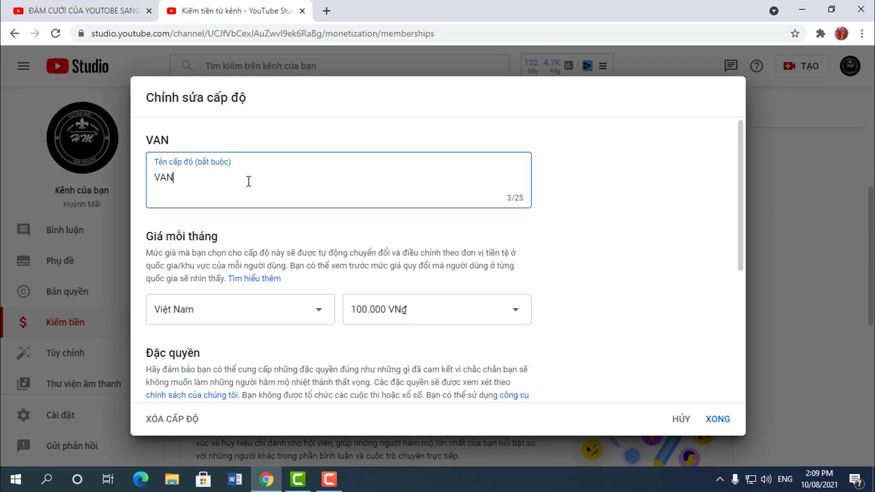
key("BackSpace")
key("BackSpace")
key("BackSpace")
key("BackSpace")
type("Vàng")
Step: Set the Vàng tier's monthly price to 20.000 VNđ and save it
left_click(397, 311)
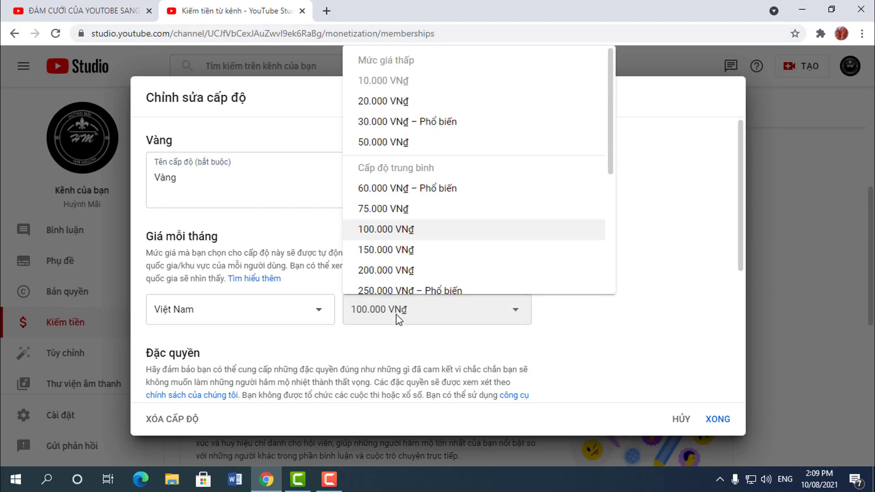
left_click(391, 101)
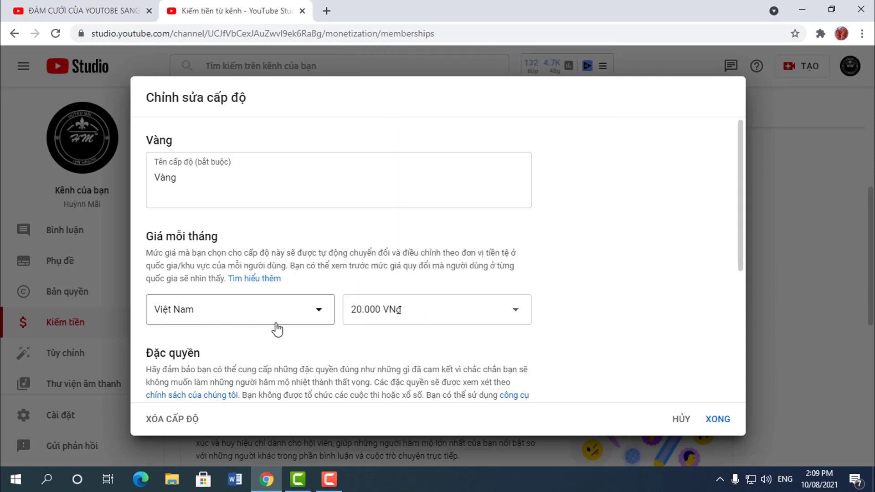
scroll(279, 328, "down", 4)
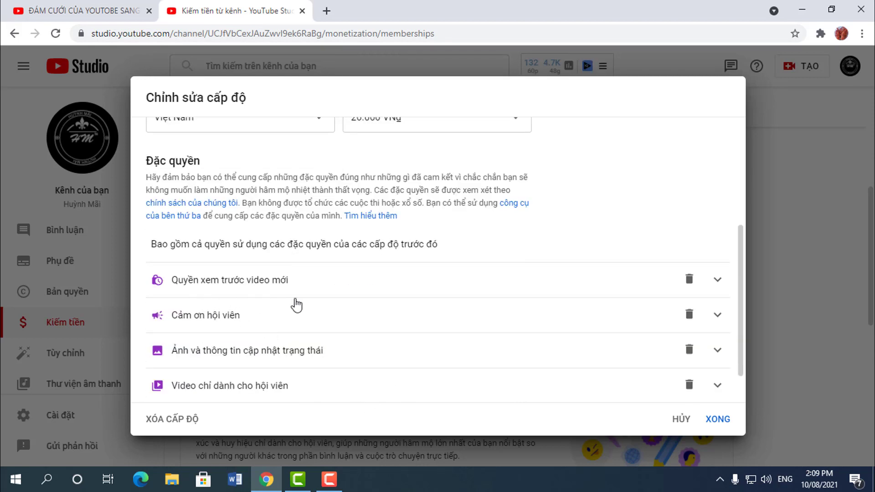
scroll(271, 334, "down", 1)
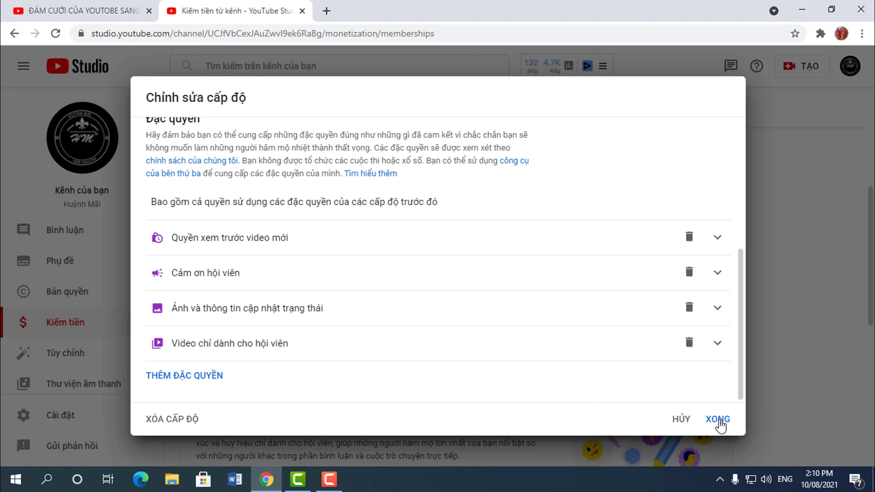
left_click(719, 426)
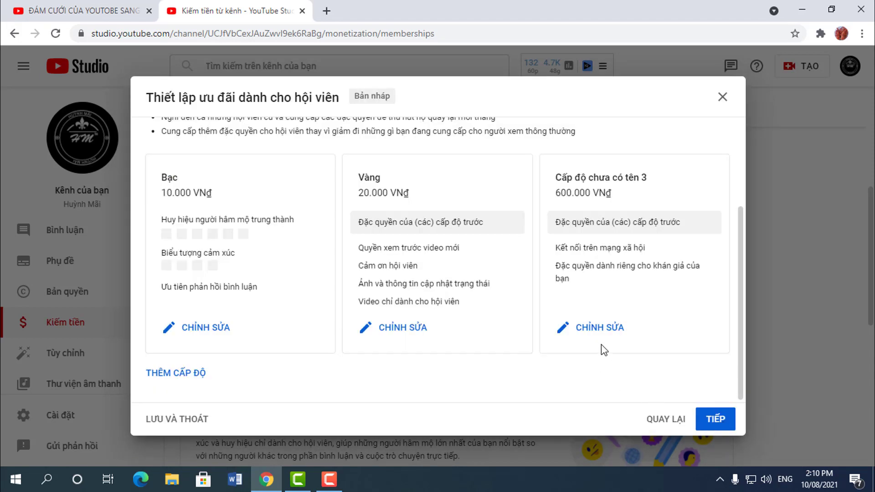
Step: Open the third tier and name it 'Kim Cương'
left_click(600, 336)
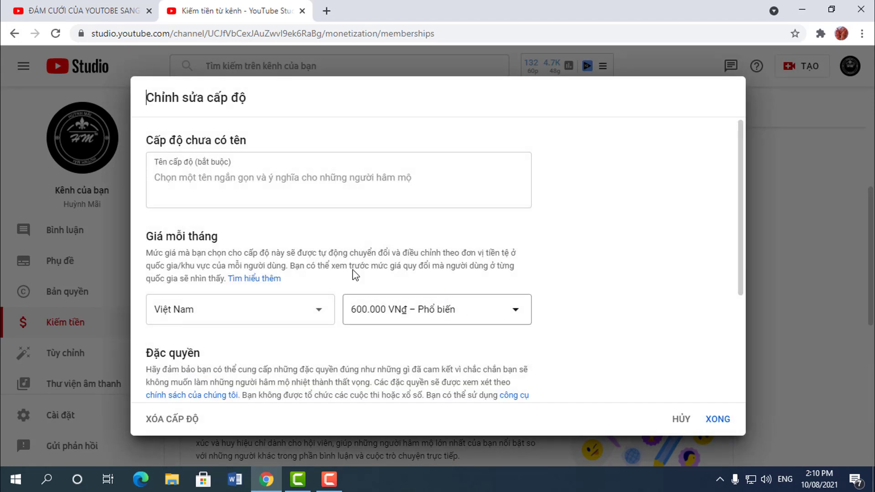
left_click(233, 179)
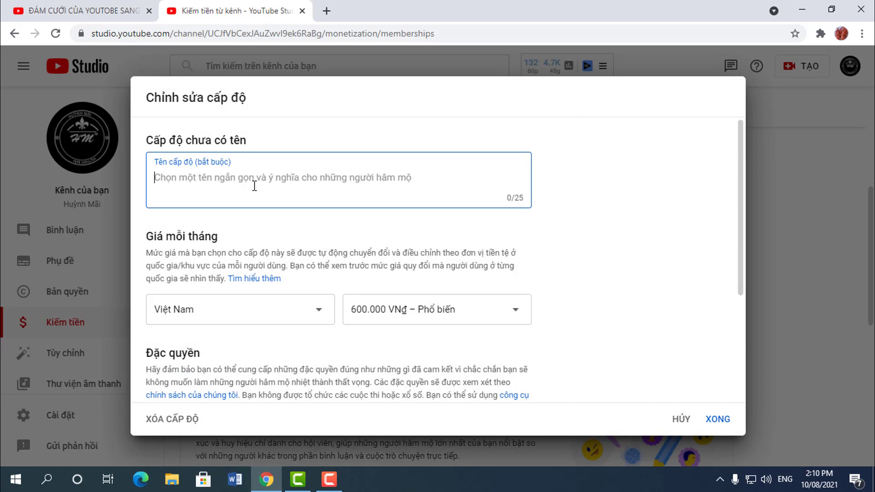
type("Cụ")
key("BackSpace")
key("BackSpace")
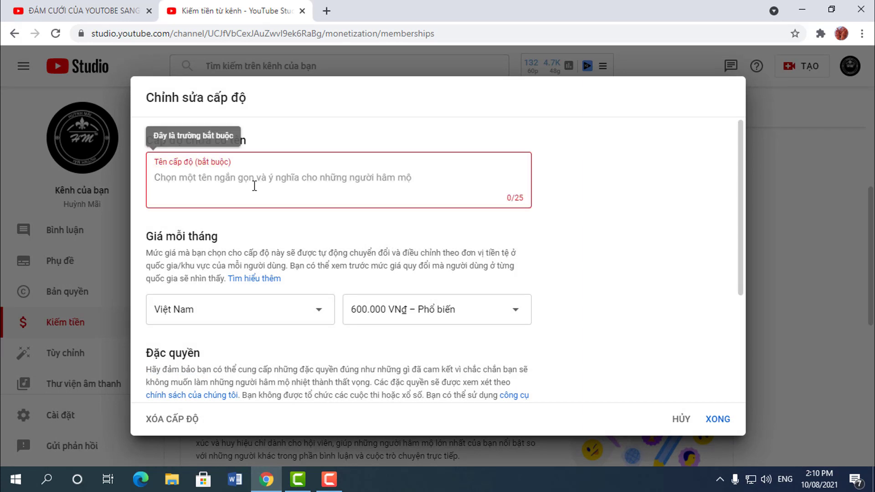
type("L")
key("BackSpace")
type("Kim cương")
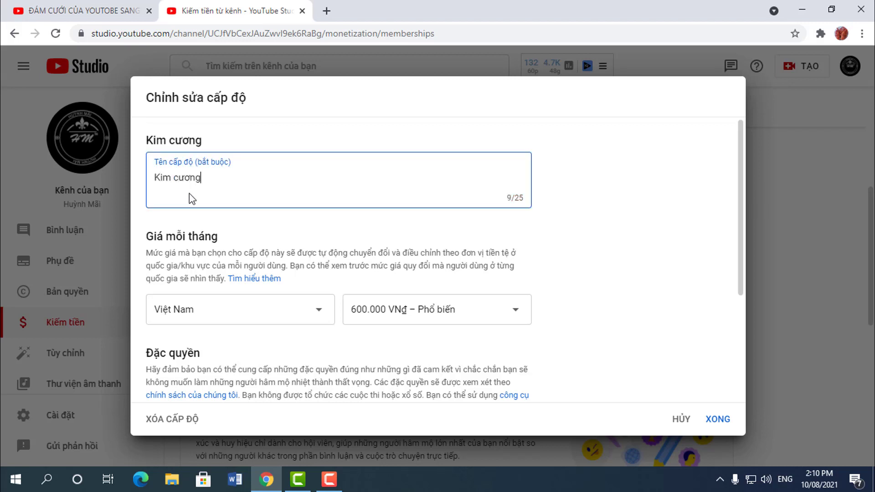
left_click(180, 177)
key("BackSpace")
type("C")
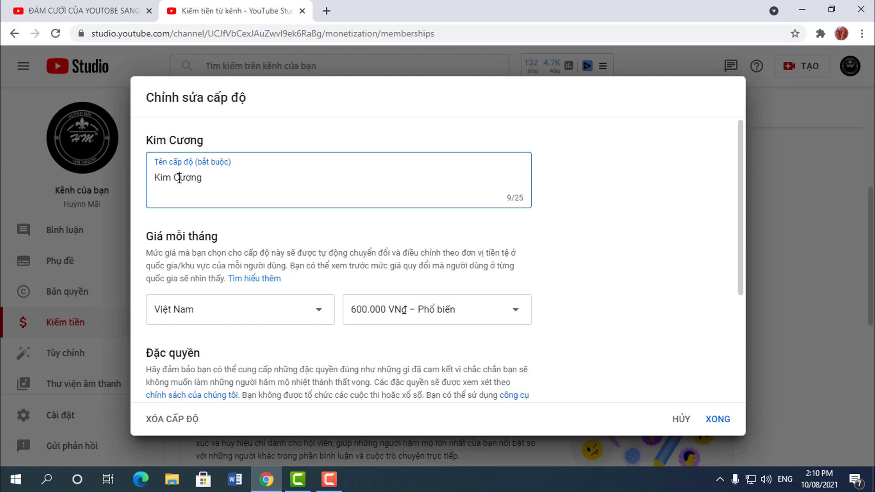
Step: Price the Kim Cương tier at 30.000 VNđ a month and save it
scroll(503, 264, "down", 3)
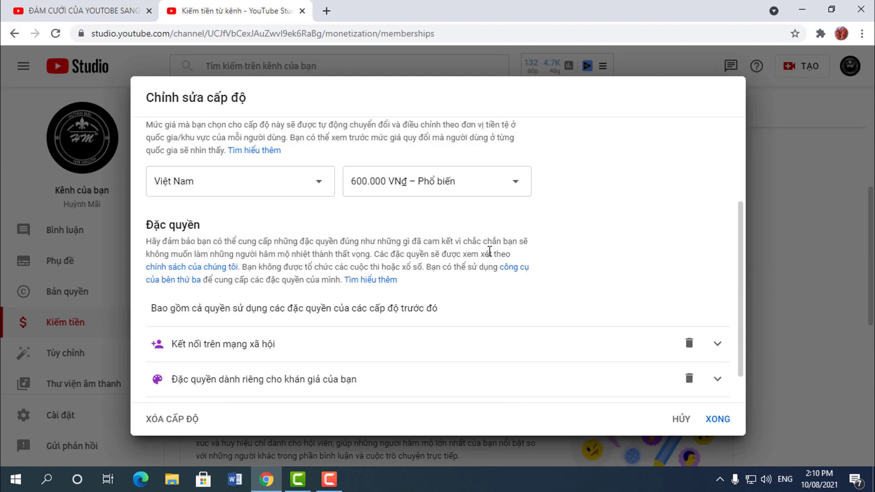
left_click(427, 191)
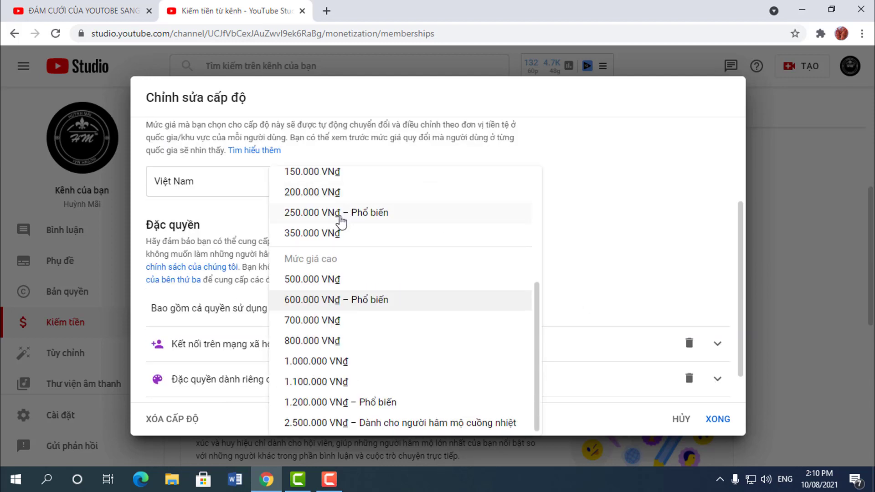
scroll(358, 259, "up", 4)
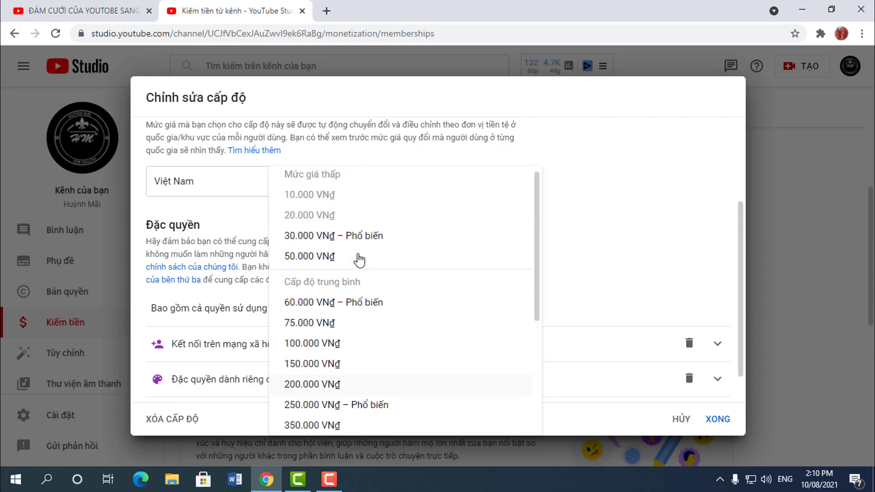
left_click(314, 242)
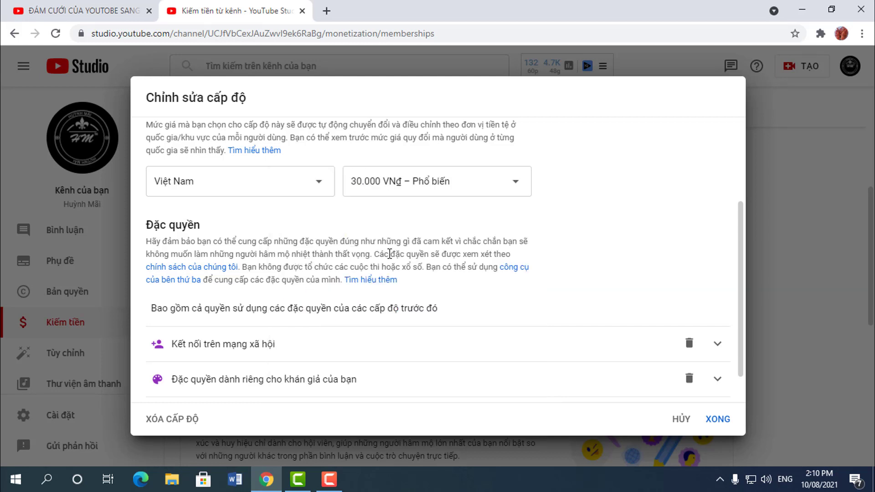
scroll(417, 375, "down", 2)
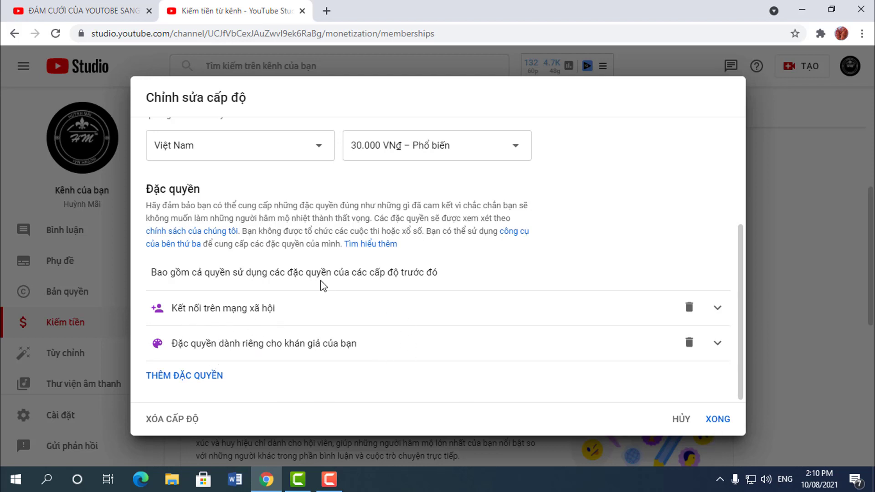
left_click(713, 423)
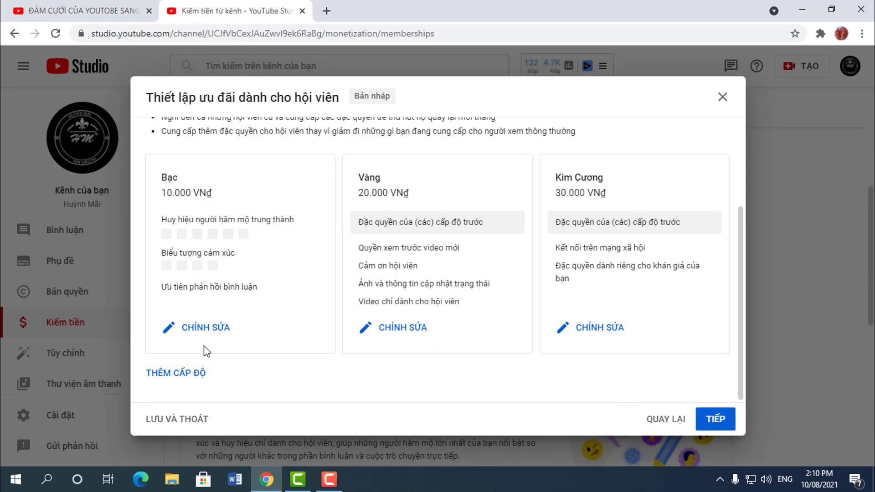
Step: Try continuing past the tier overview and locate the warning on the Kim Cương card
scroll(328, 307, "up", 3)
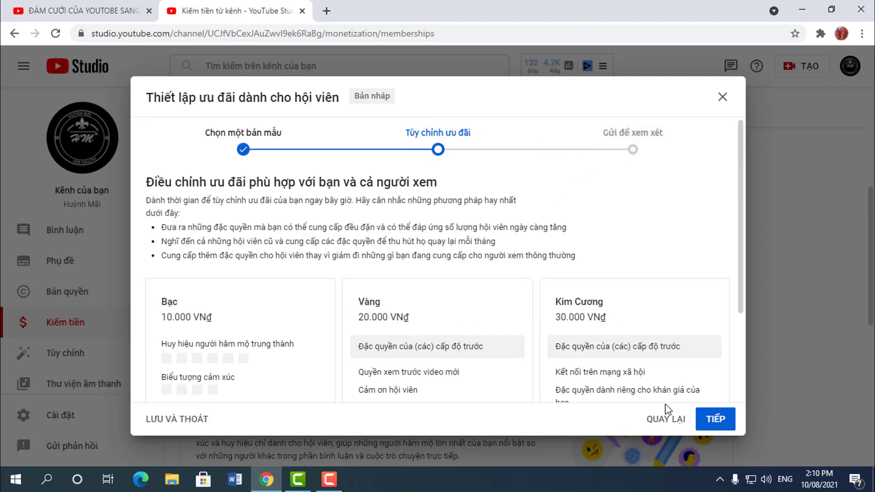
left_click(721, 426)
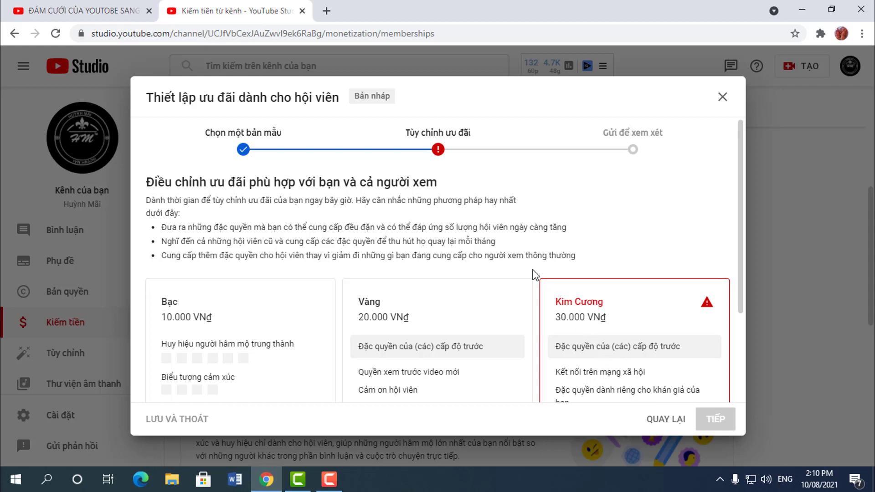
scroll(541, 315, "down", 1)
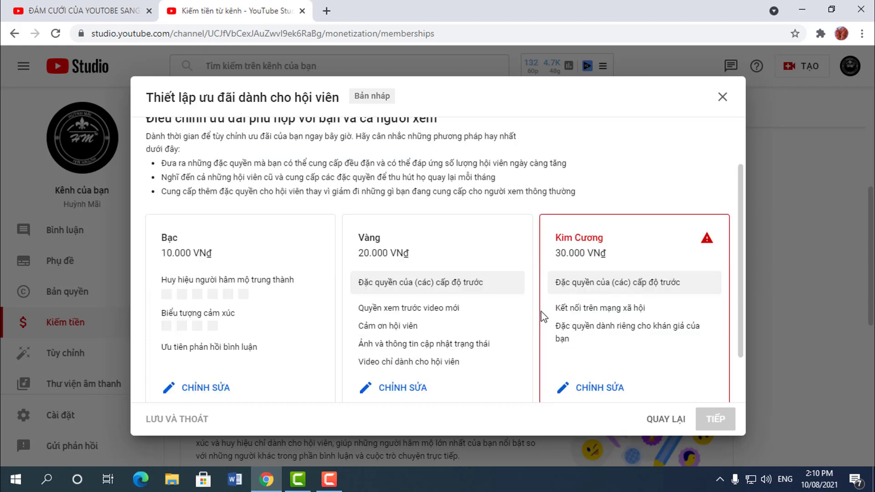
scroll(541, 311, "up", 1)
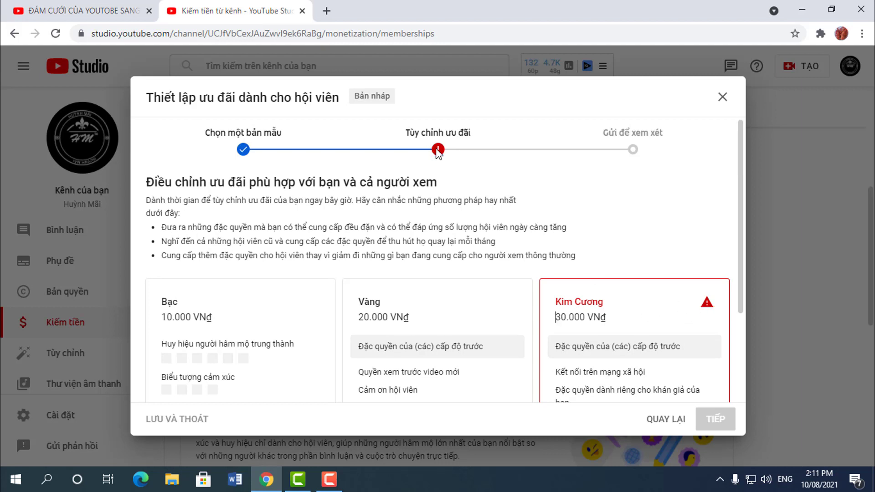
scroll(575, 368, "down", 2)
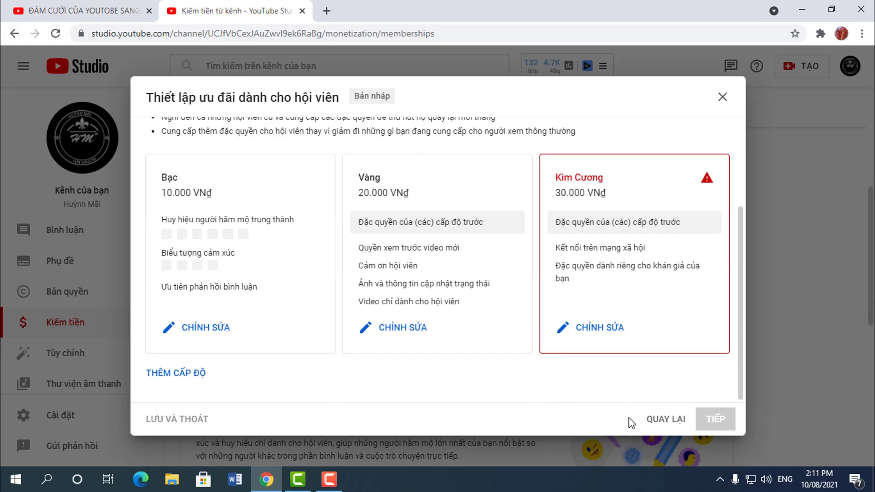
Step: Reopen Kim Cương and change its audience-exclusive perk to early access to new videos
left_click(604, 334)
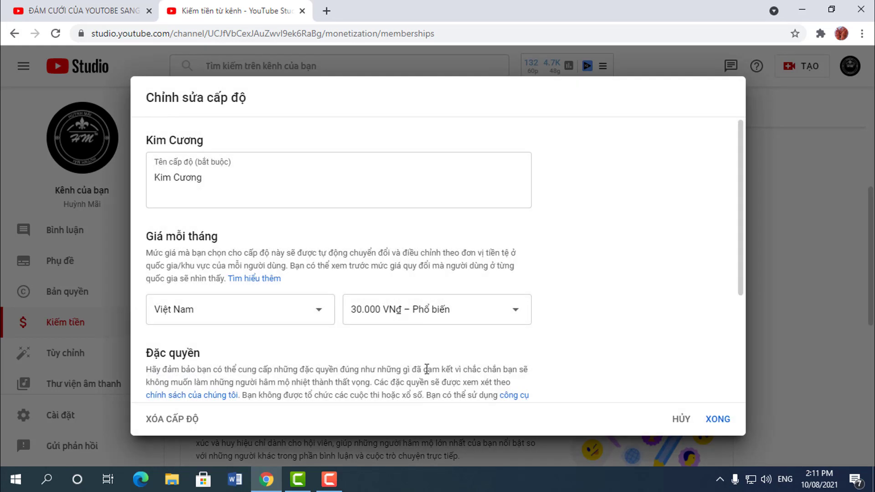
scroll(429, 357, "down", 3)
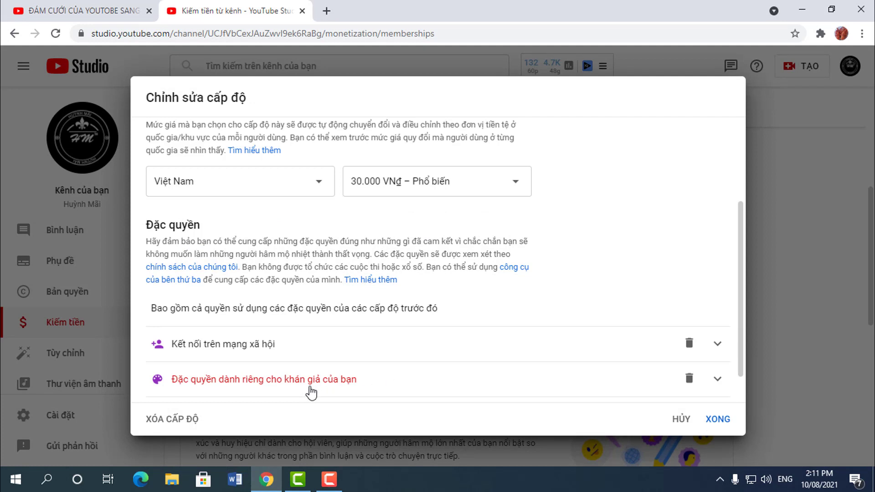
scroll(311, 392, "down", 1)
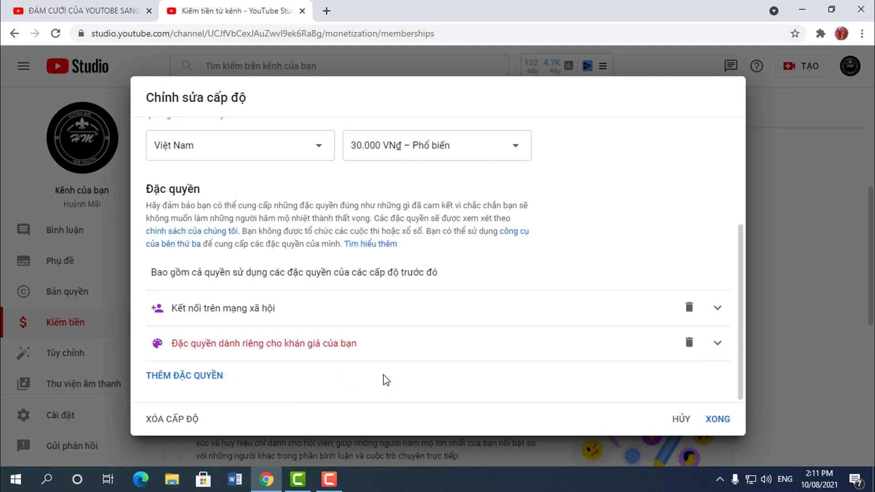
left_click(351, 356)
scroll(398, 364, "down", 2)
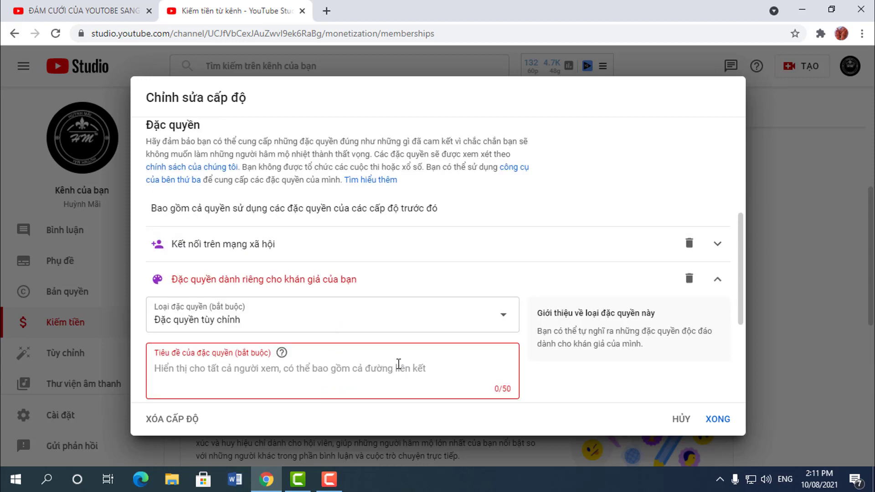
scroll(401, 365, "down", 4)
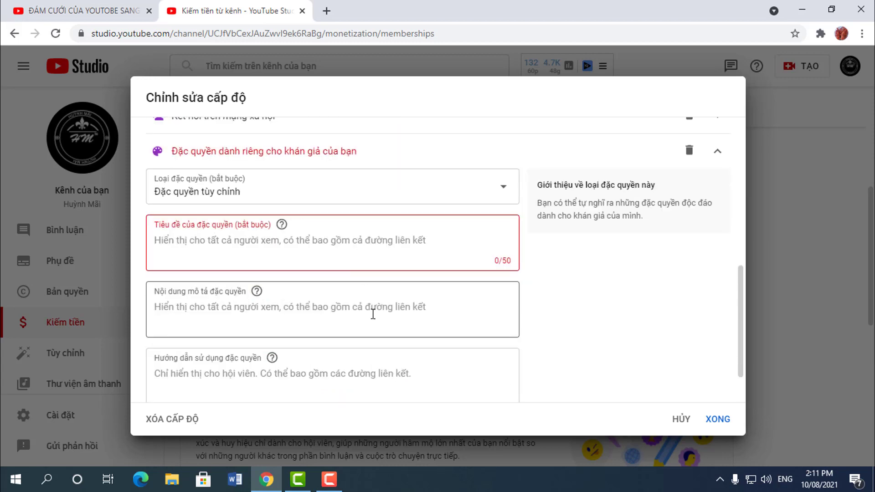
scroll(371, 314, "up", 2)
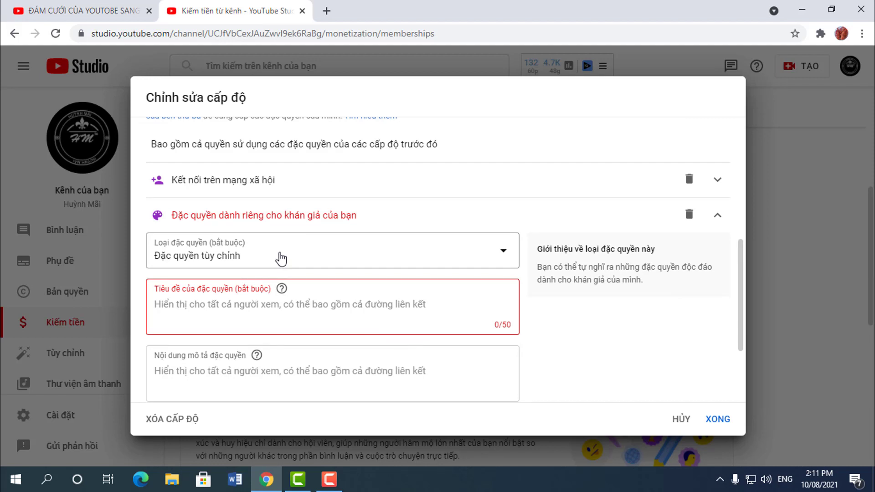
left_click(281, 258)
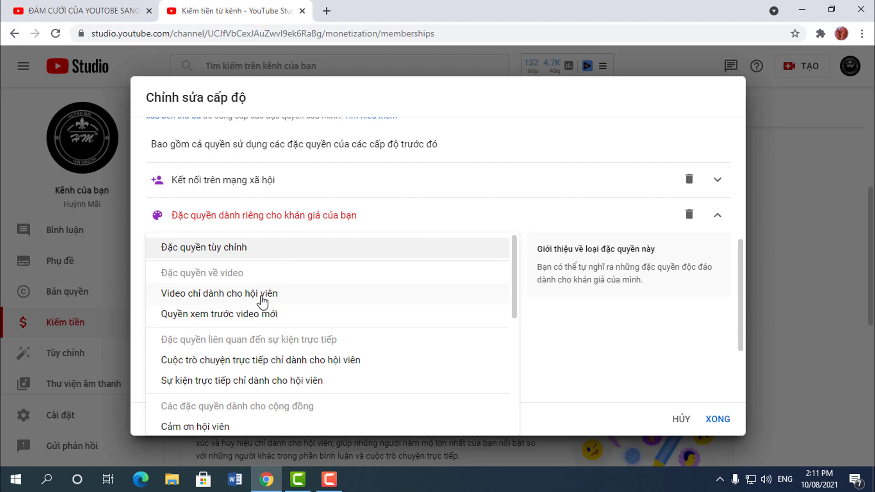
left_click(251, 315)
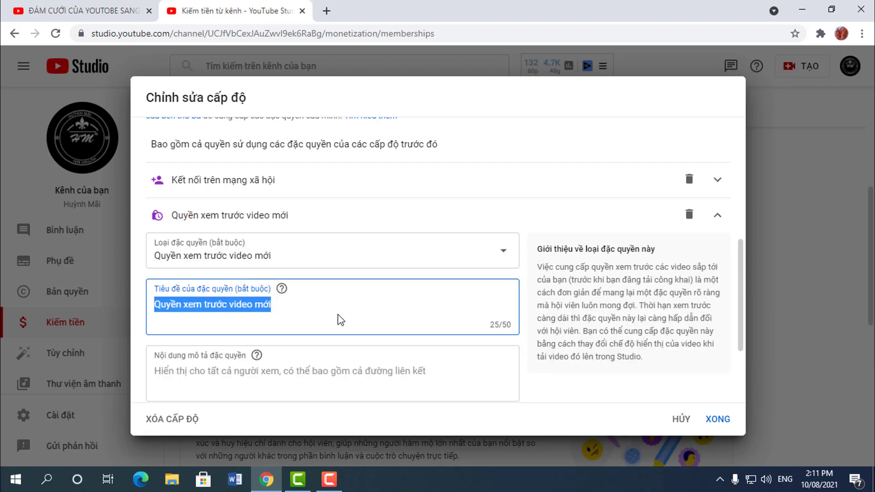
Step: Describe the perk as 'Xem trước các video mới' and save the Kim Cương tier
left_click(350, 304)
scroll(352, 303, "down", 3)
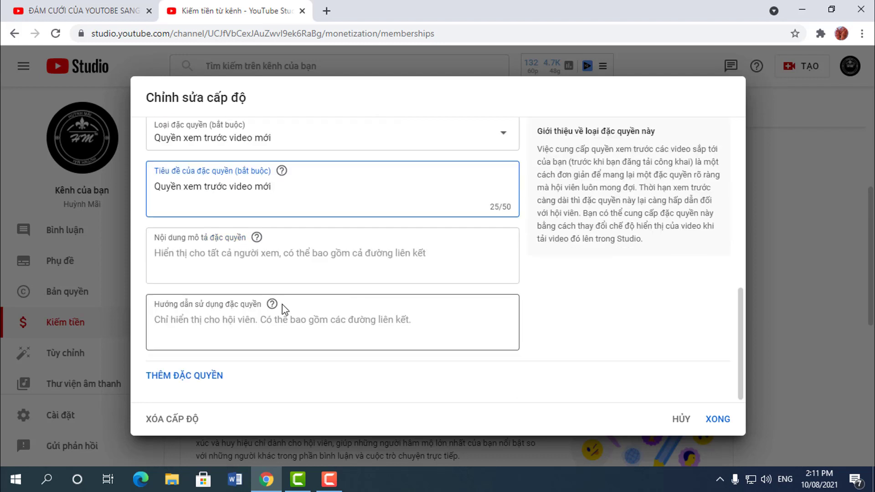
left_click(286, 265)
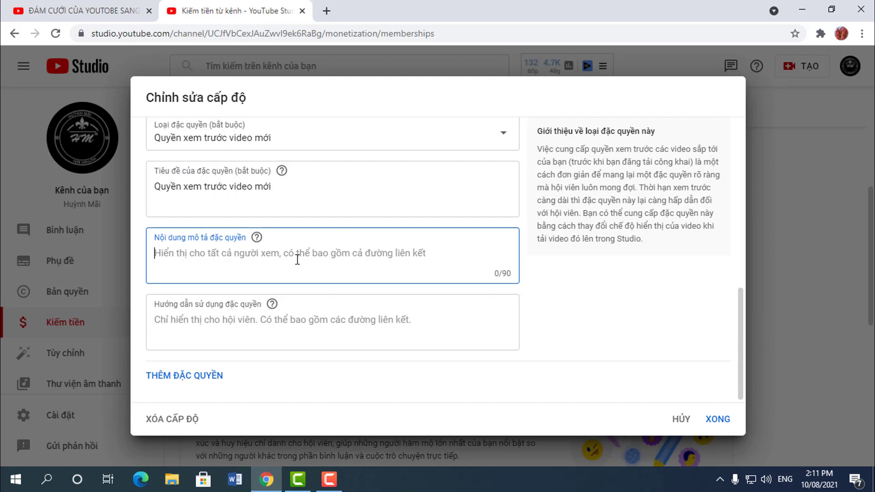
type("Xem")
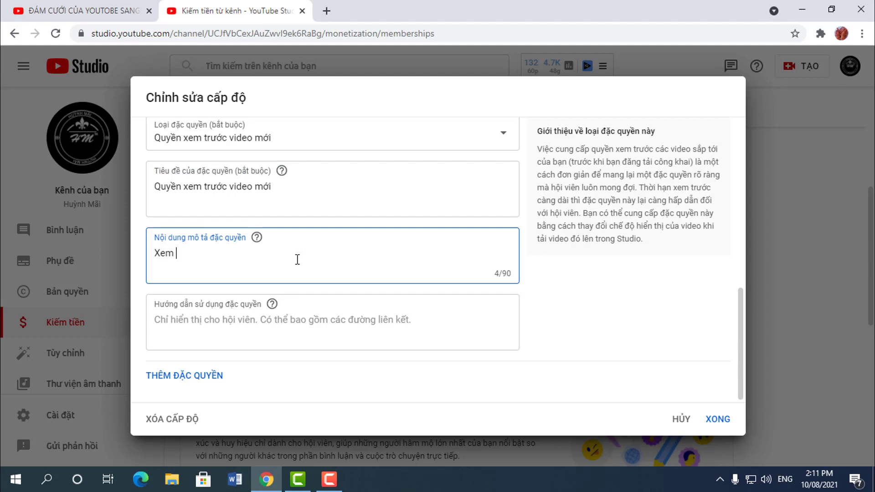
type(" truowsc")
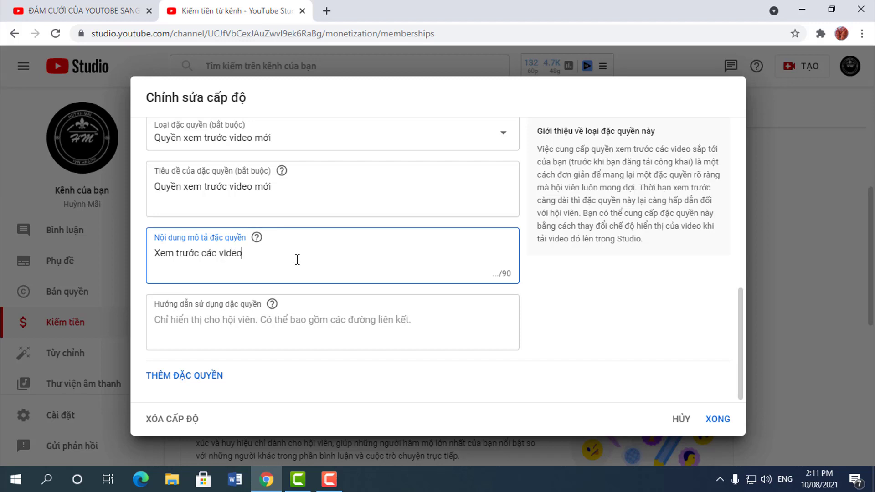
left_click(279, 321)
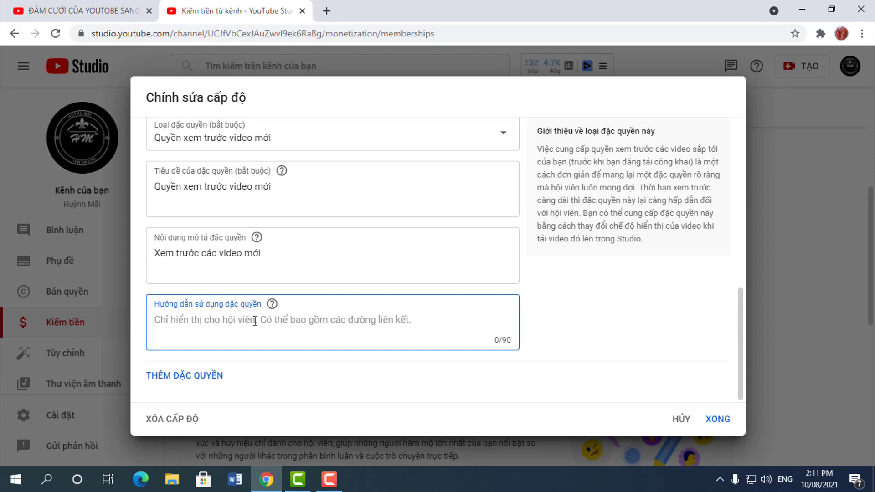
scroll(529, 382, "up", 4)
scroll(529, 382, "down", 1)
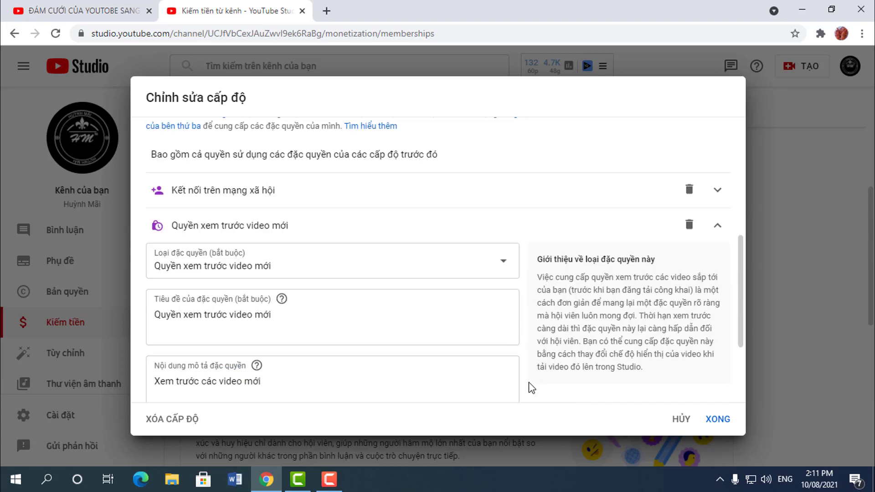
scroll(620, 393, "down", 1)
left_click(717, 416)
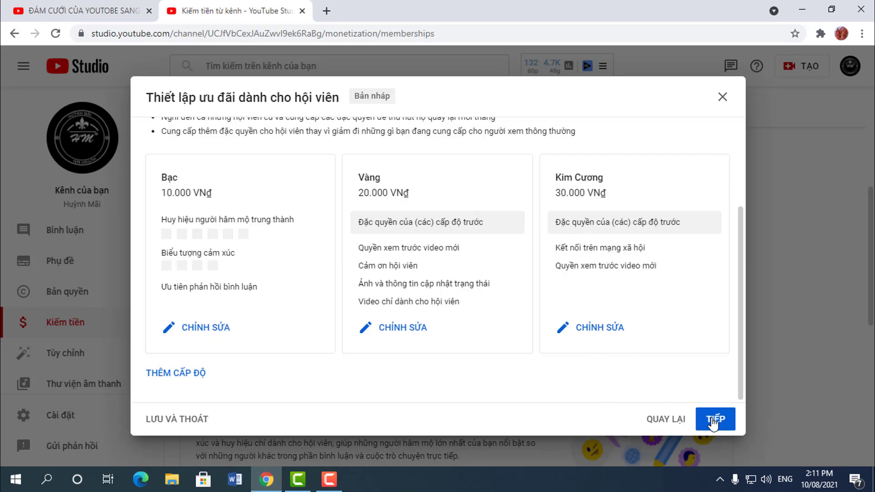
Step: Advance to the review step and scroll through the Bạc, Vàng and Kim Cương tier summary
left_click(713, 422)
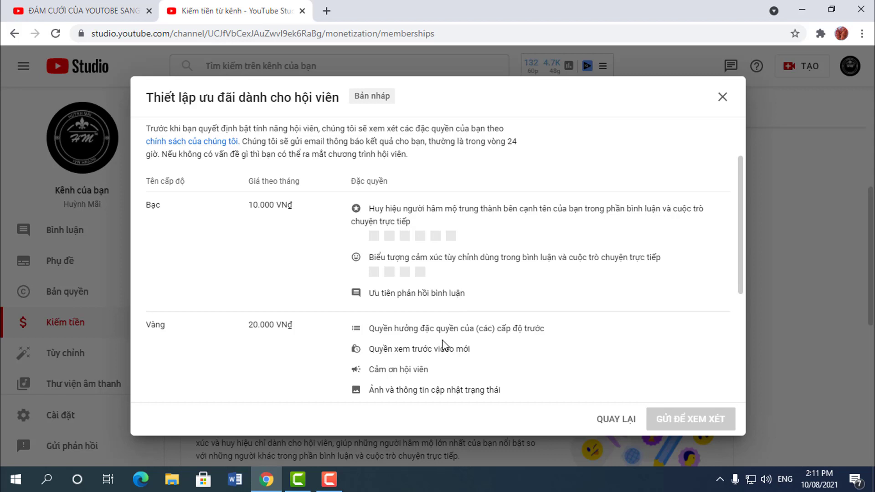
scroll(444, 346, "up", 2)
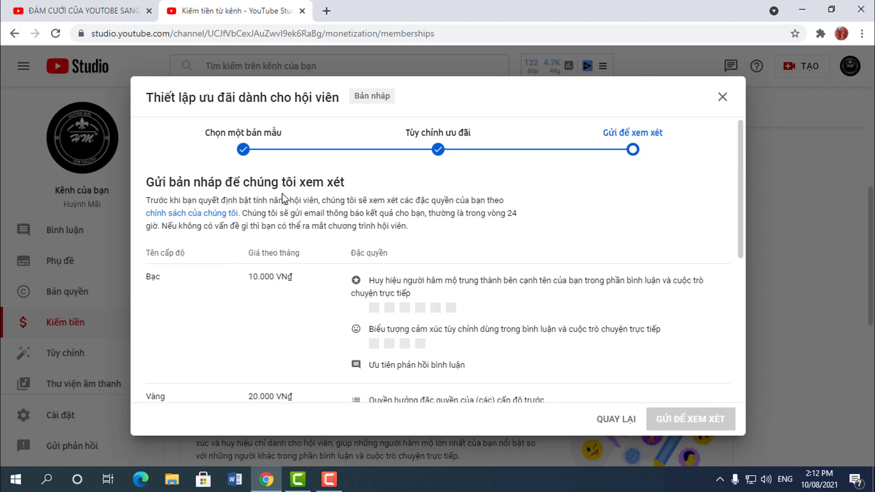
scroll(337, 308, "down", 3)
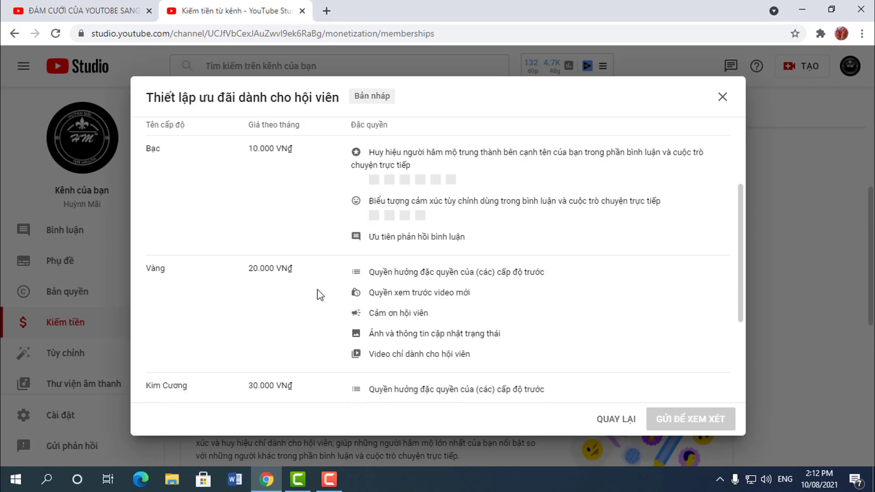
scroll(354, 306, "down", 3)
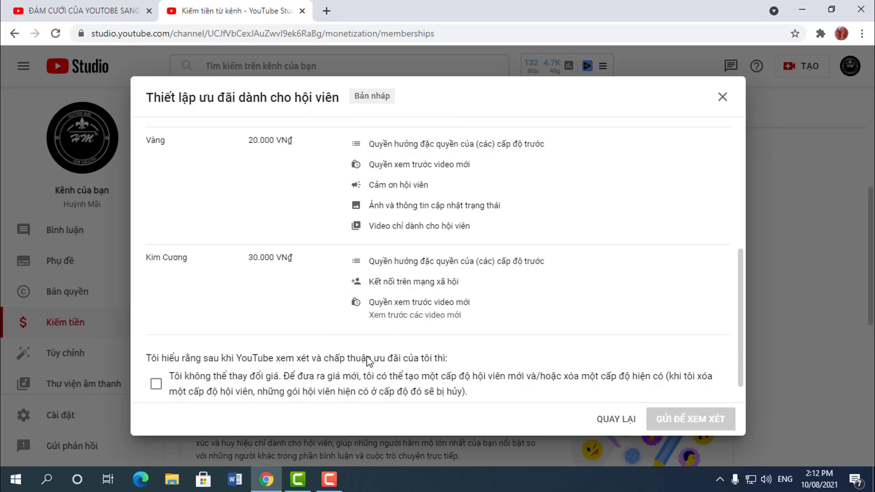
scroll(281, 232, "up", 3)
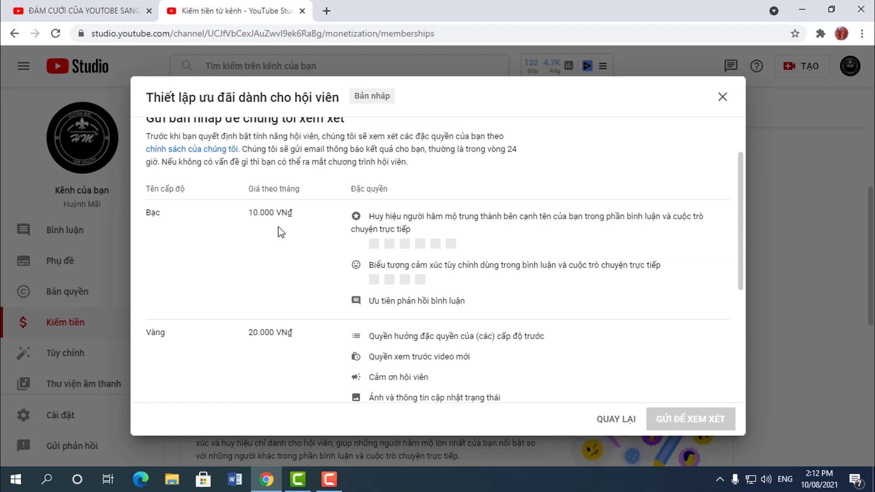
scroll(379, 249, "down", 4)
scroll(332, 253, "up", 3)
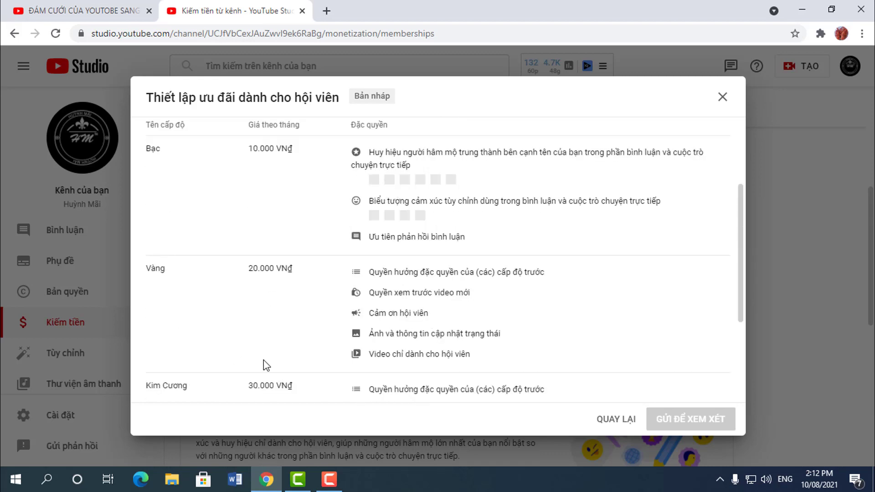
scroll(281, 266, "up", 1)
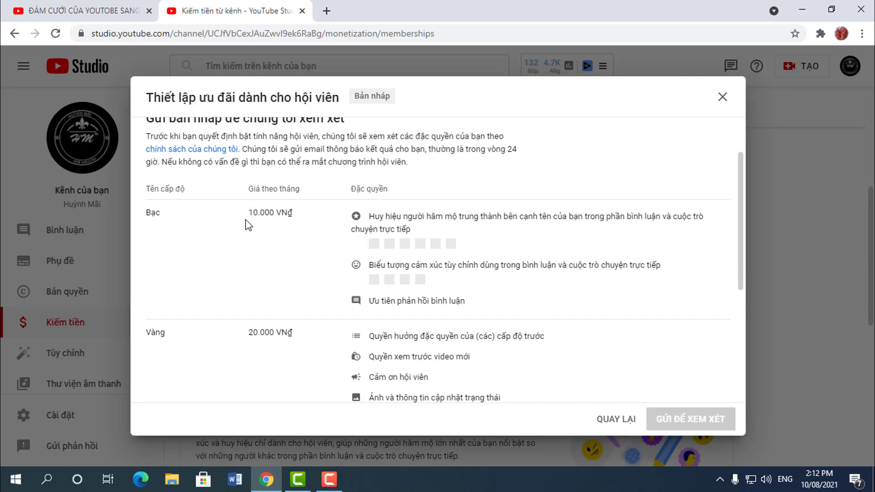
scroll(273, 349, "down", 2)
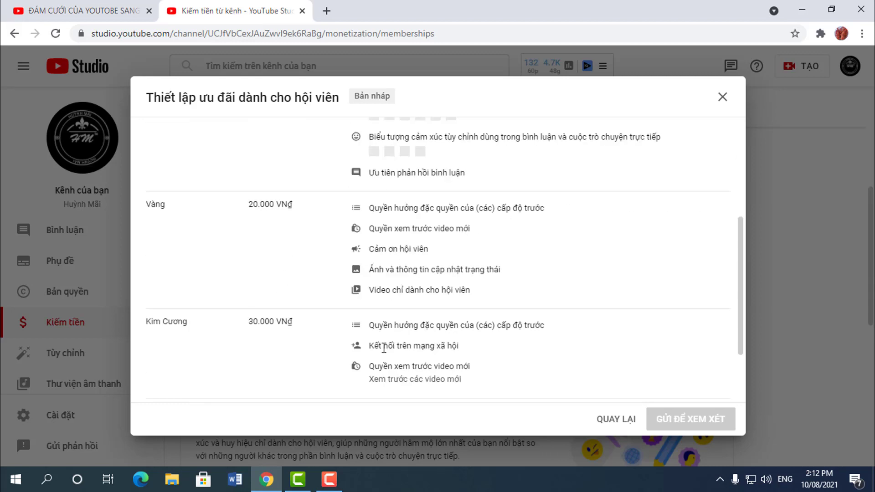
scroll(397, 337, "up", 1)
scroll(401, 205, "up", 2)
scroll(410, 273, "down", 4)
scroll(431, 301, "up", 2)
scroll(428, 303, "down", 2)
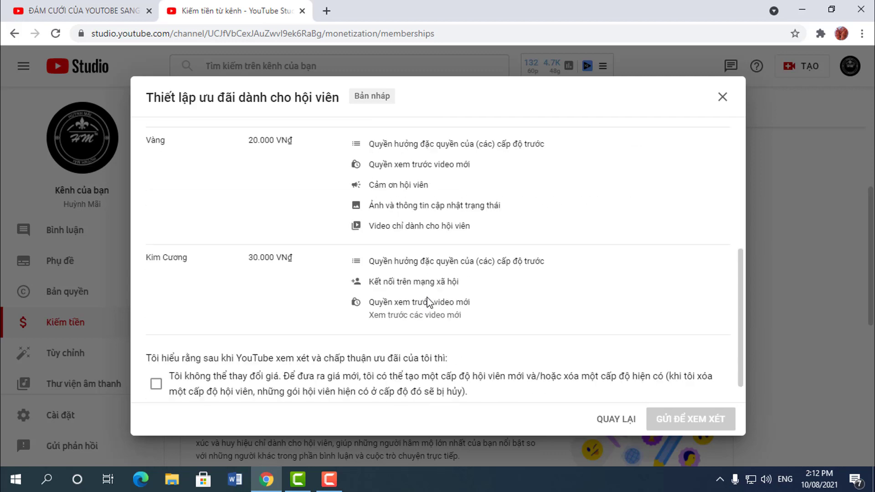
Step: Tick the no-price-changes-after-approval acknowledgement, then look over the three tiers again
left_click(157, 389)
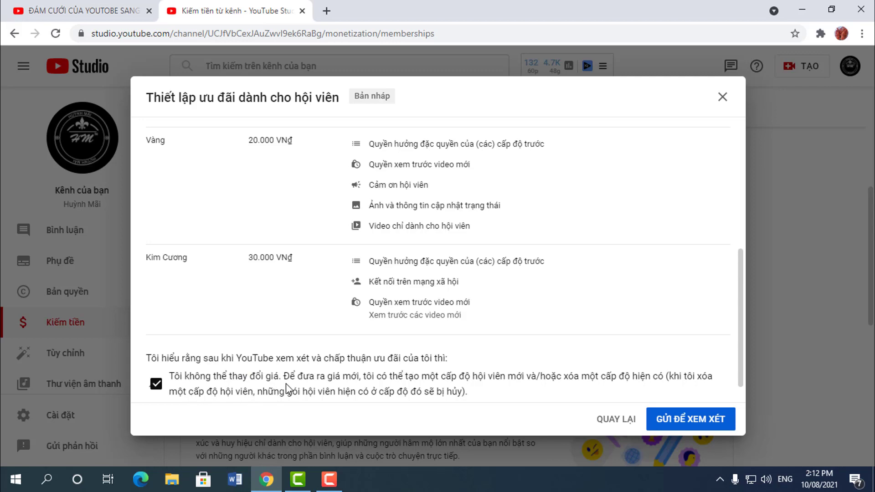
scroll(271, 254, "up", 6)
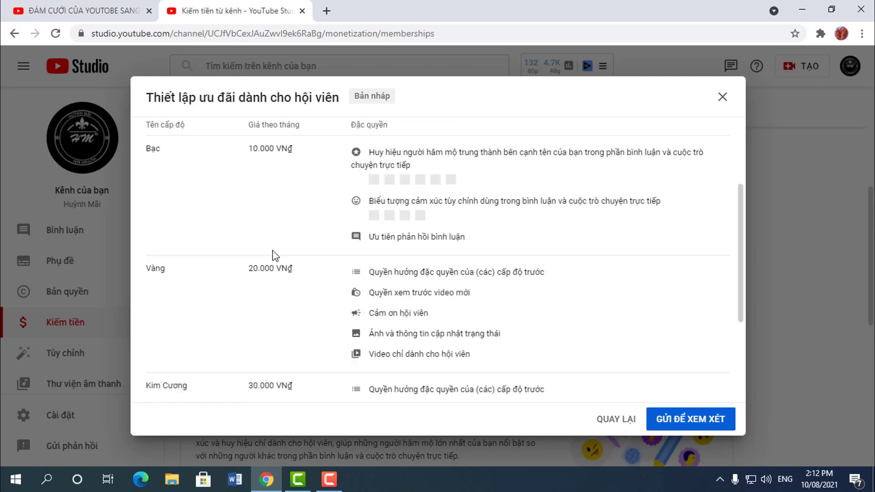
scroll(274, 362, "down", 6)
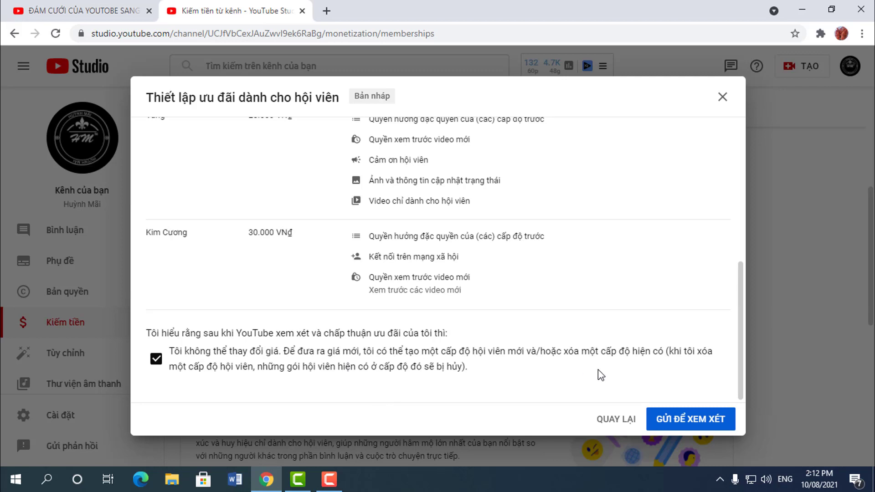
scroll(293, 329, "up", 10)
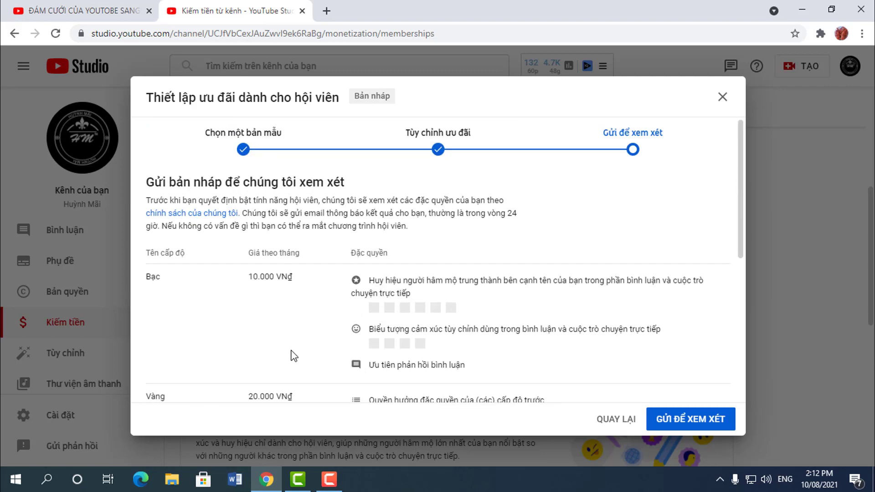
scroll(345, 319, "down", 7)
scroll(345, 337, "up", 1)
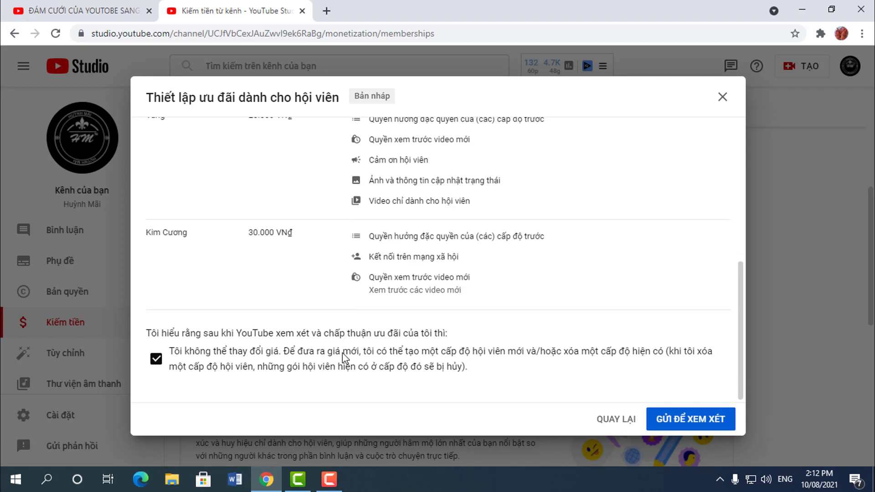
scroll(343, 358, "down", 2)
scroll(344, 391, "up", 4)
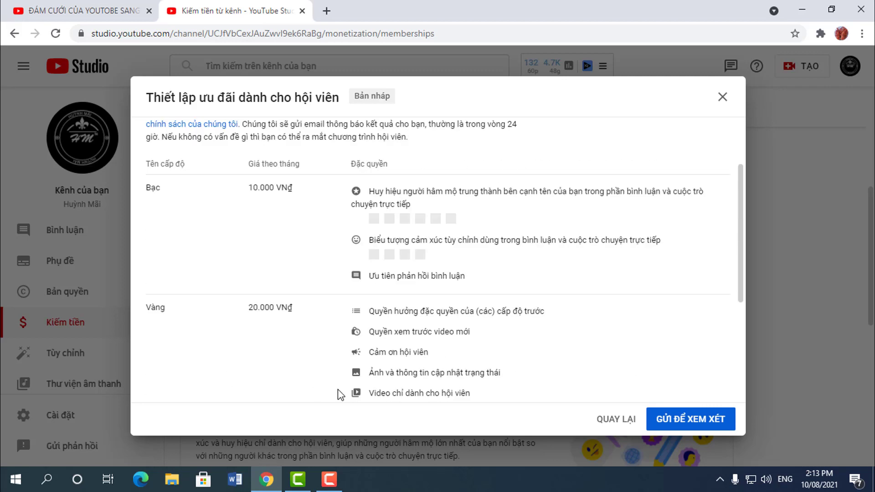
scroll(338, 389, "up", 2)
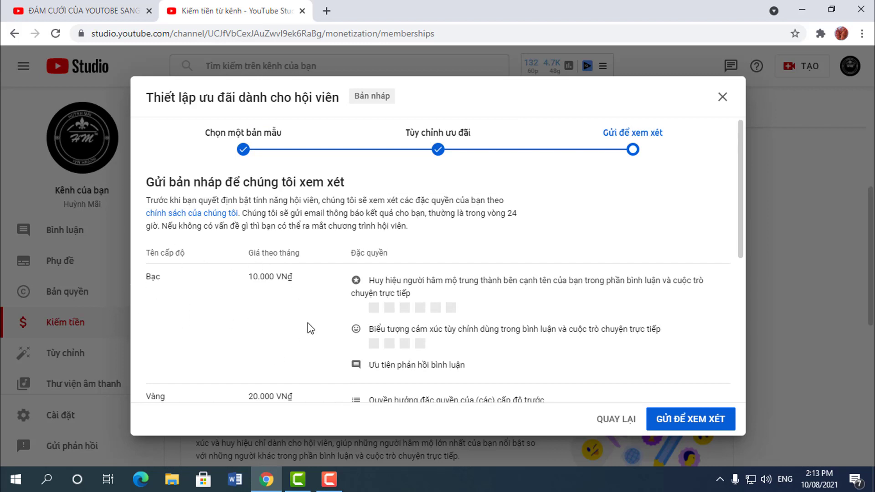
scroll(323, 322, "down", 3)
scroll(291, 329, "down", 1)
scroll(291, 329, "down", 2)
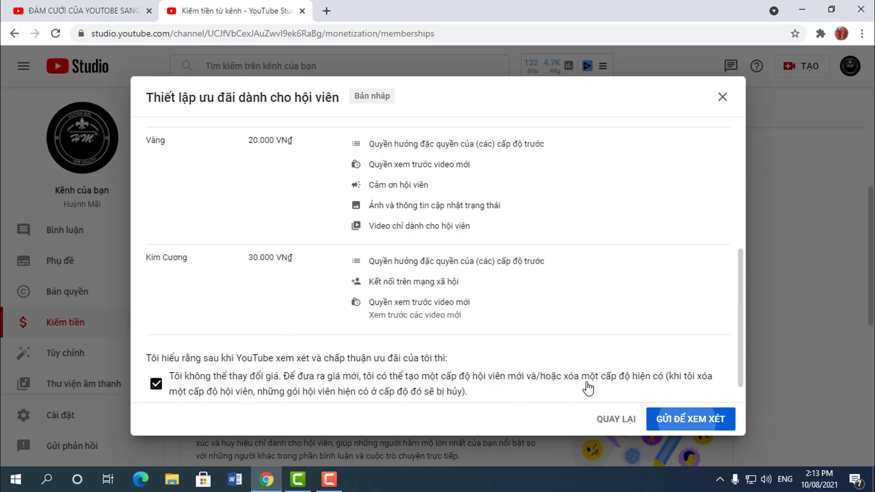
Step: Send the draft for review and scroll the Commerce Product Addendum down to its signature fields
left_click(649, 425)
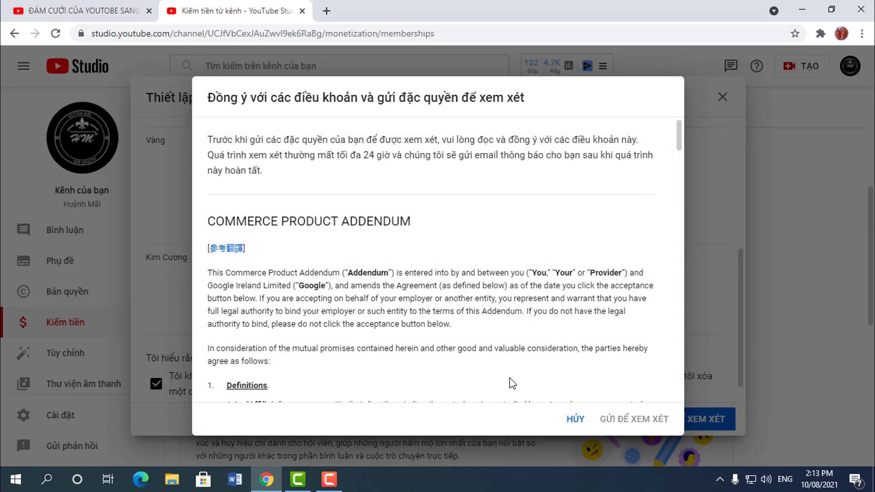
scroll(364, 245, "down", 4)
scroll(360, 265, "up", 3)
scroll(357, 273, "up", 1)
scroll(357, 273, "down", 12)
scroll(357, 273, "down", 20)
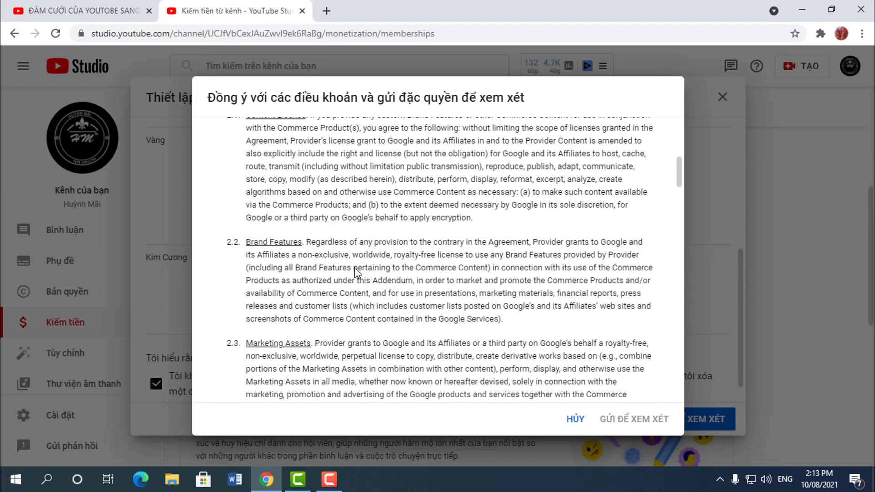
scroll(360, 274, "down", 20)
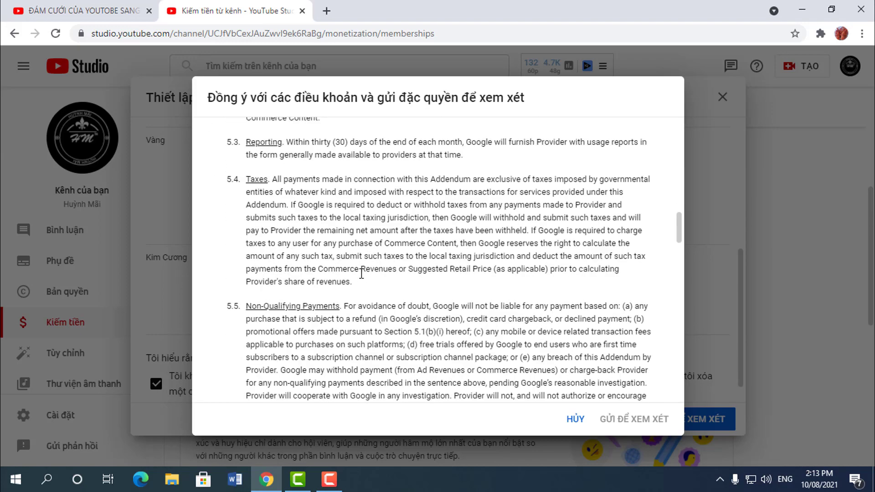
scroll(362, 274, "down", 7)
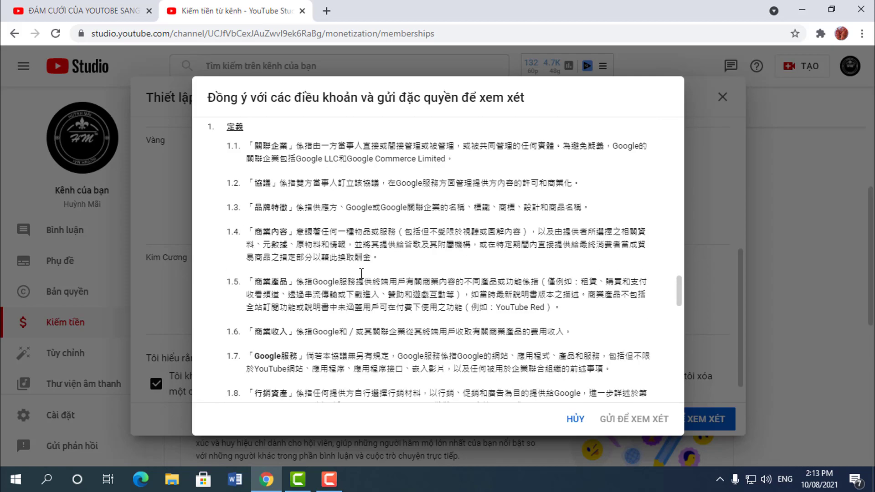
scroll(361, 273, "up", 5)
scroll(362, 274, "down", 20)
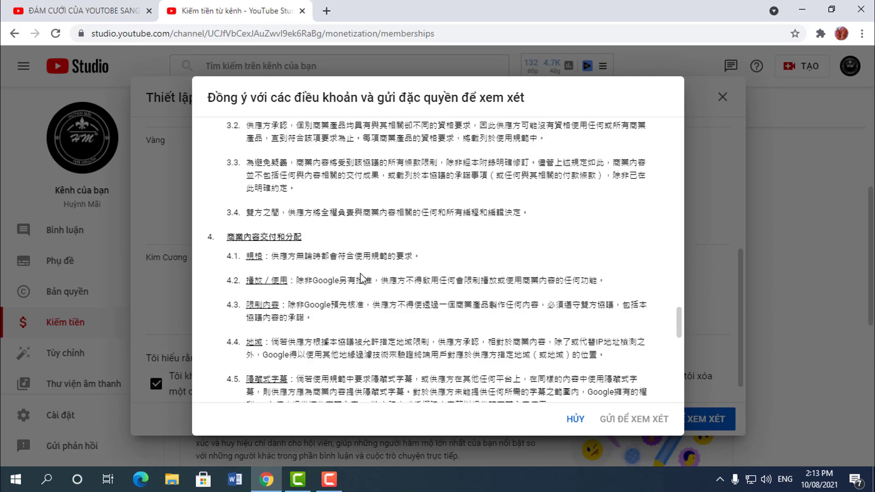
scroll(363, 278, "down", 20)
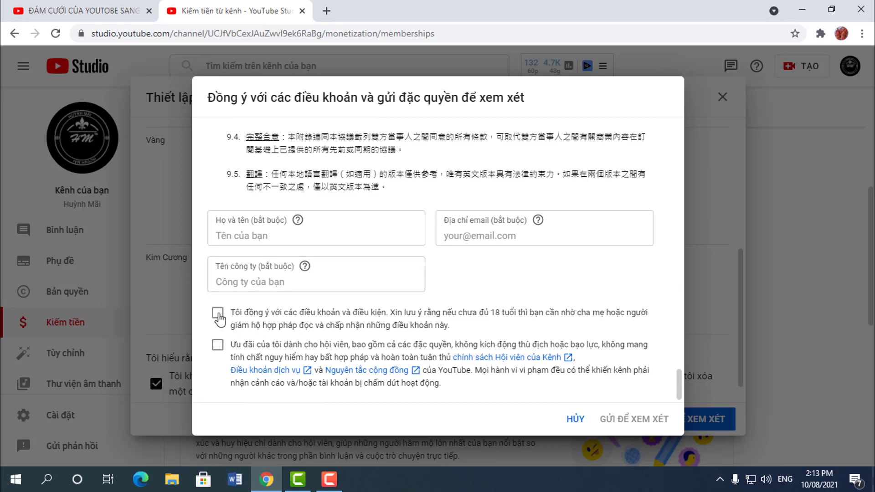
Step: Fill in the full name, the contact e-mail, and company name 'Youtube' in the terms form
left_click(283, 240)
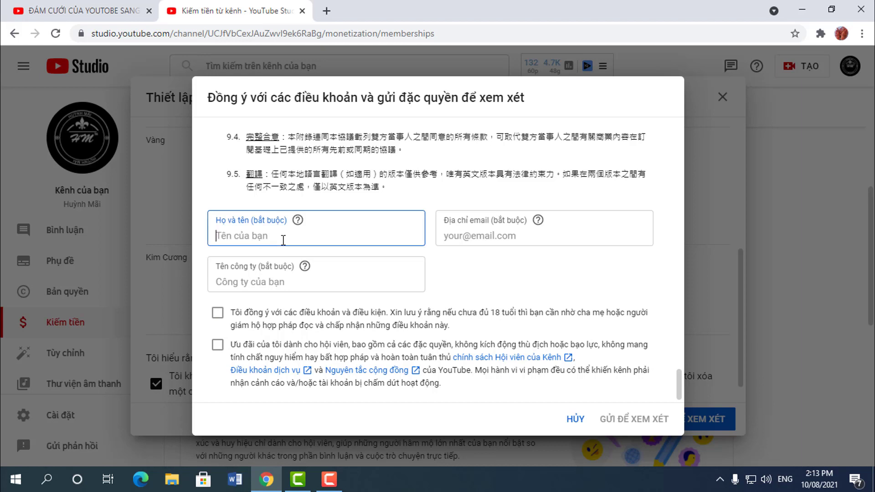
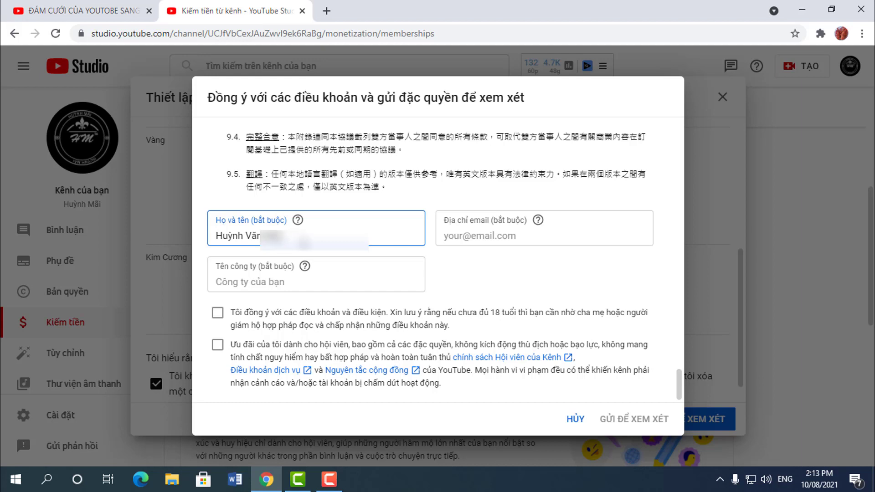
left_click(475, 236)
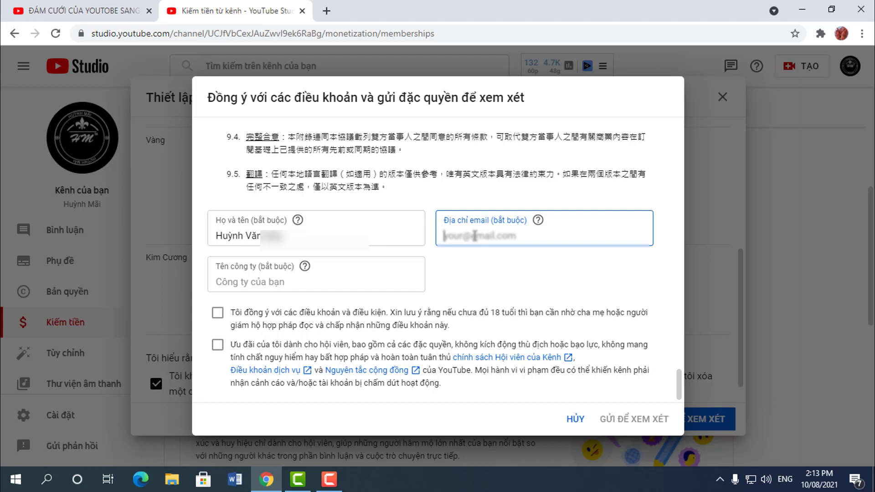
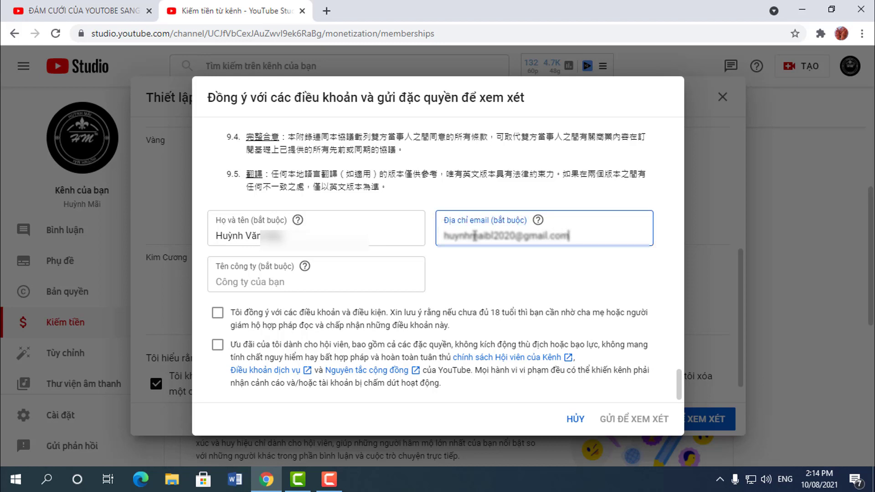
left_click(308, 279)
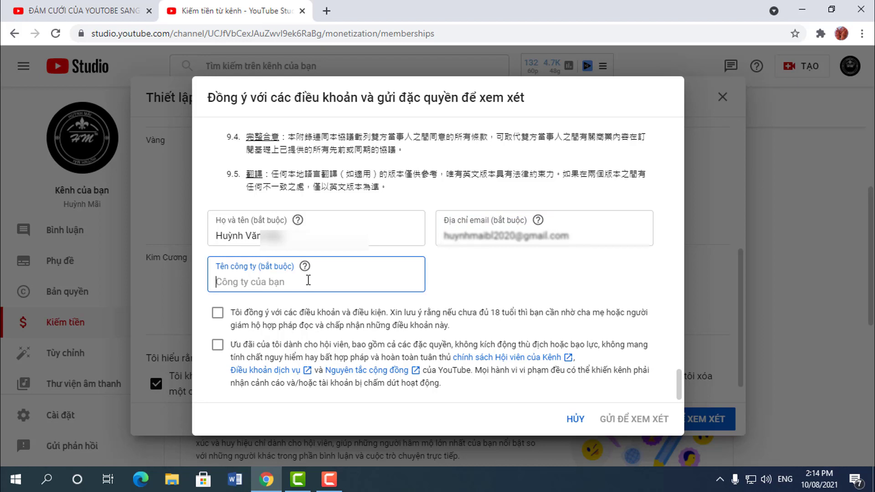
type("Youtube")
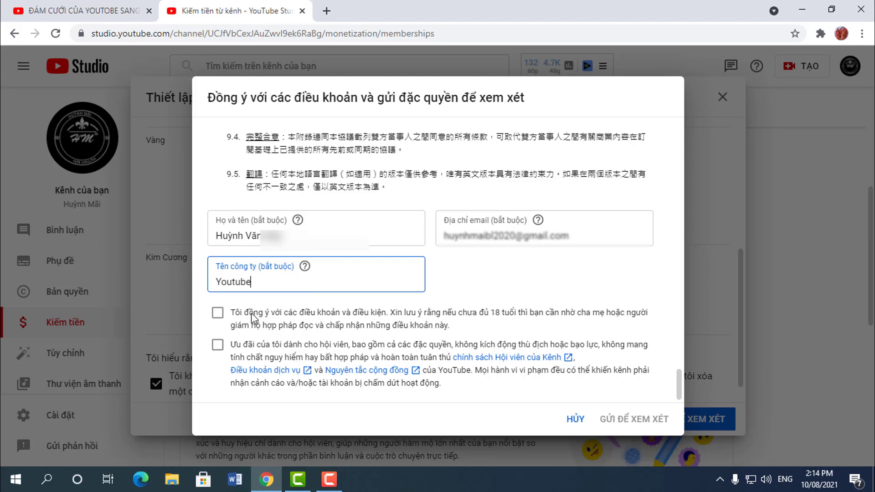
Step: Agree to the membership terms and member perks content policy, then submit the perks for review
left_click(219, 318)
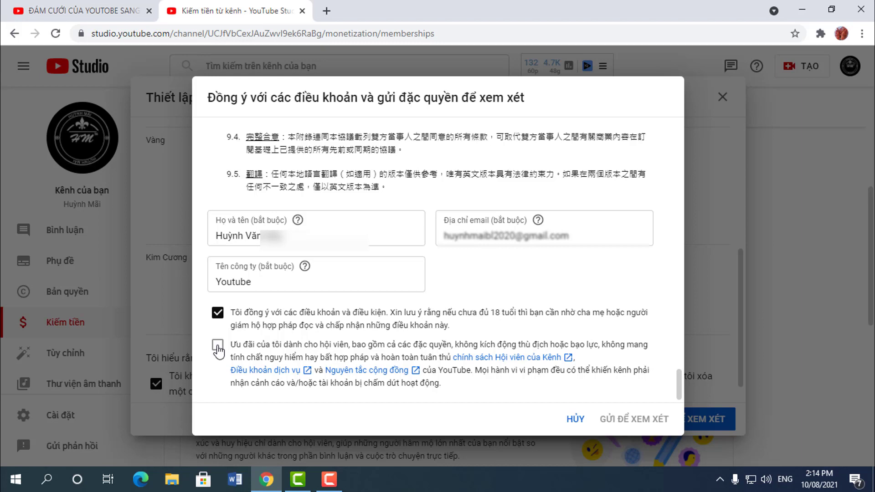
left_click(218, 347)
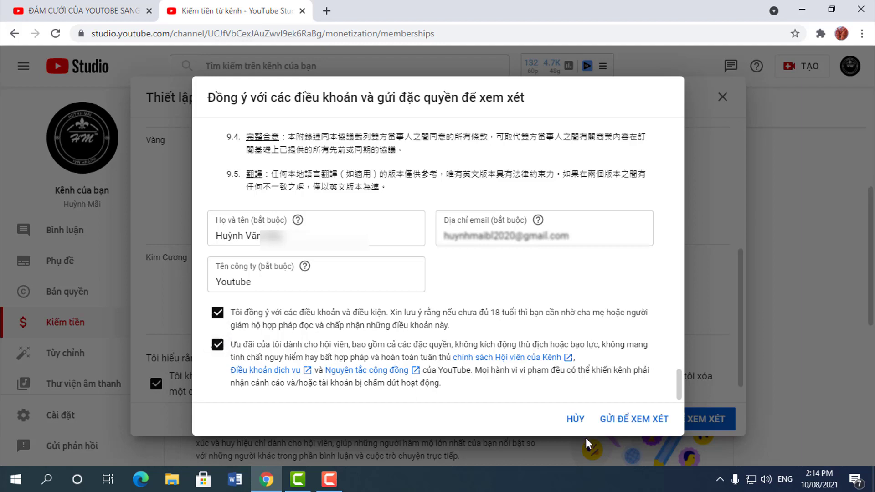
left_click(637, 421)
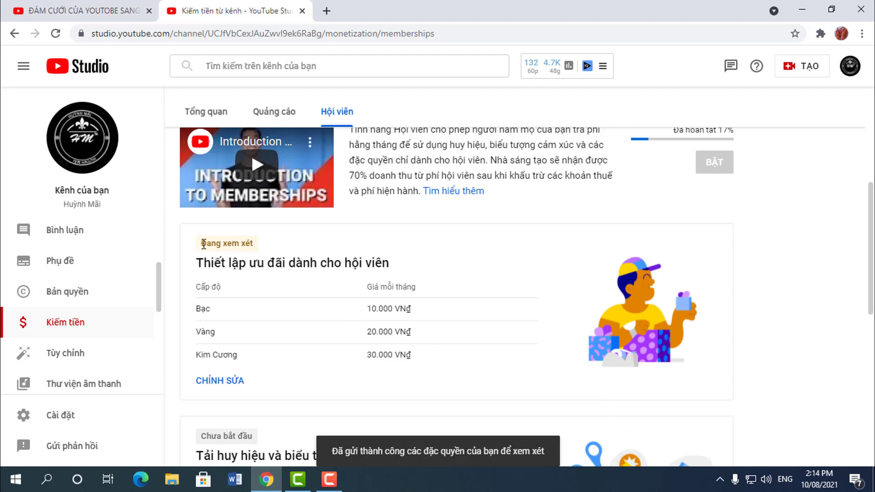
left_click_drag(203, 244, 258, 246)
scroll(438, 273, "up", 1)
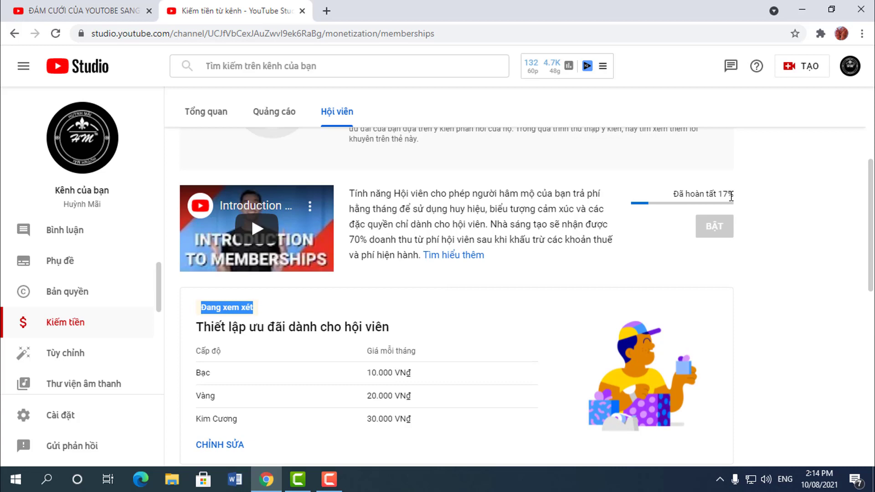
scroll(443, 339, "down", 1)
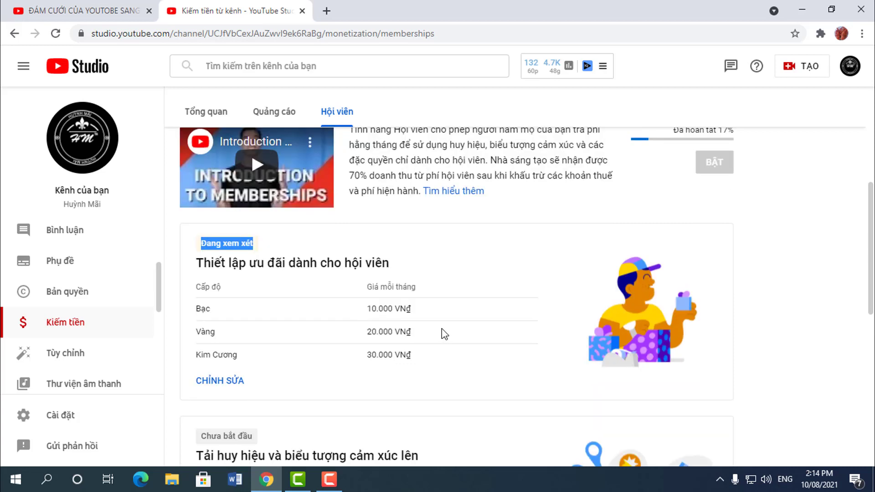
left_click(259, 269)
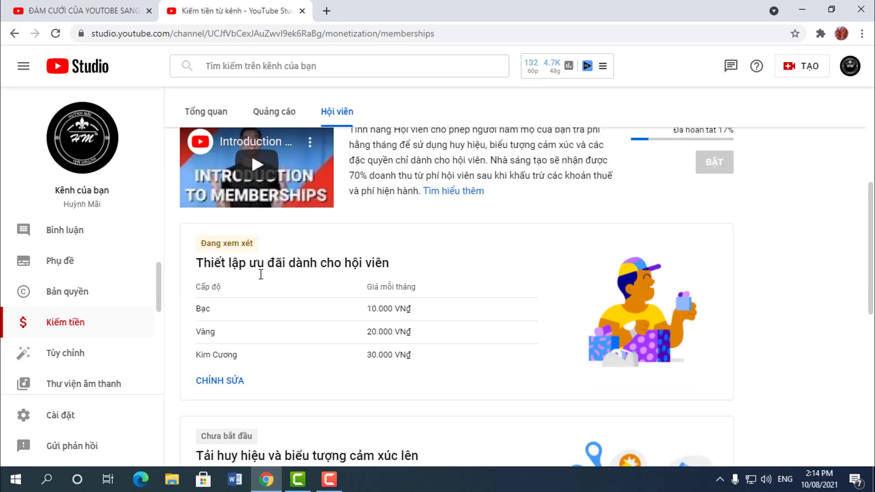
scroll(235, 374, "down", 1)
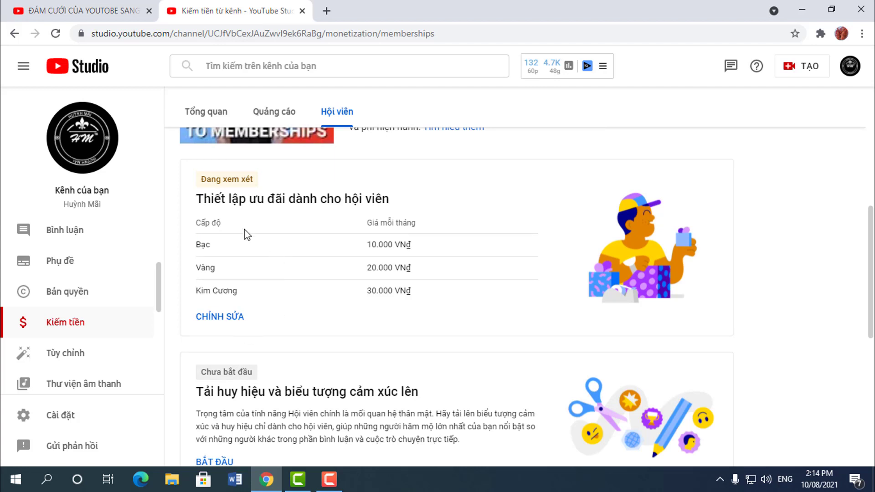
scroll(275, 335, "down", 2)
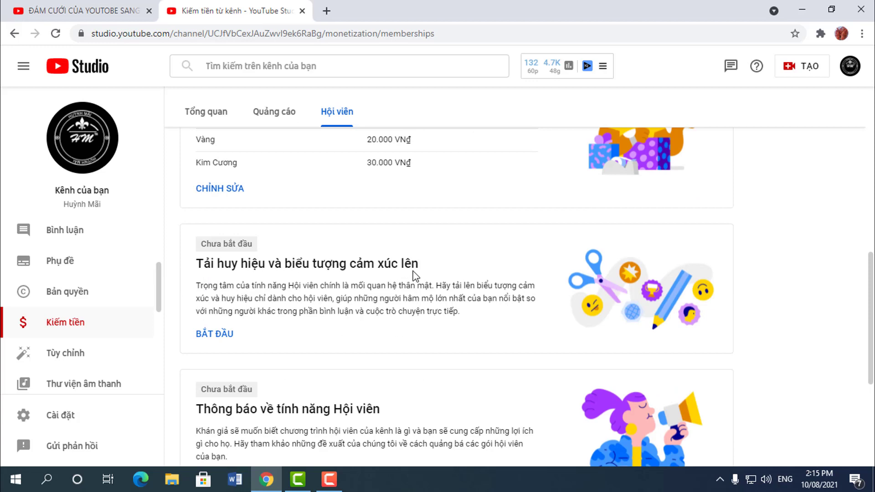
Step: Open the badge and emoji upload and choose YouTube's default badges for all six durations
left_click(220, 337)
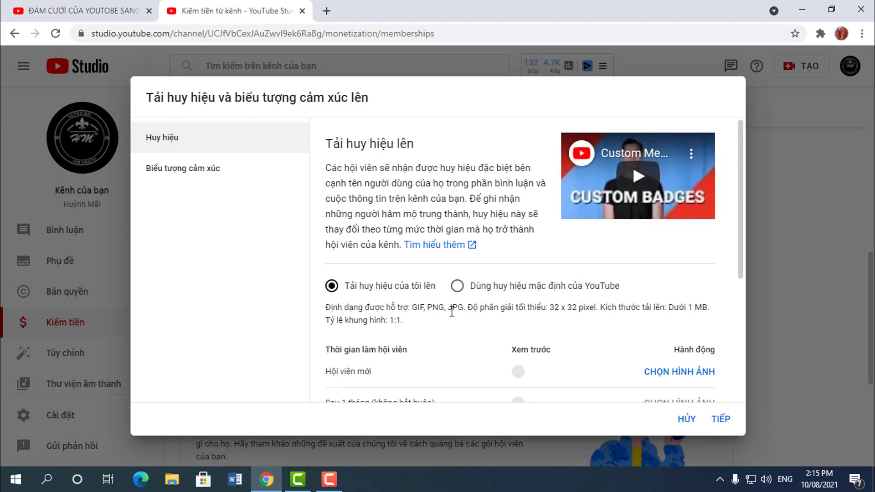
scroll(452, 311, "down", 3)
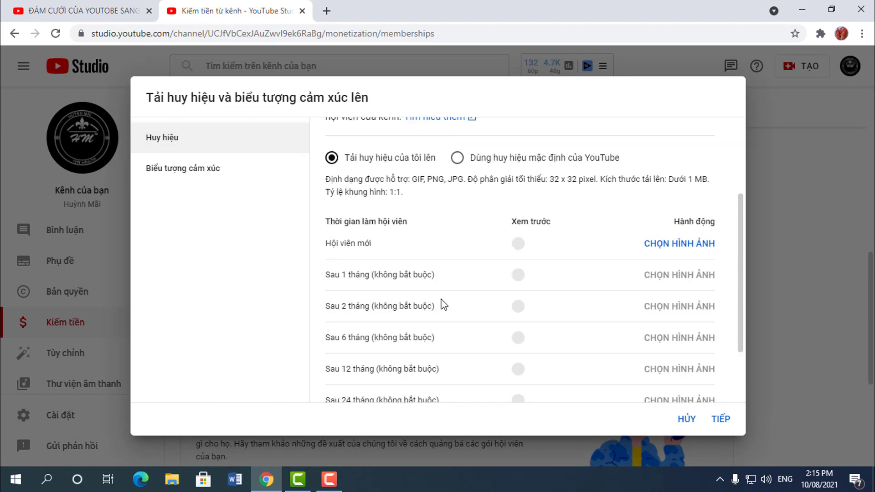
scroll(443, 304, "up", 2)
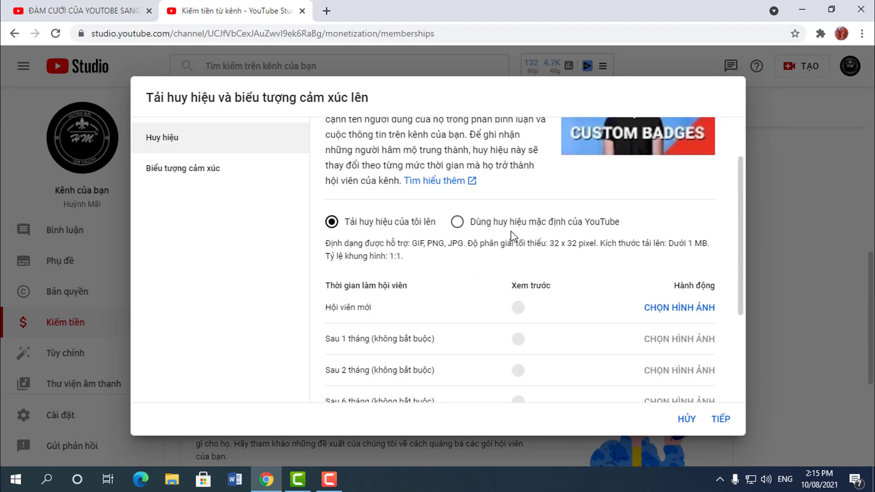
scroll(537, 351, "down", 3)
scroll(621, 293, "up", 3)
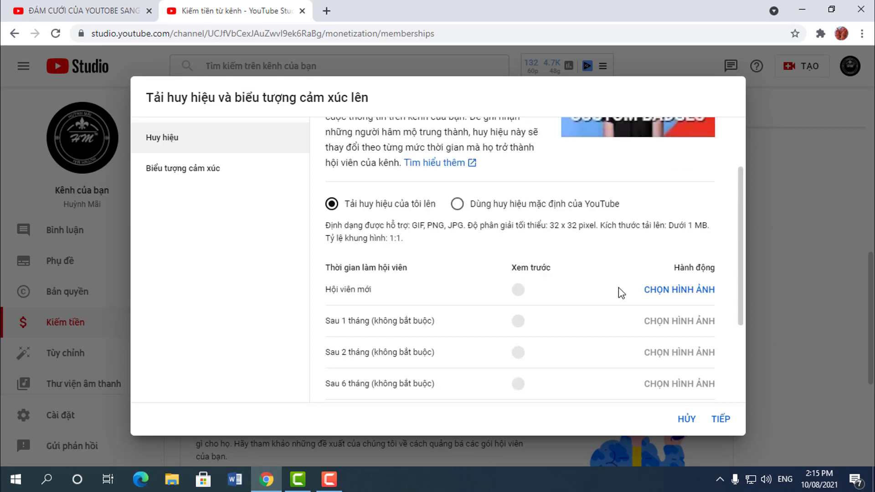
left_click(457, 204)
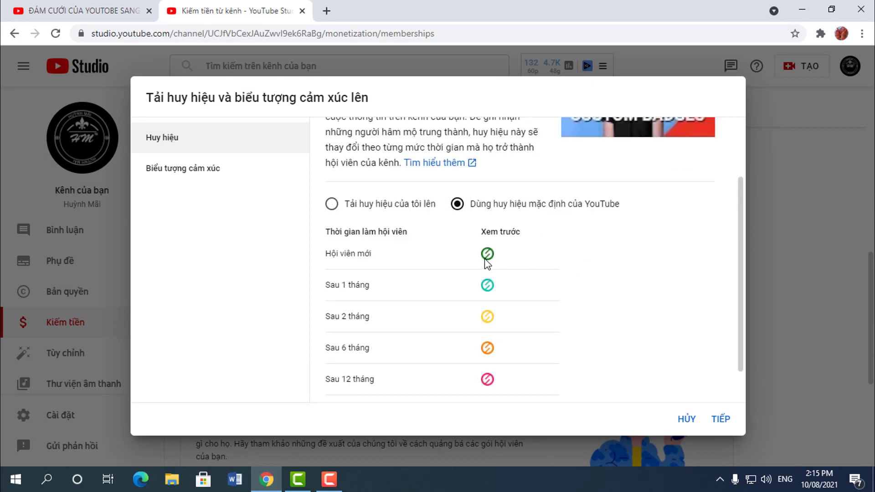
scroll(486, 262, "down", 1)
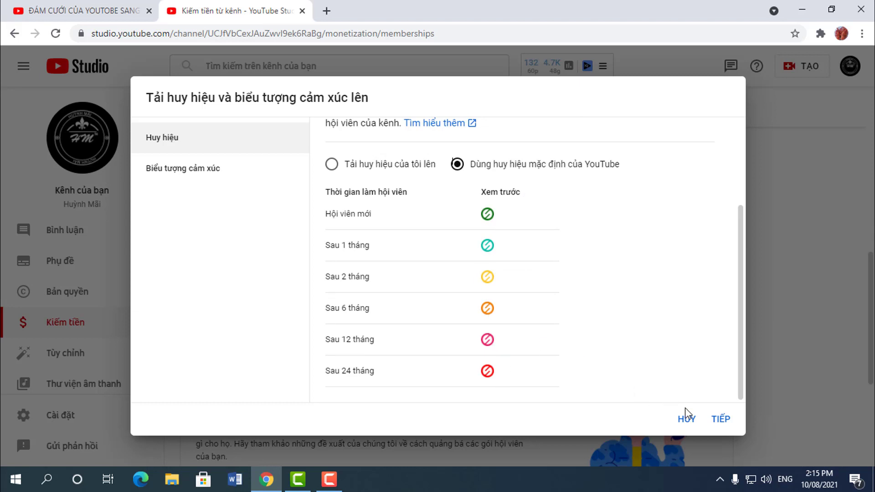
Step: Switch between the Huy hiệu and Biểu tượng cảm xúc sections, then proceed to custom emoji upload
left_click(197, 169)
scroll(512, 337, "down", 5)
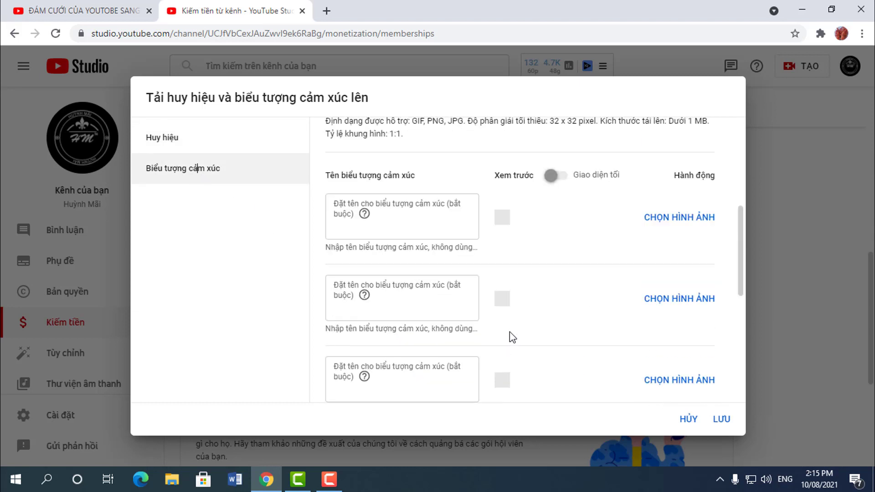
left_click(167, 140)
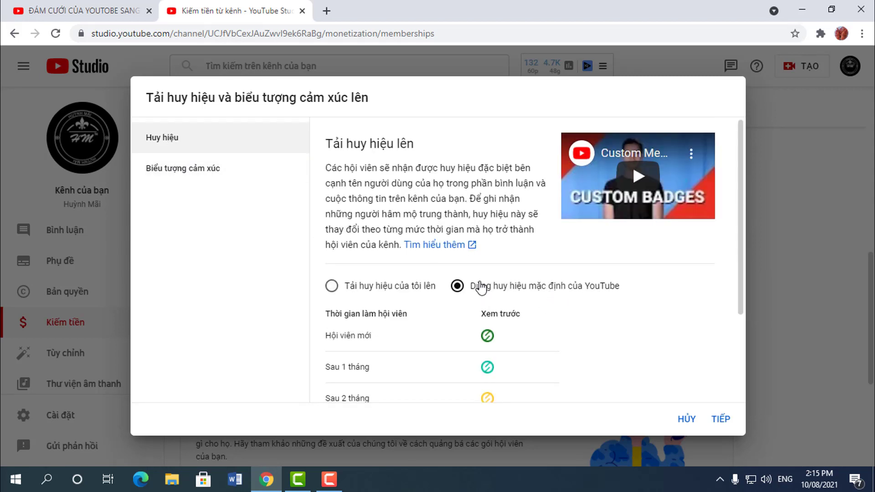
scroll(469, 342, "down", 3)
left_click(173, 177)
scroll(539, 297, "down", 3)
left_click(720, 419)
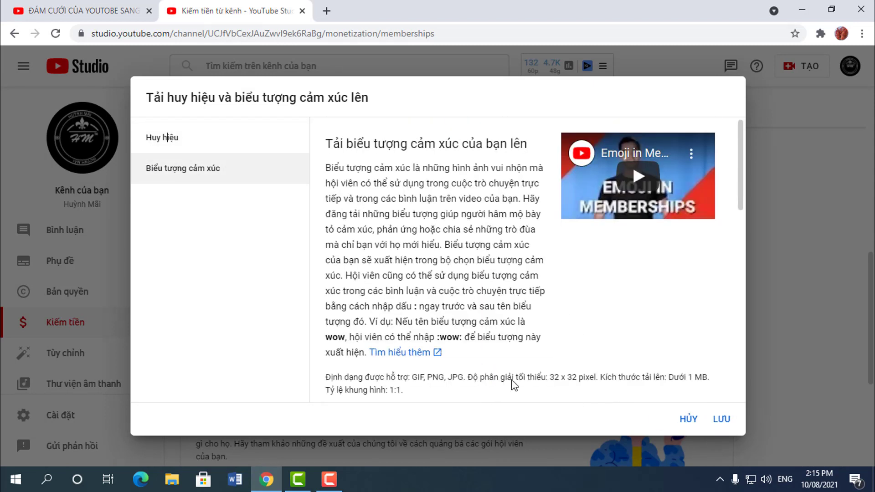
scroll(450, 274, "down", 3)
scroll(450, 274, "down", 1)
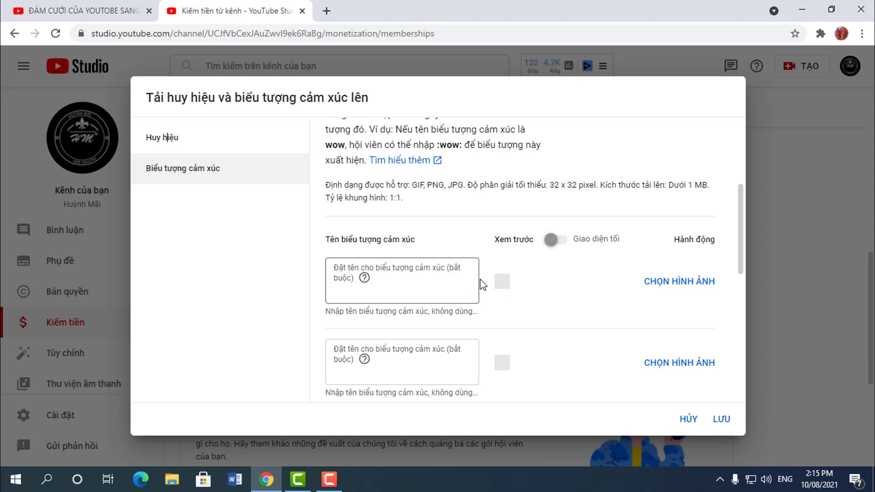
Step: Upload the image 'tỏa tim.jpg' into a custom emoji slot
left_click(682, 289)
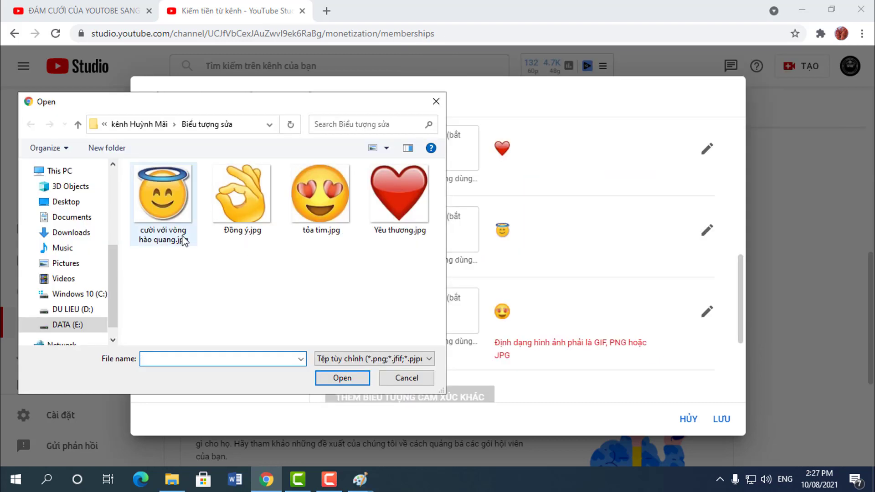
double_click(312, 206)
scroll(531, 358, "up", 5)
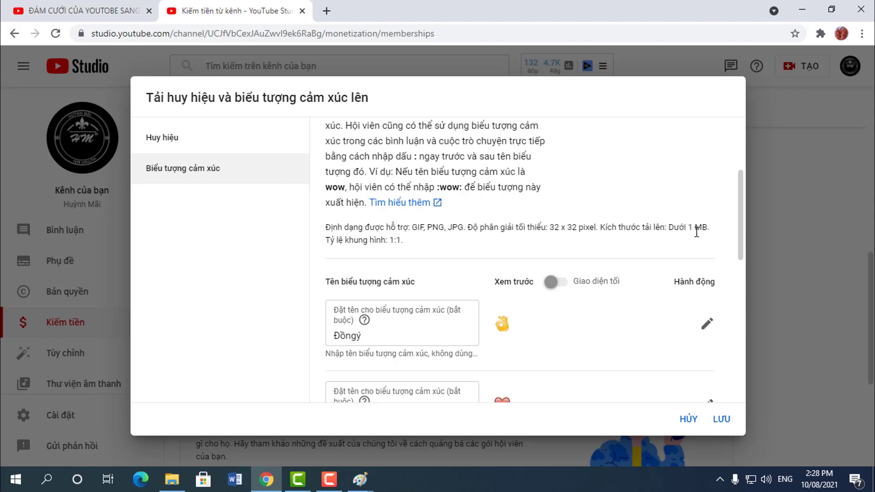
Step: Correct the first emoji's name to 'Đồngý' and save emoji Đồngý, YêuThương, hàoquang and Tỏatim
left_click_drag(324, 241, 410, 261)
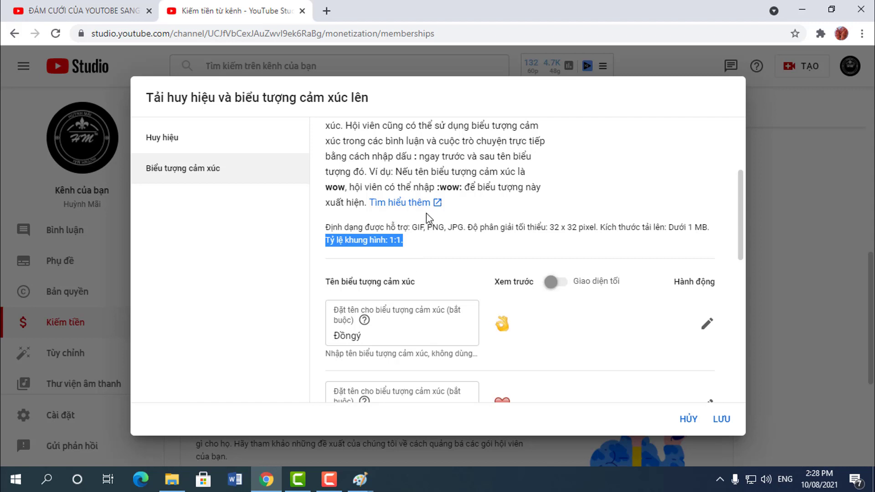
scroll(568, 344, "down", 3)
left_click(369, 209)
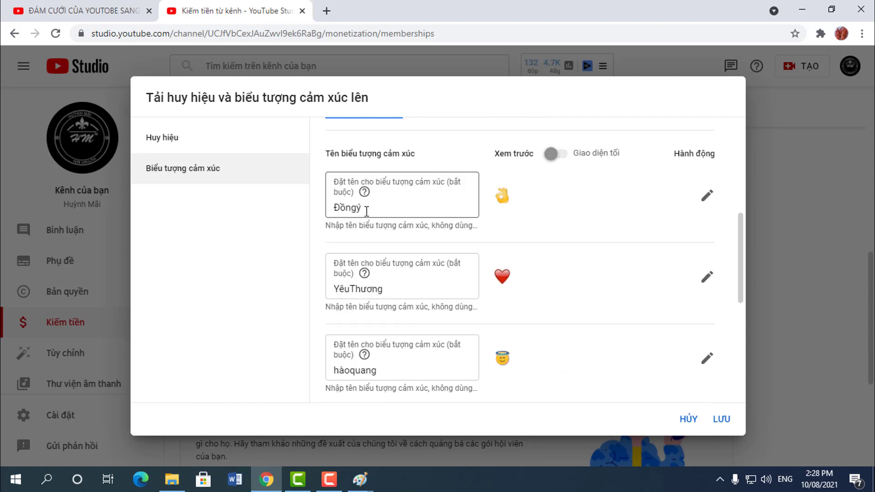
type("s")
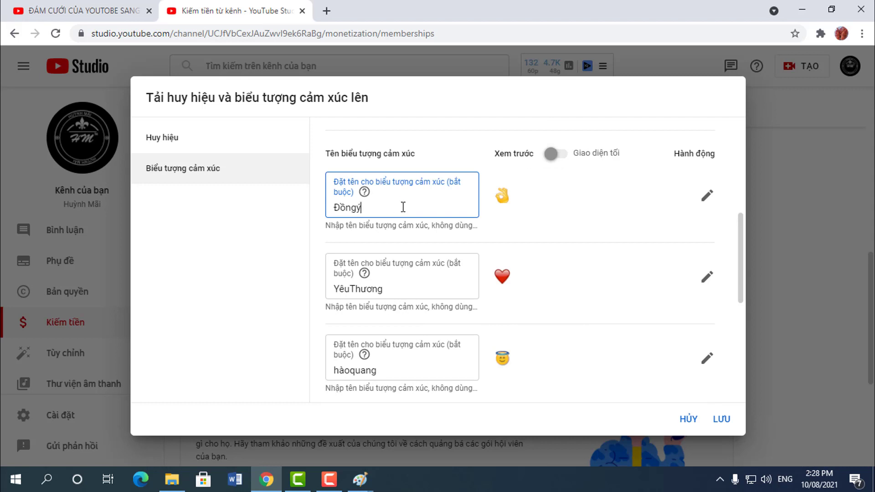
key("shift+Left")
key("shift+Left")
key("shift+Left")
key("shift+Left")
key("shift+Left")
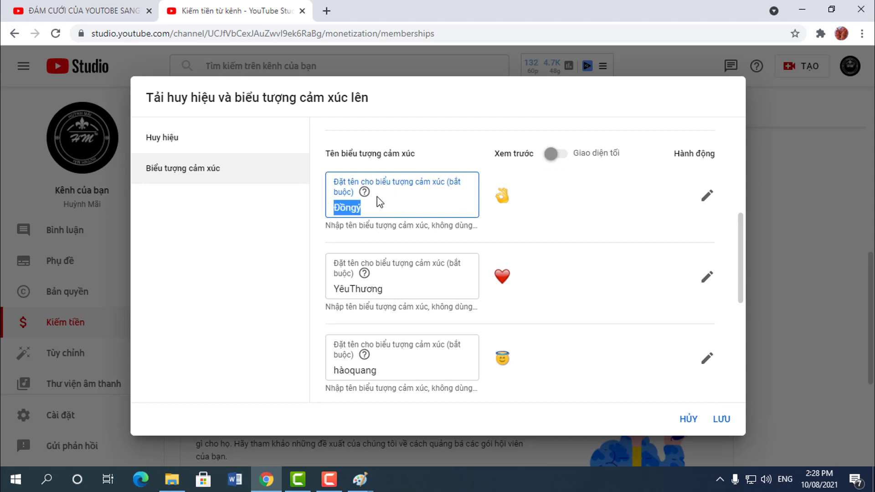
scroll(397, 306, "down", 8)
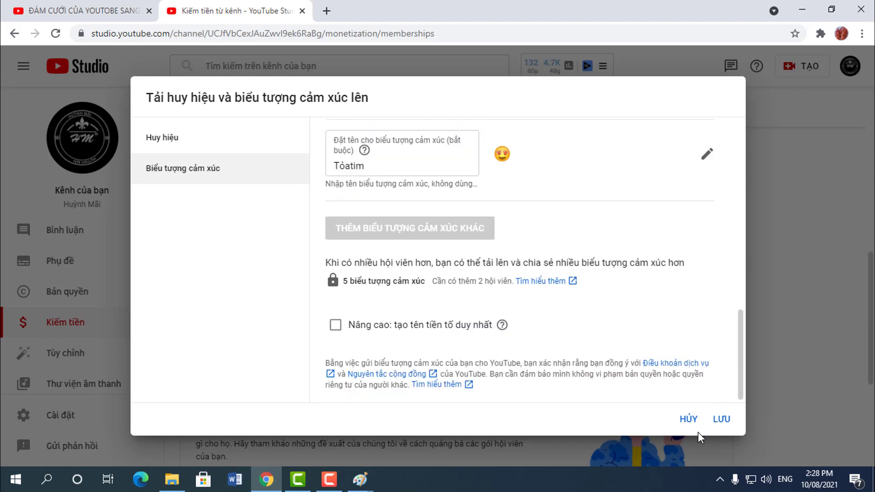
left_click(722, 419)
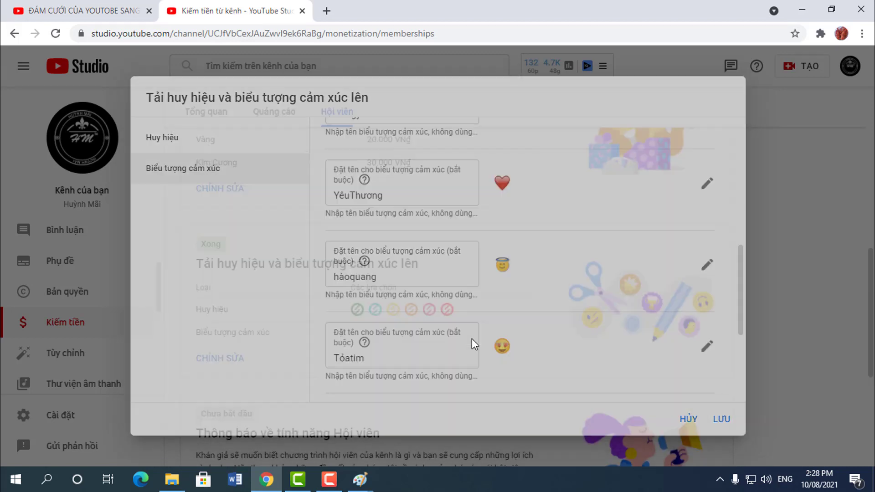
scroll(434, 340, "up", 3)
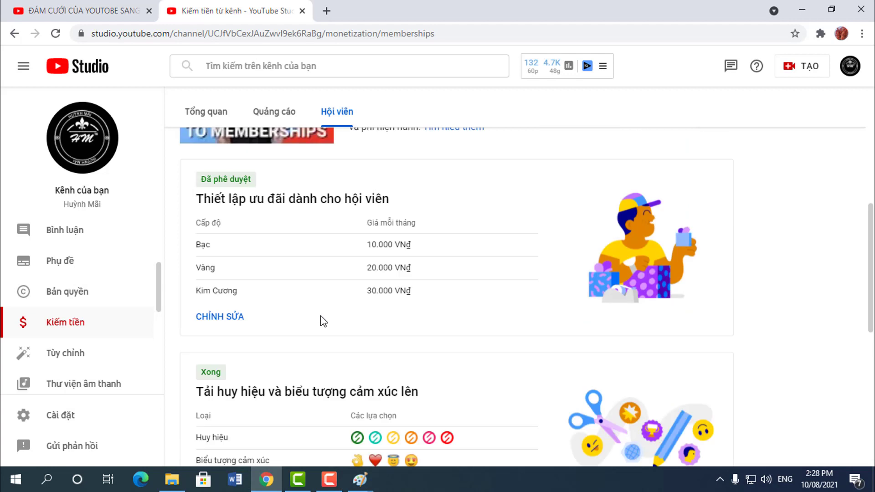
scroll(324, 320, "up", 3)
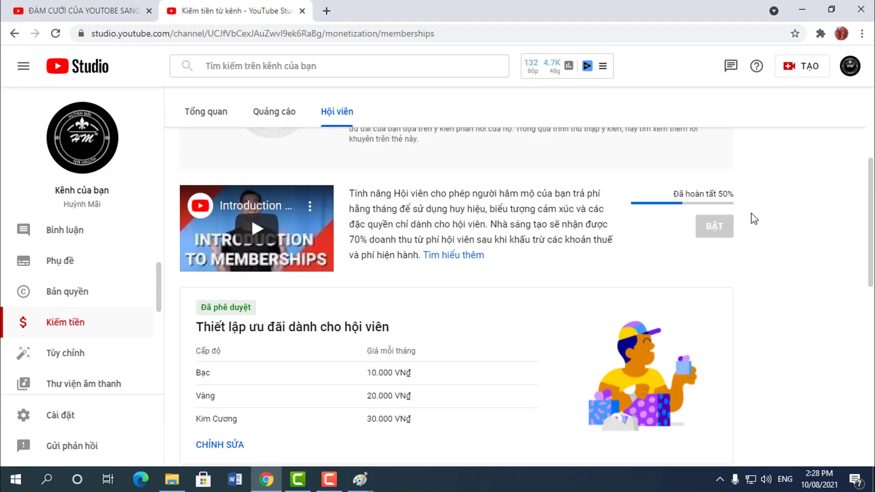
scroll(561, 258, "down", 4)
scroll(330, 299, "down", 3)
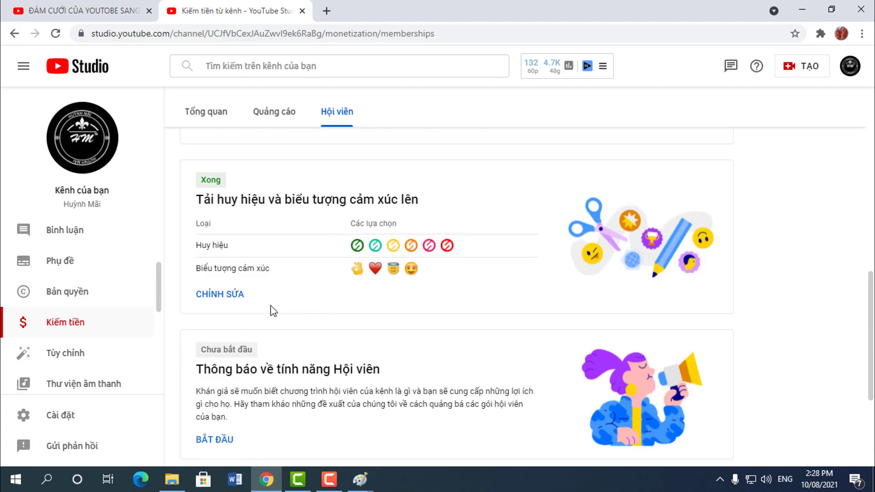
scroll(237, 307, "up", 4)
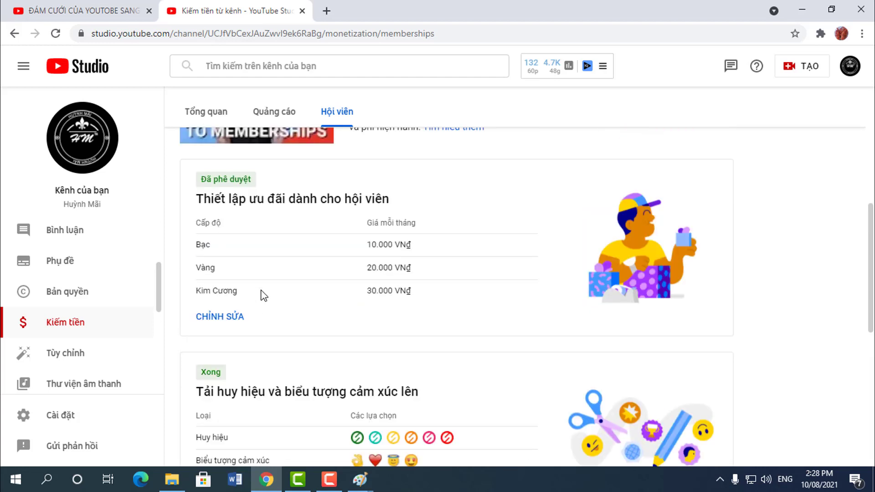
scroll(264, 293, "down", 3)
scroll(264, 293, "down", 4)
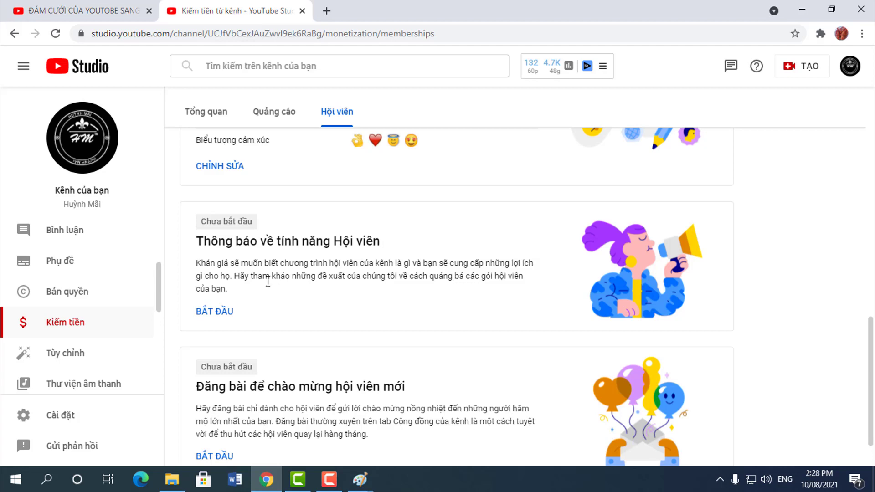
Step: Open the 'Thông báo về tính năng Hội viên' announcement task, read its explanation and mark it Xong
left_click(229, 311)
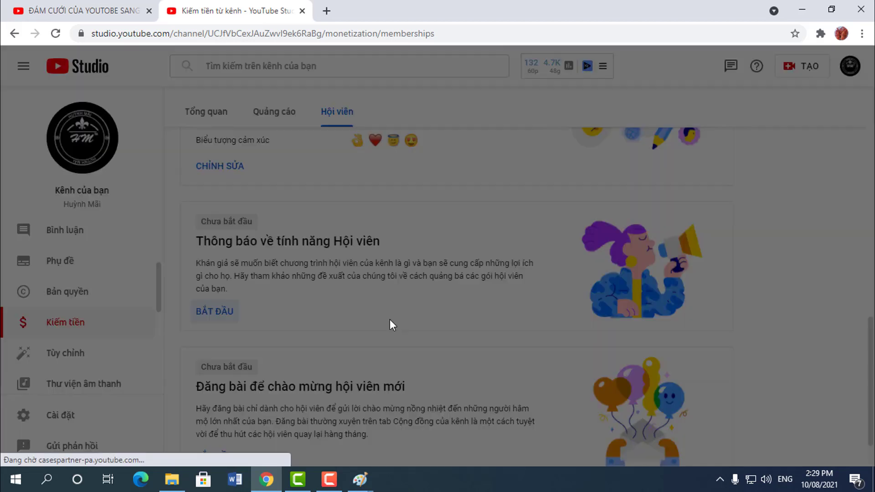
scroll(391, 287, "down", 2)
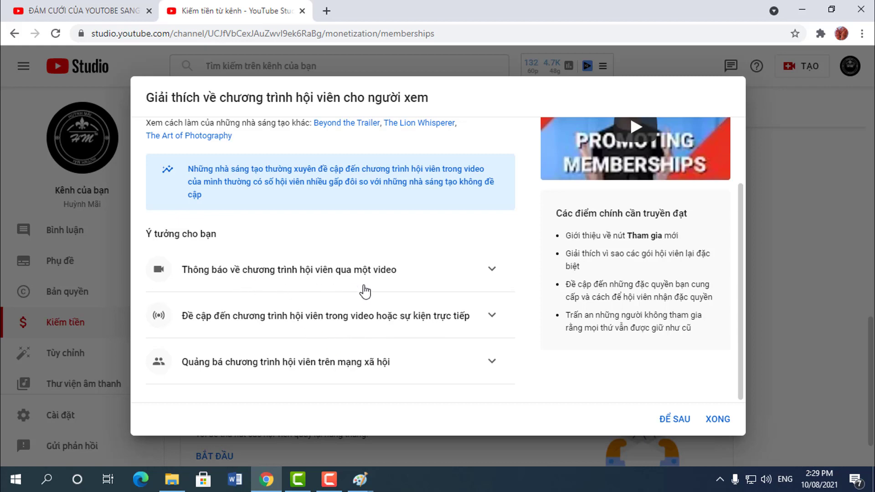
scroll(401, 291, "up", 2)
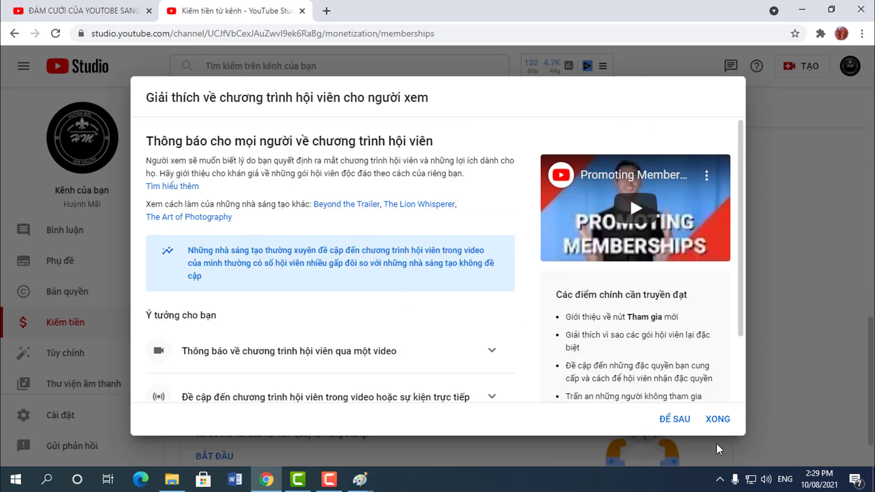
scroll(731, 405, "down", 2)
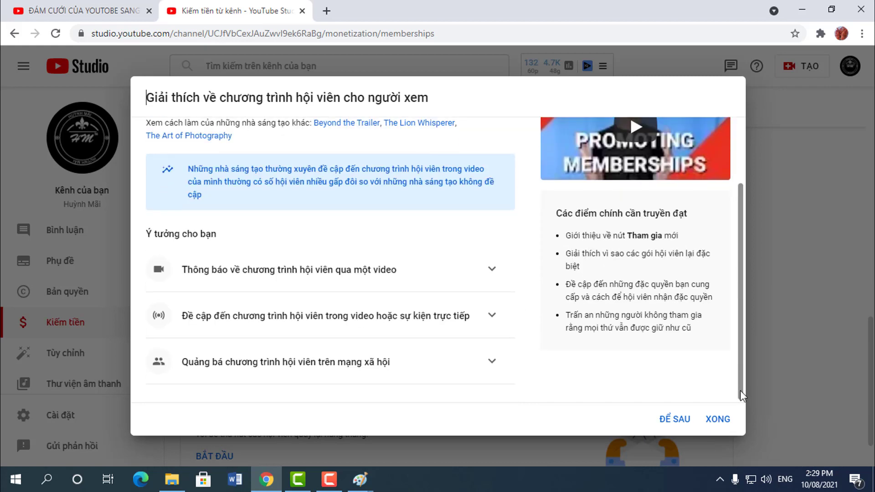
left_click(717, 420)
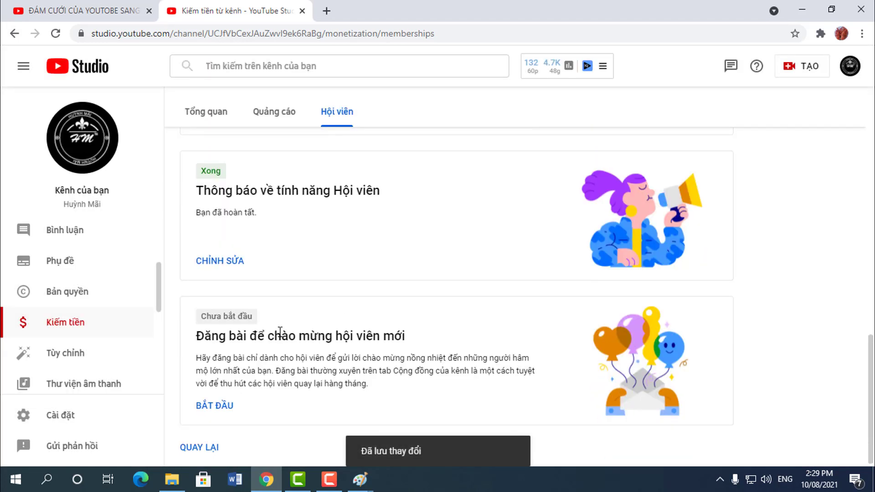
Step: Start the welcome-new-members post task and open the channel's Community post composer in a new tab
left_click(228, 407)
scroll(456, 326, "down", 2)
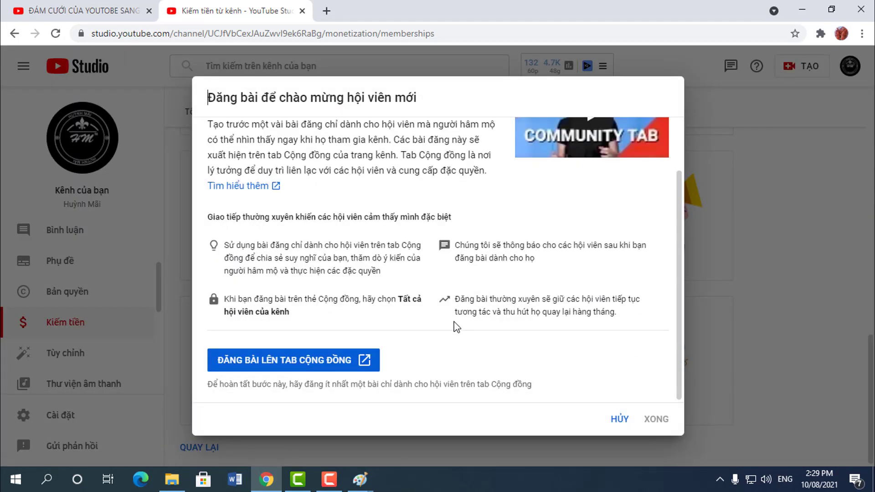
left_click(312, 365)
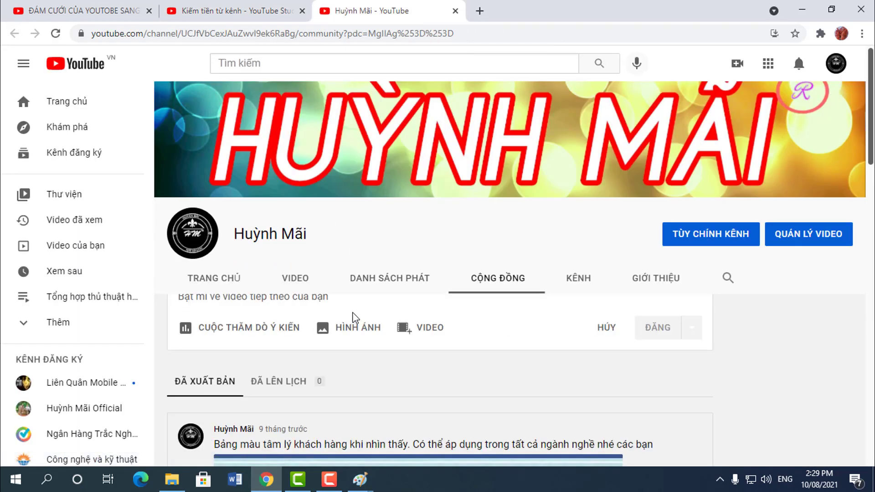
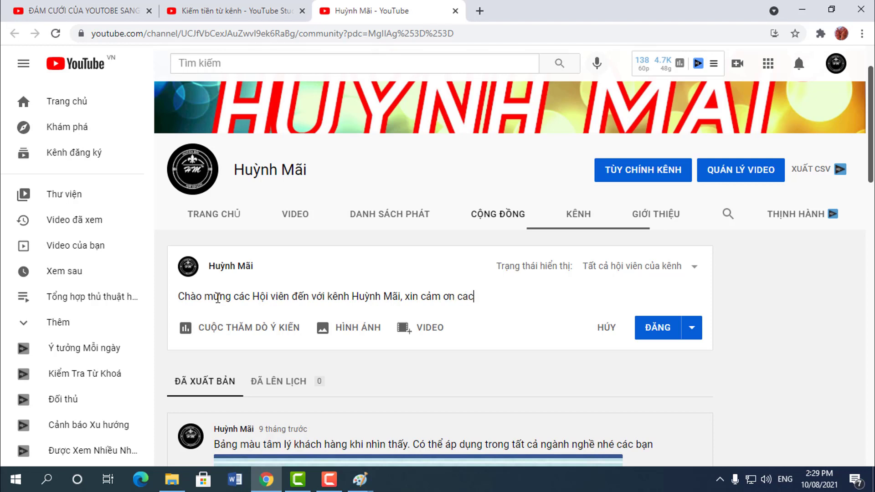
Step: Post a members-only welcome message thanking new members for their support, fixing the final word's typo
key("BackSpace")
key("BackSpace")
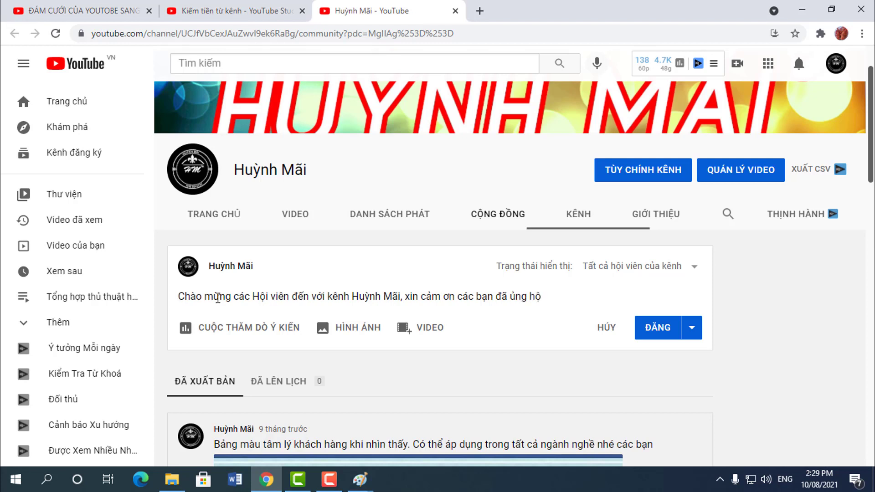
left_click(659, 337)
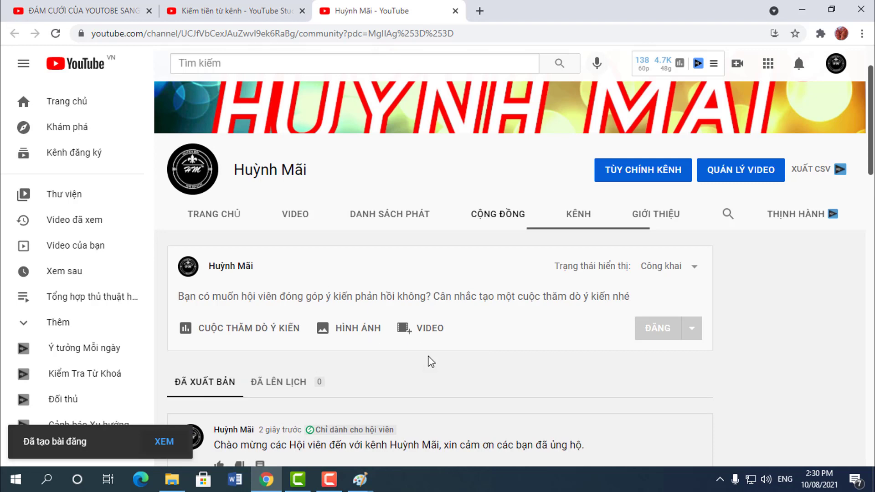
left_click(211, 7)
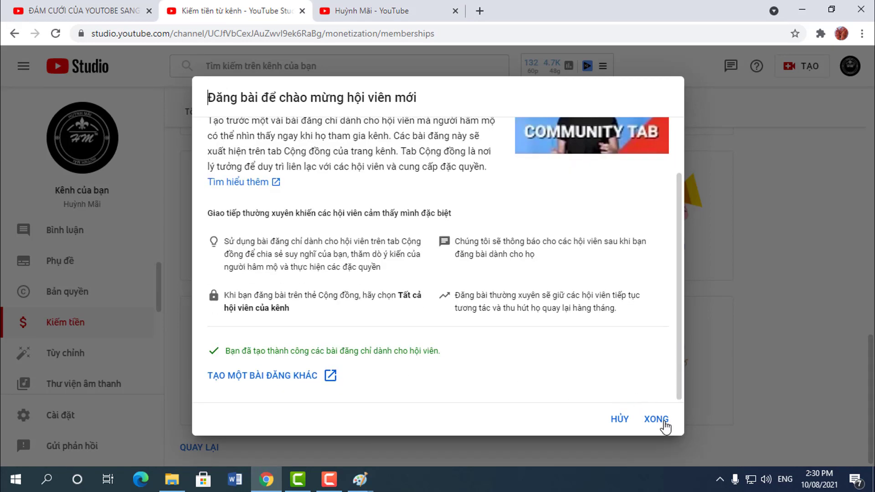
Step: Mark the welcome-post task Xong and look over the completed setup steps
left_click(656, 419)
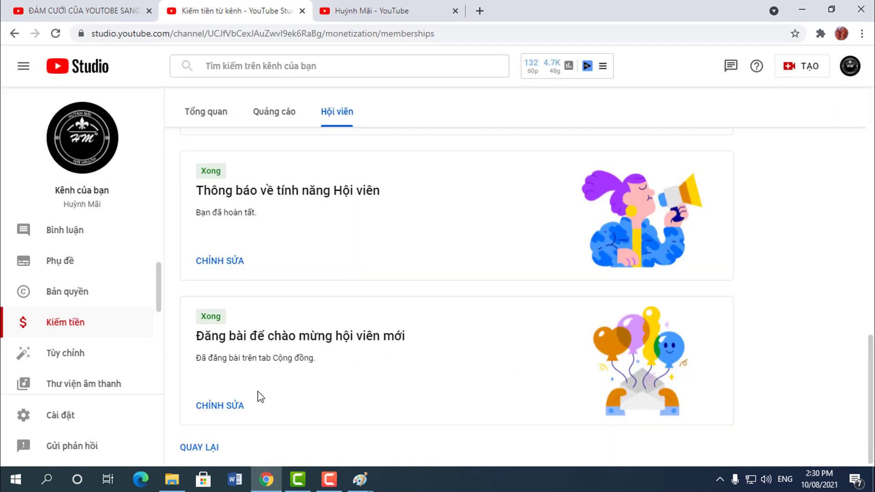
scroll(242, 431, "up", 10)
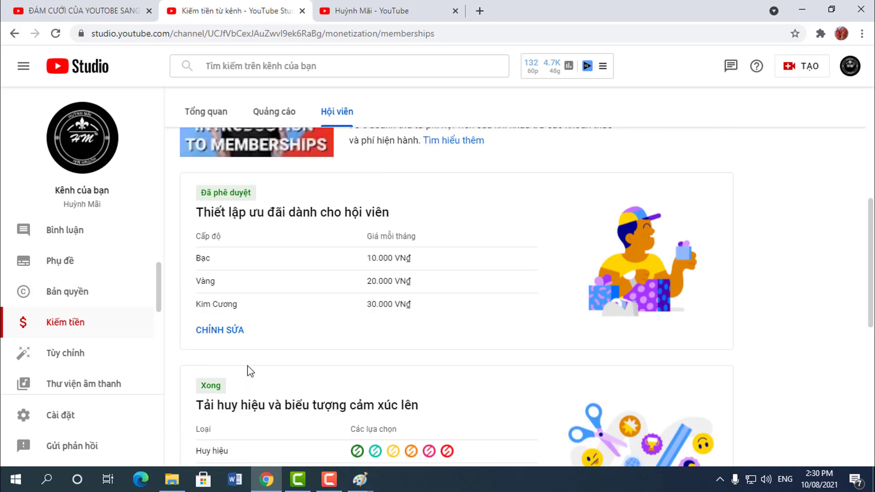
scroll(224, 364, "down", 7)
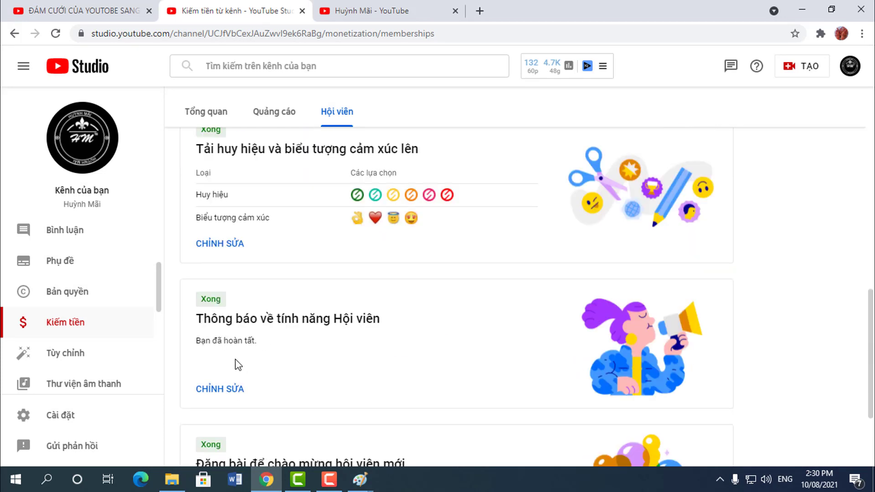
scroll(235, 359, "up", 5)
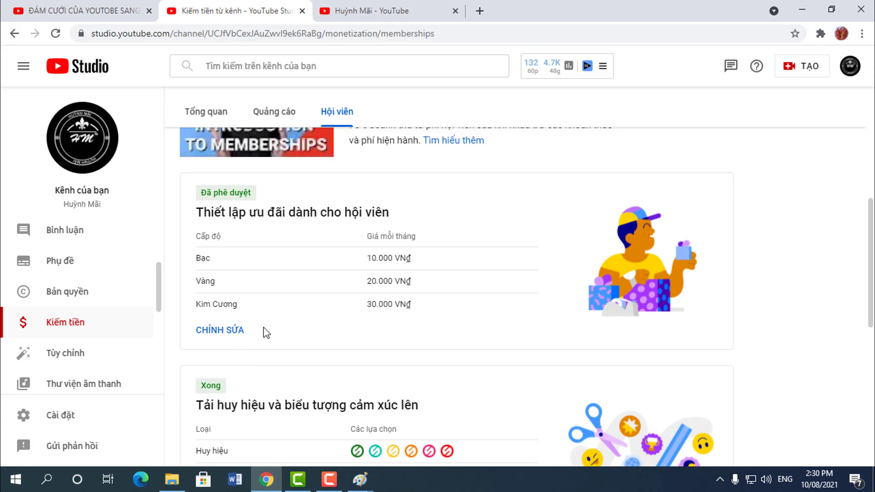
scroll(263, 327, "down", 3)
scroll(265, 292, "down", 3)
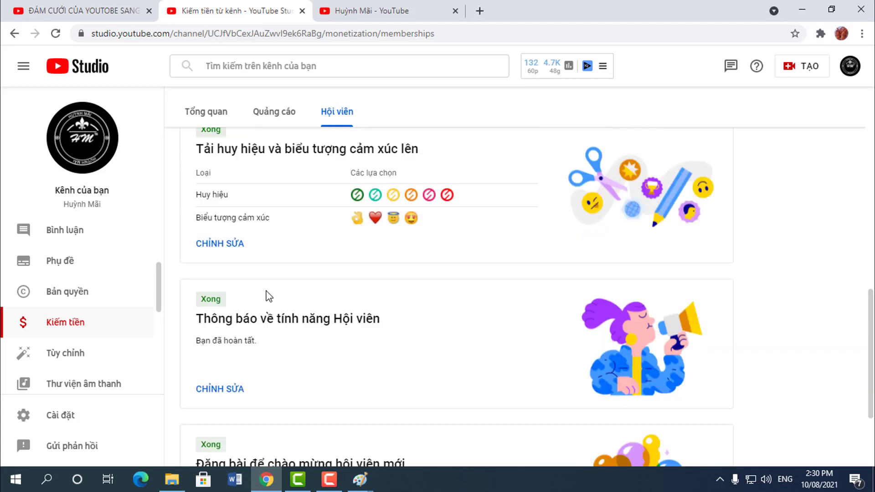
left_click(243, 246)
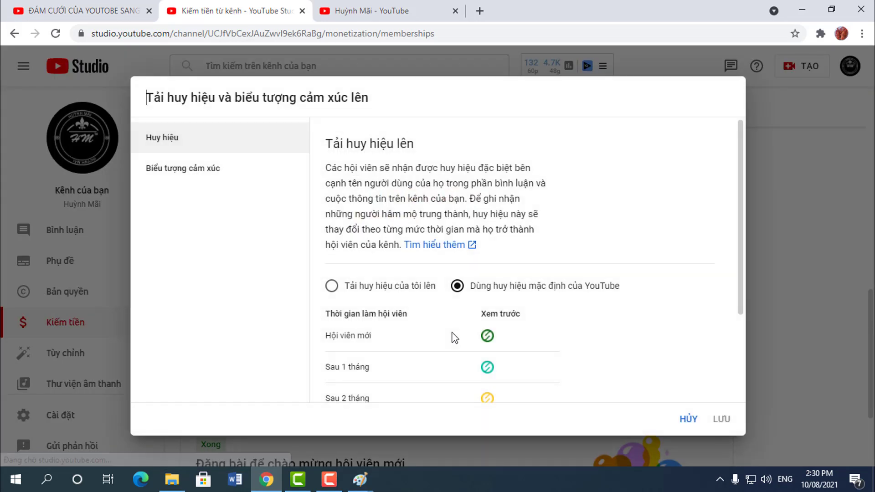
scroll(456, 335, "down", 4)
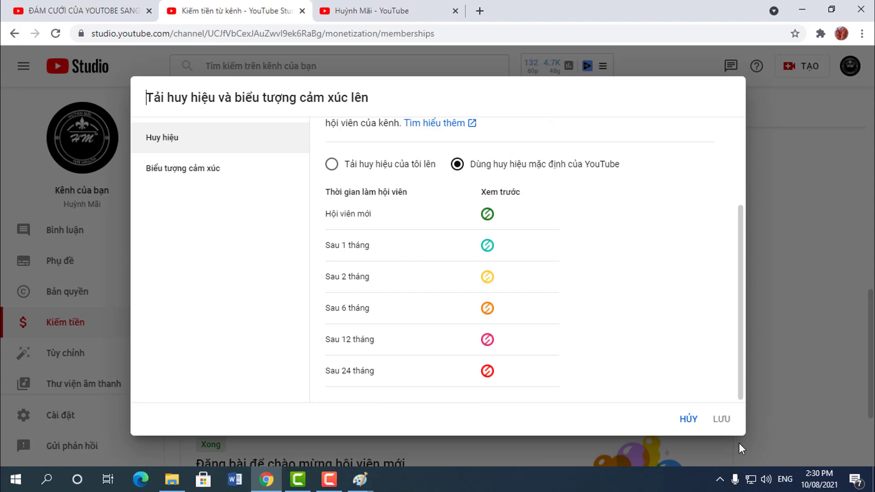
left_click(689, 419)
scroll(316, 351, "down", 3)
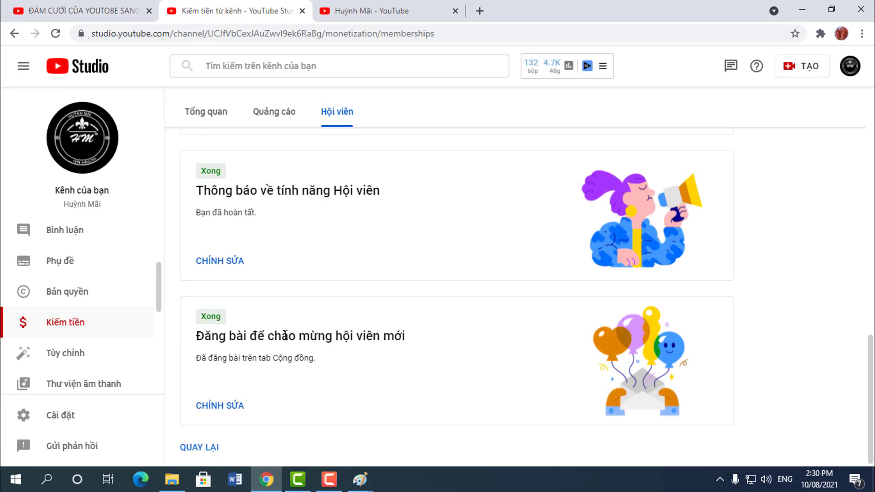
scroll(256, 323, "up", 4)
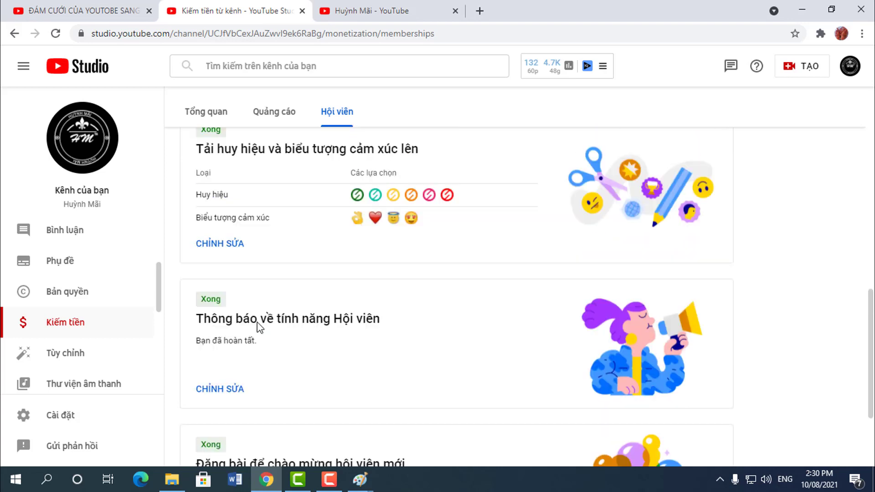
scroll(265, 325, "up", 3)
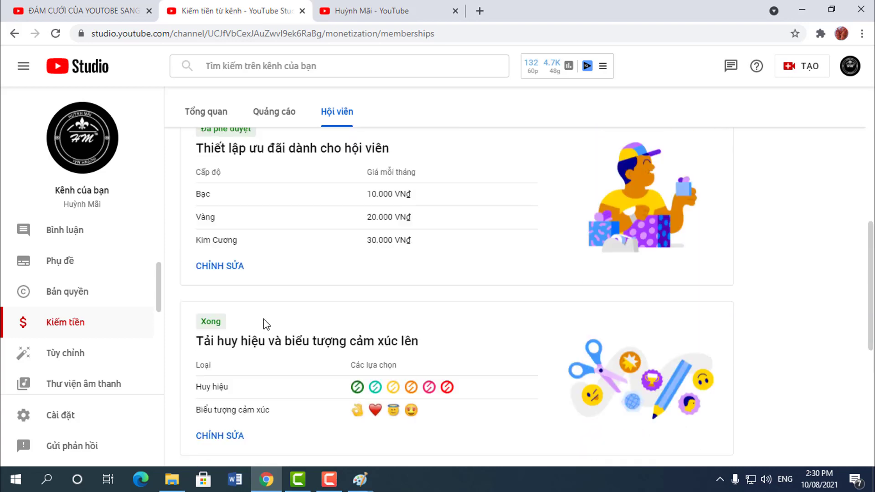
scroll(267, 324, "down", 4)
scroll(267, 325, "down", 3)
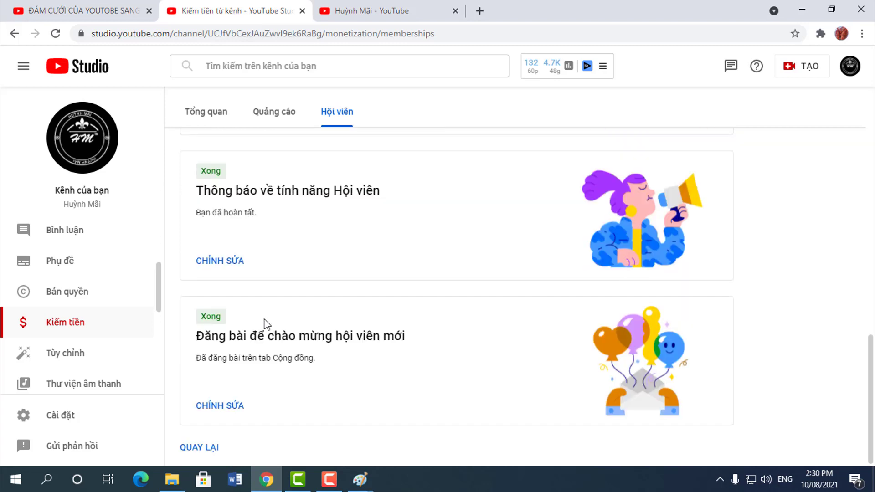
scroll(267, 324, "up", 3)
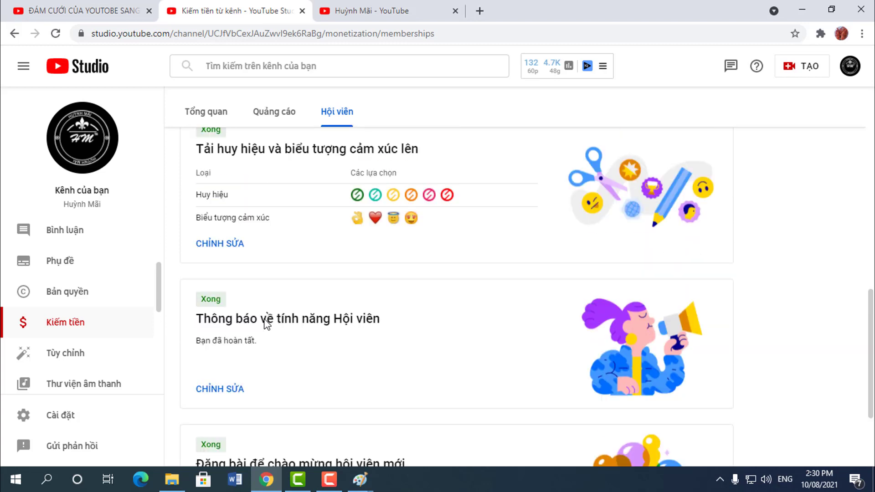
left_click(226, 246)
scroll(519, 333, "down", 3)
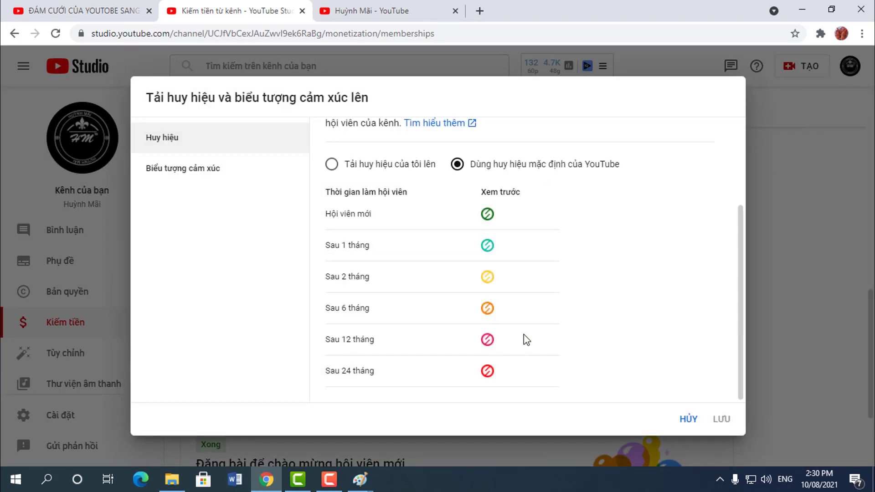
left_click(154, 176)
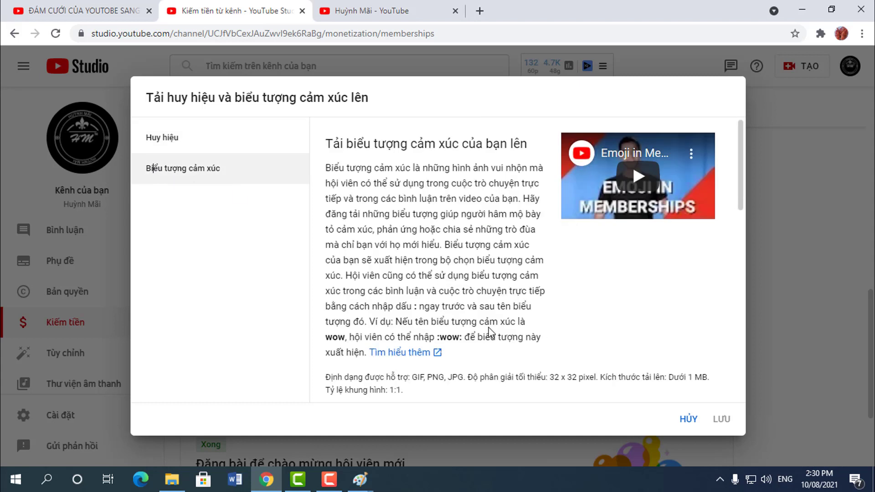
scroll(490, 335, "down", 10)
scroll(404, 339, "up", 4)
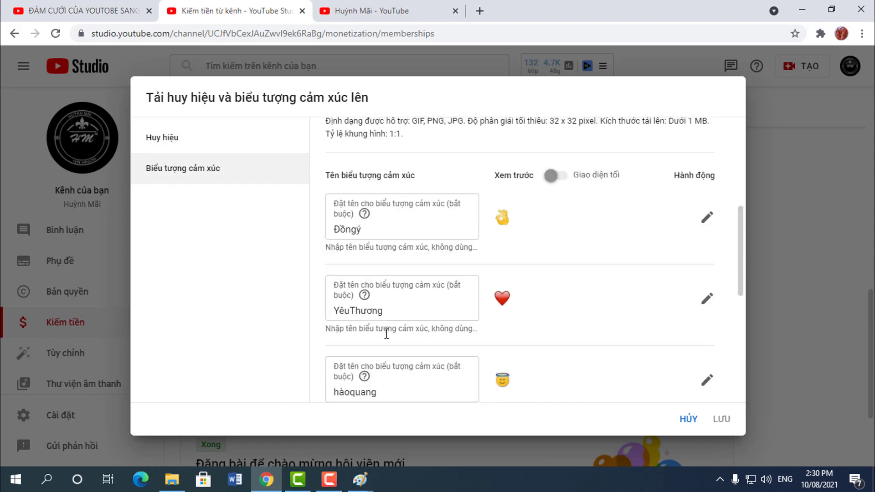
left_click(391, 312)
left_click_drag(402, 313, 305, 313)
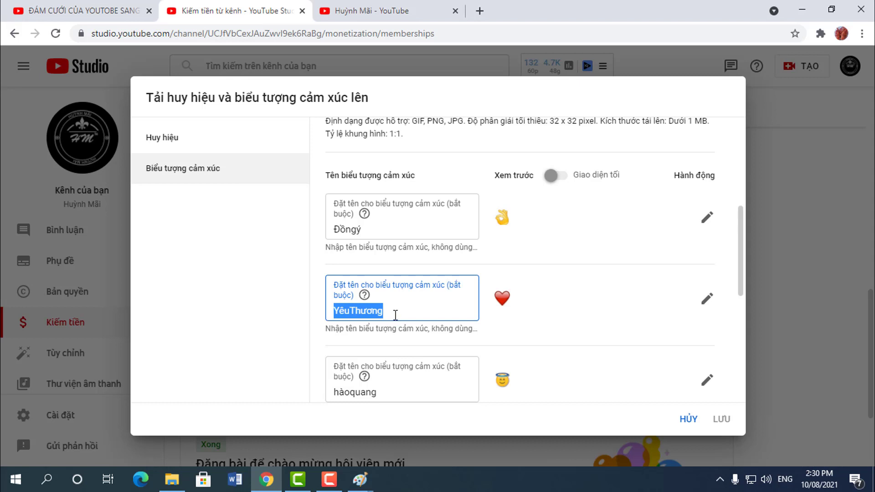
scroll(395, 314, "up", 2)
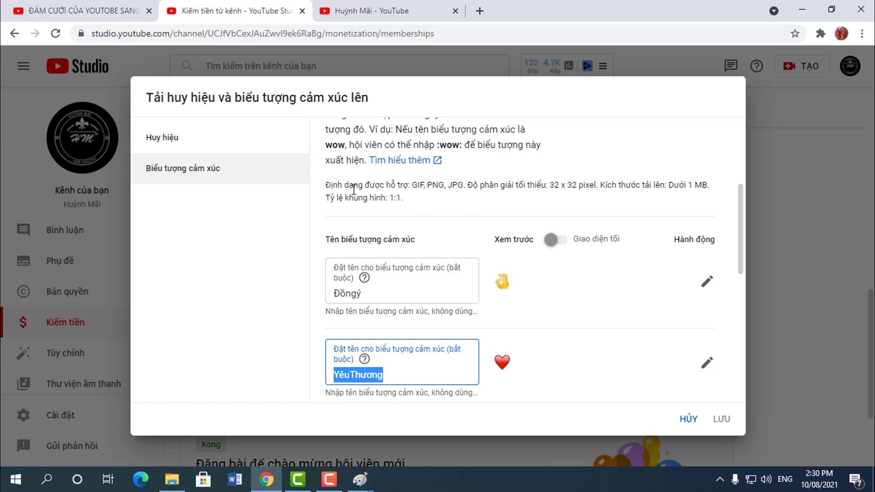
left_click_drag(327, 184, 419, 203)
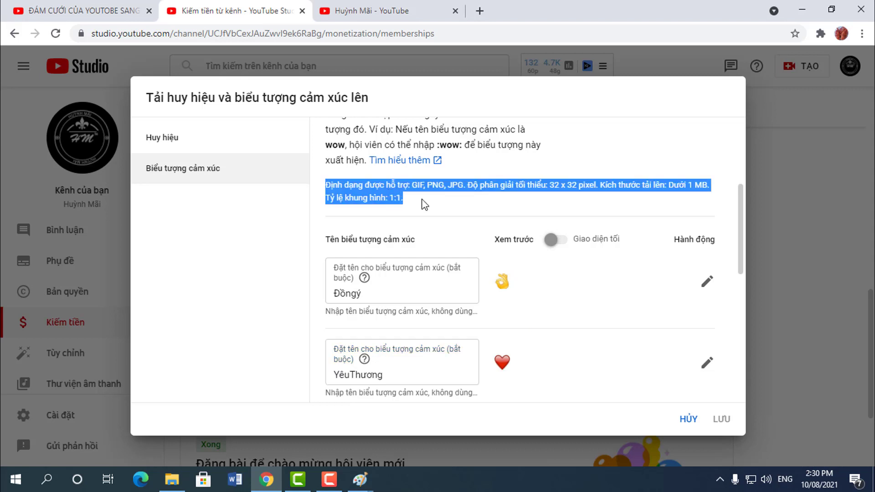
left_click(422, 199)
scroll(451, 367, "down", 3)
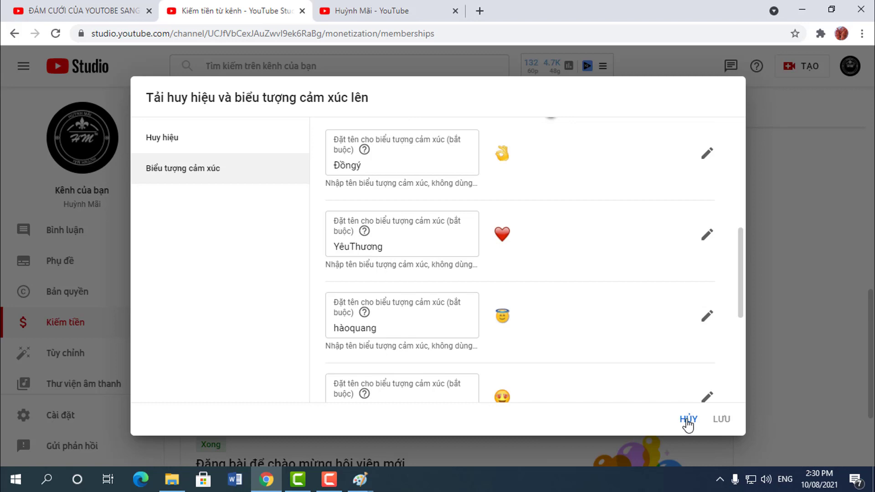
left_click(688, 420)
Step: Switch channel memberships on with BẬT and confirm it in the dialog
scroll(458, 291, "up", 10)
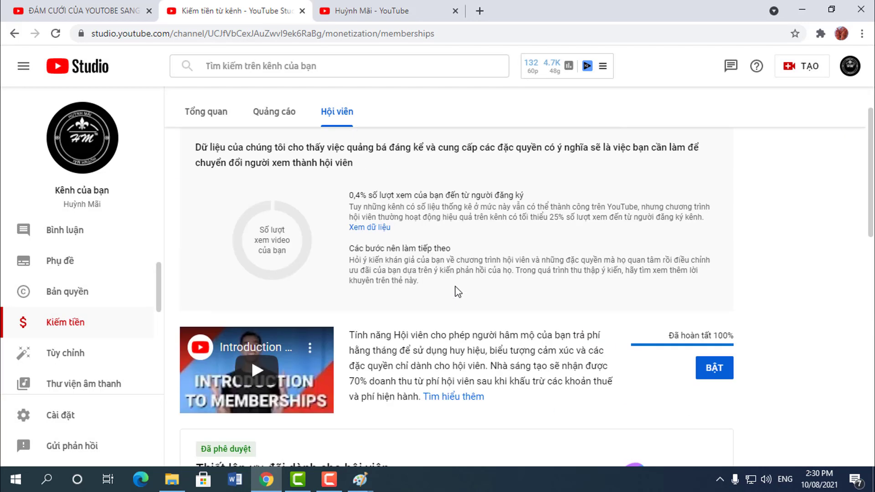
scroll(720, 373, "down", 3)
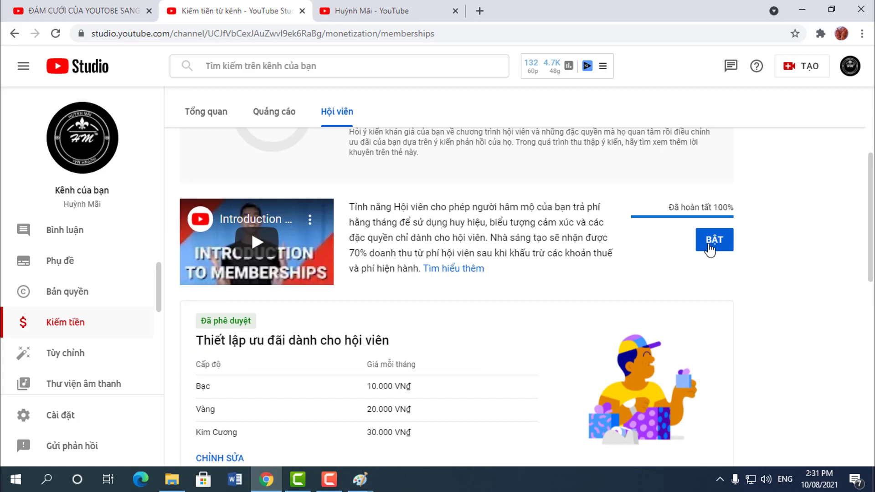
left_click(710, 247)
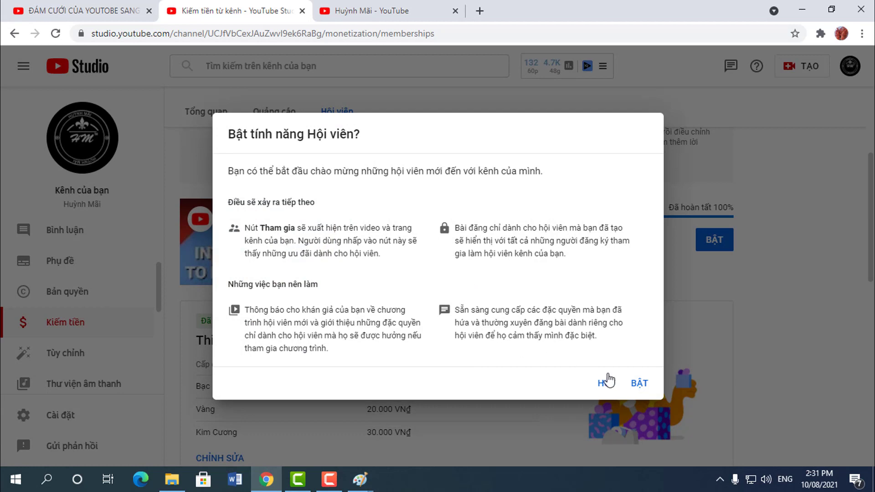
left_click(641, 387)
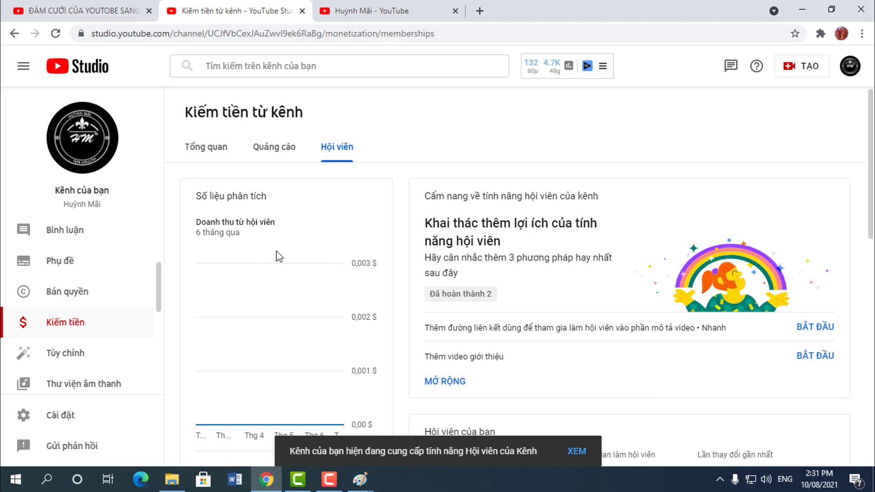
scroll(279, 256, "down", 4)
scroll(515, 351, "down", 5)
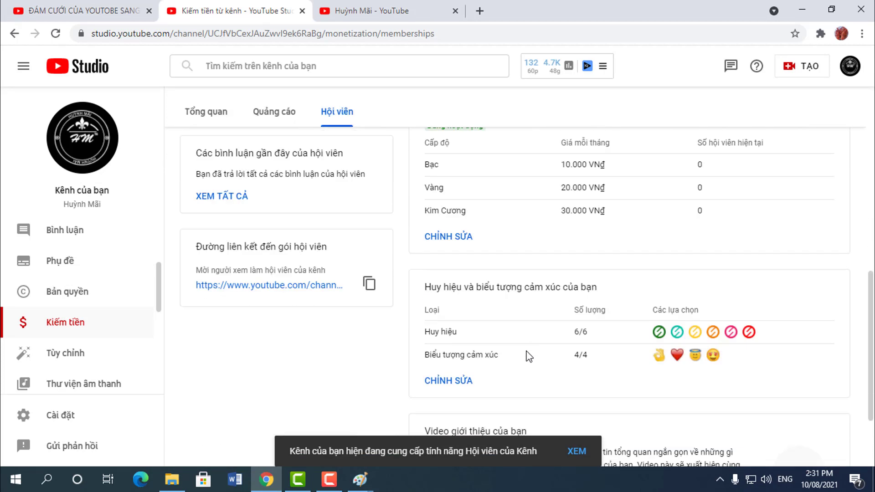
scroll(528, 356, "down", 2)
scroll(487, 413, "up", 5)
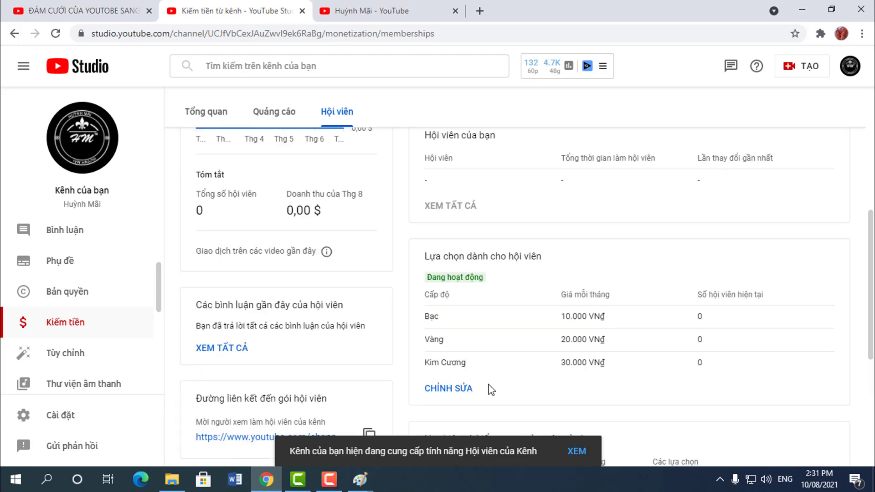
scroll(480, 381, "up", 1)
scroll(456, 355, "down", 2)
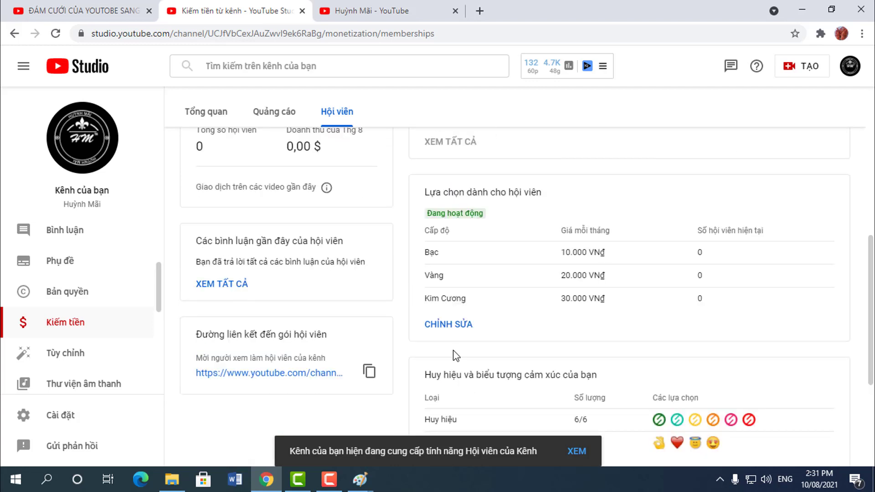
left_click(455, 325)
scroll(455, 325, "down", 2)
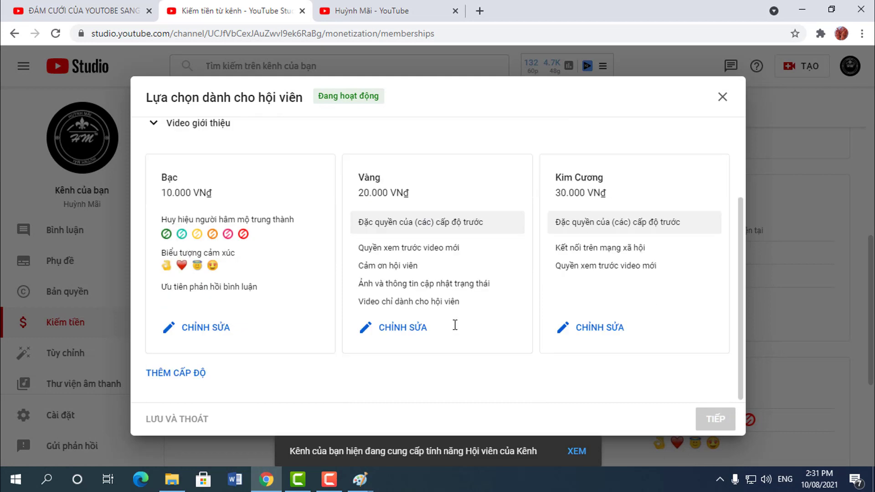
left_click(412, 338)
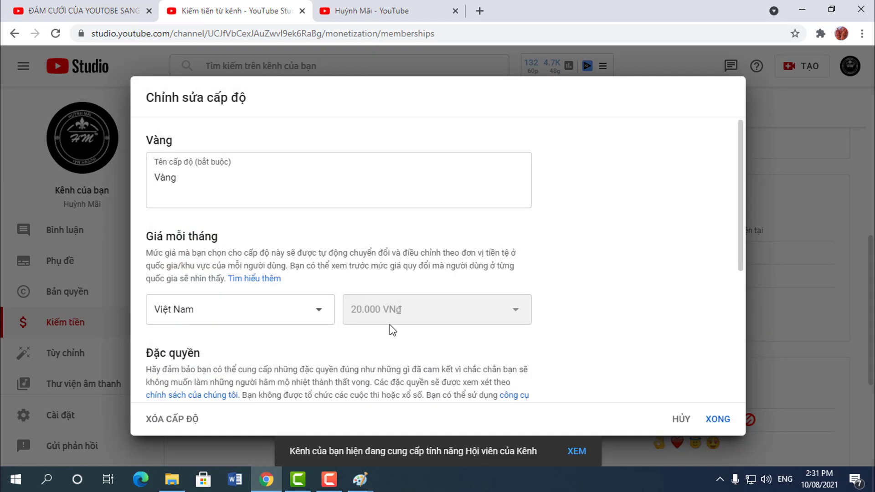
scroll(469, 271, "down", 1)
scroll(335, 321, "up", 1)
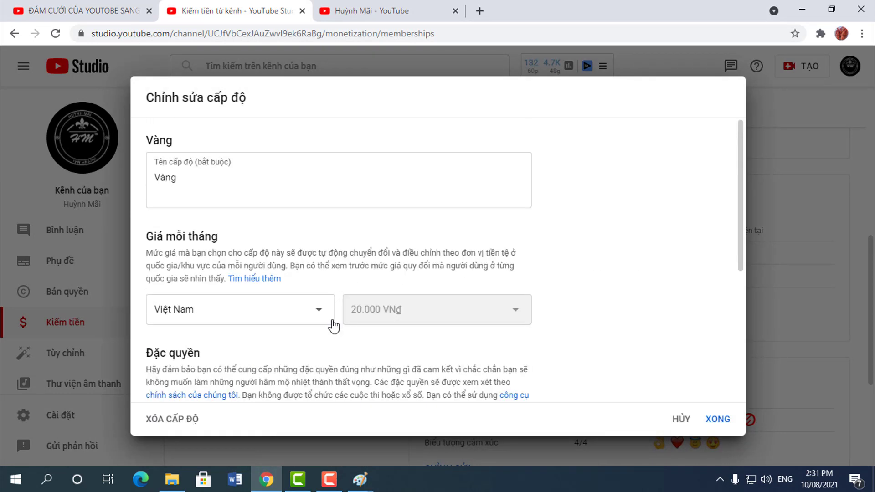
scroll(250, 336, "down", 3)
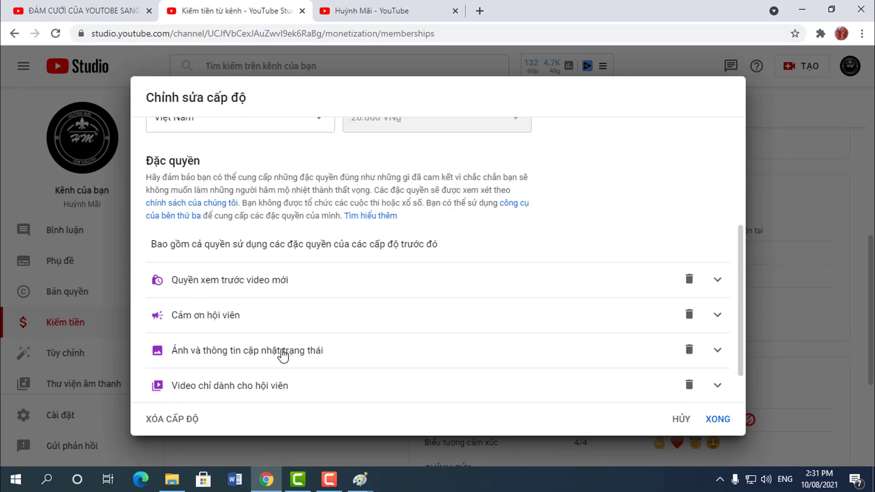
scroll(285, 355, "down", 1)
left_click(689, 414)
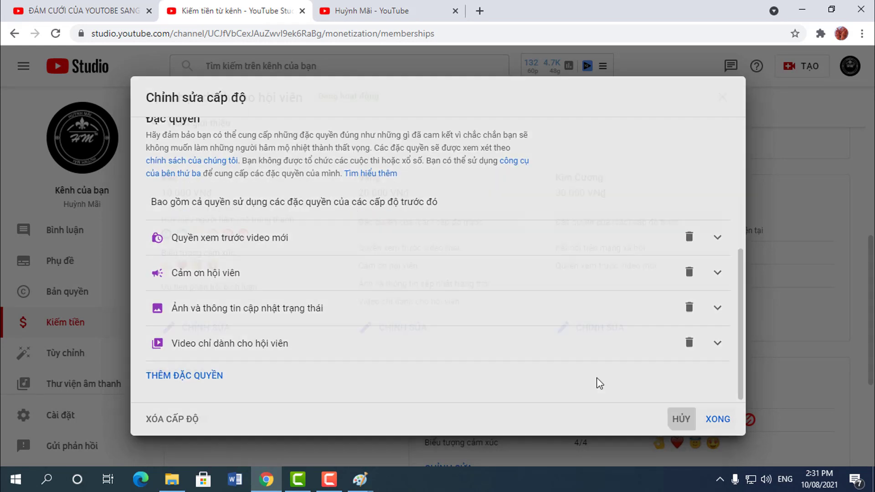
left_click(724, 97)
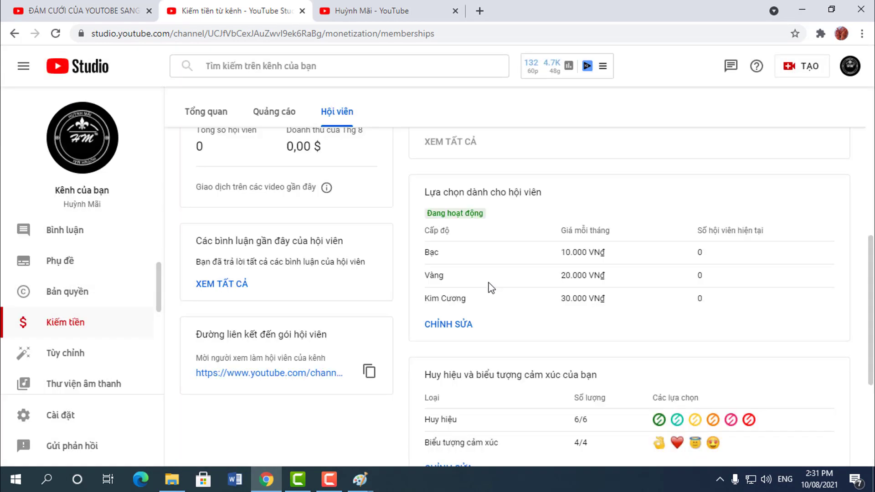
scroll(542, 318, "down", 4)
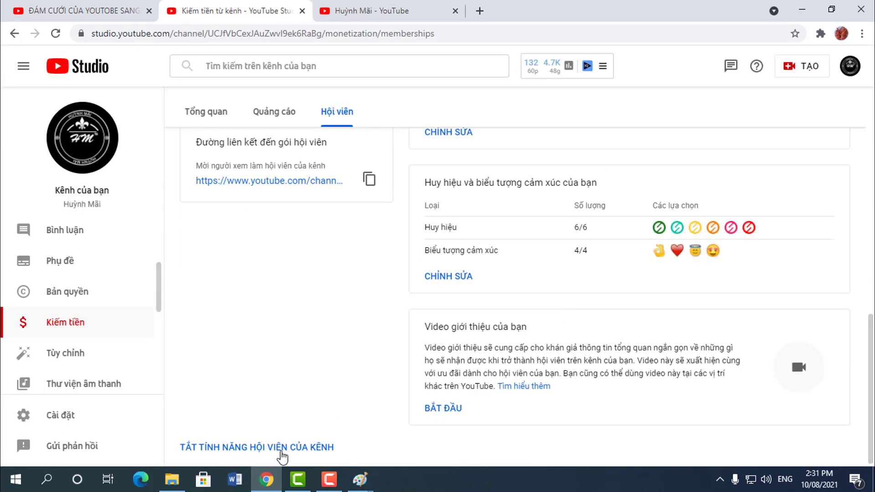
scroll(608, 304, "up", 4)
scroll(607, 360, "down", 4)
scroll(324, 371, "up", 4)
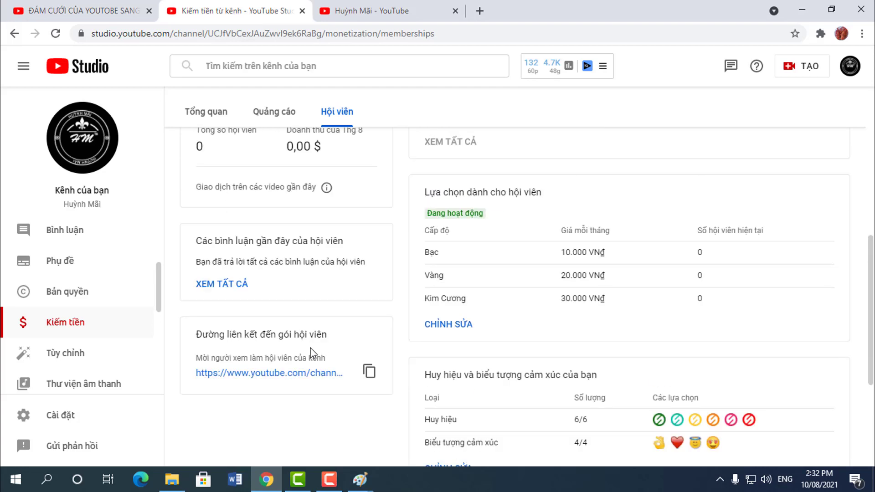
left_click(68, 326)
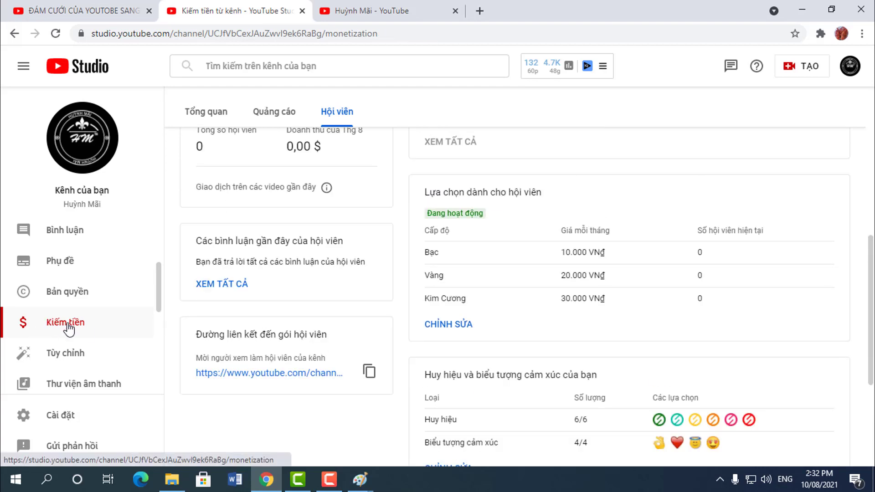
left_click(270, 112)
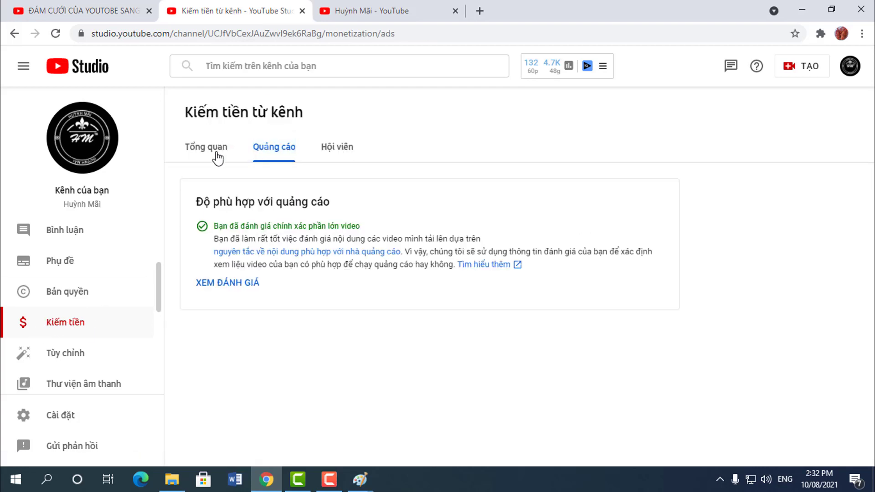
left_click(218, 154)
left_click(285, 148)
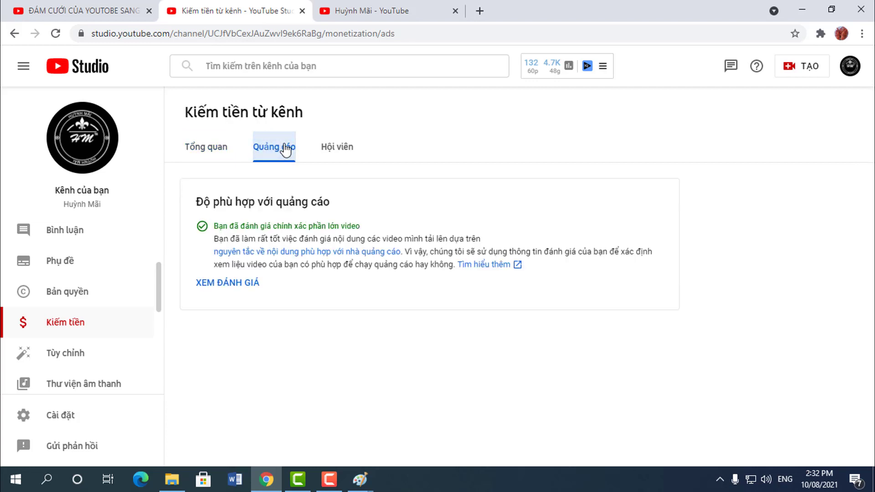
left_click(335, 153)
scroll(567, 349, "down", 10)
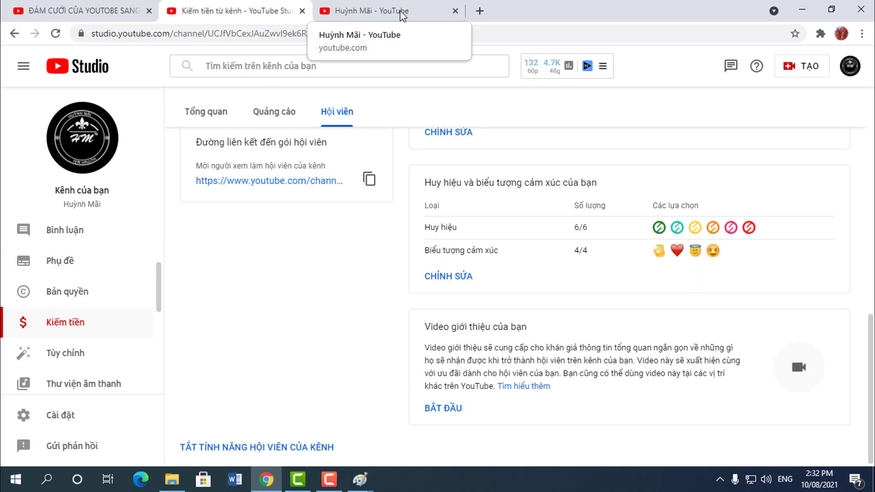
Step: From the public channel's Videos tab, play the photo-animation tutorial muted and show its channel row
left_click(384, 14)
left_click(296, 221)
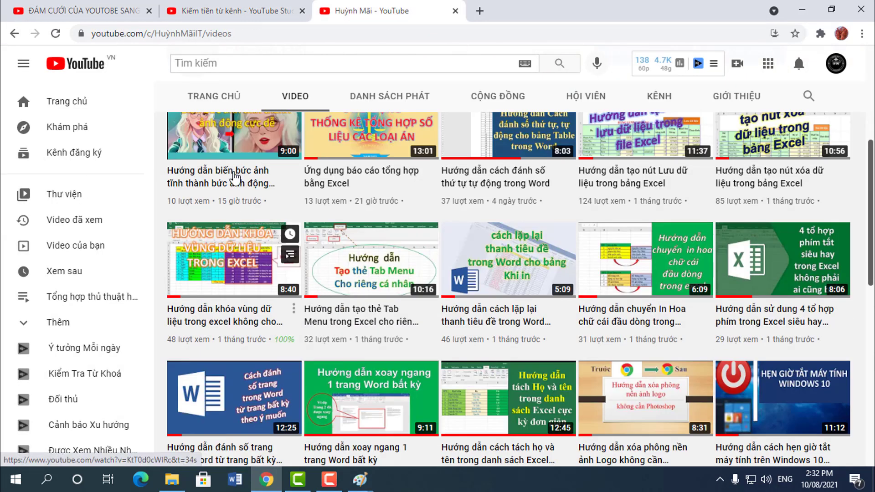
left_click(240, 172)
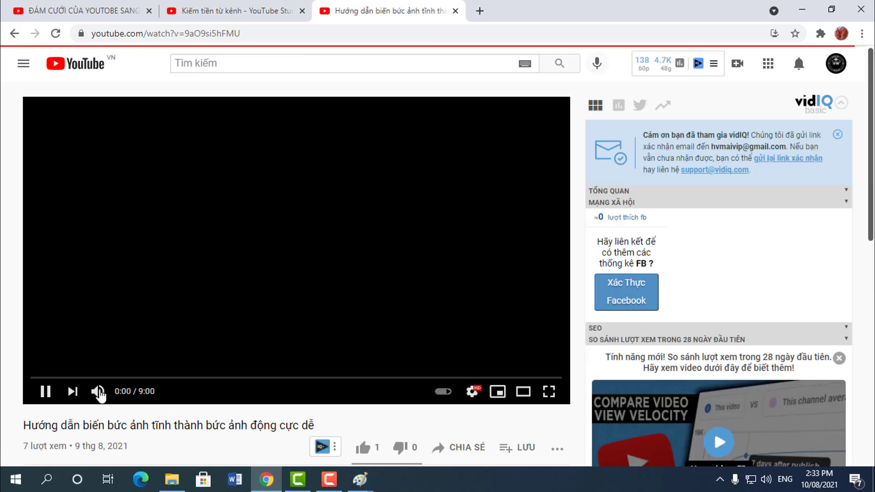
left_click(98, 391)
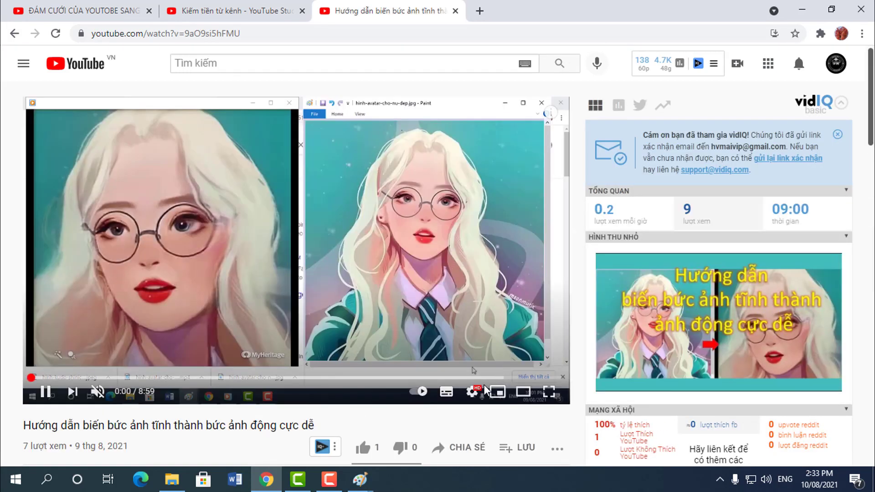
scroll(479, 390, "down", 4)
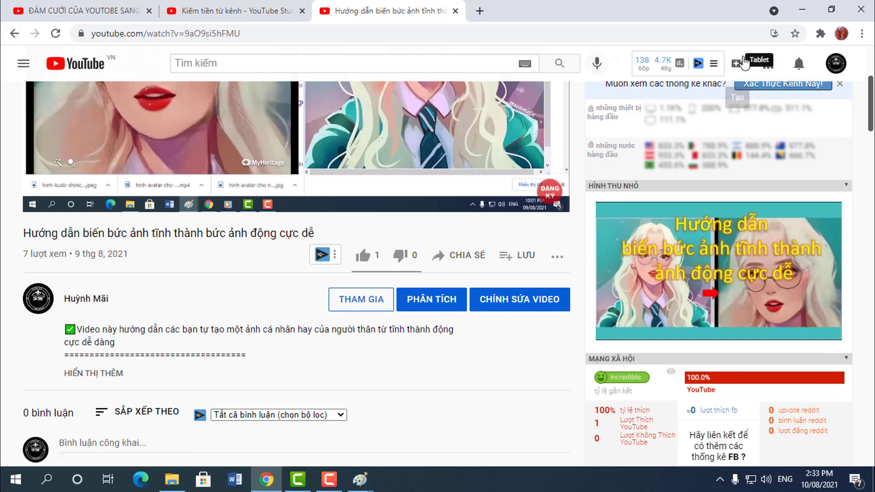
Step: Minimise all five open windows to clear the desktop and launch Firefox
left_click(807, 8)
left_click(800, 7)
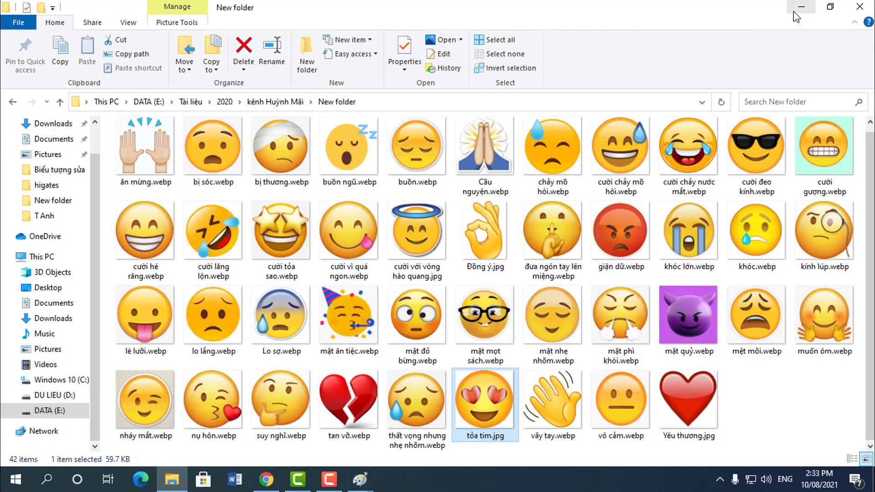
left_click(799, 9)
left_click(800, 7)
left_click(801, 7)
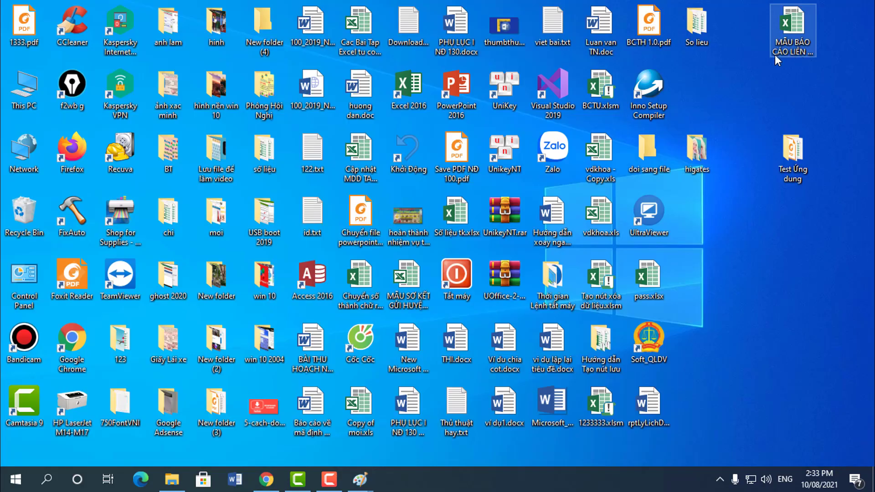
double_click(73, 150)
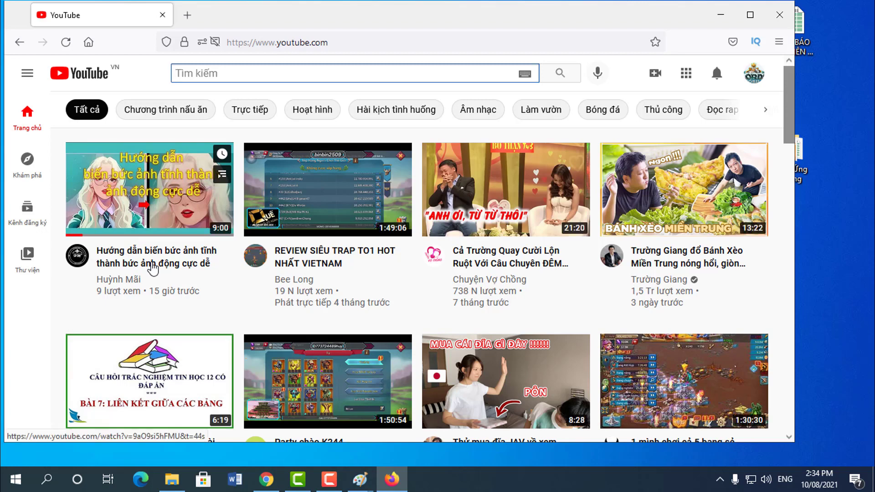
Step: In Firefox, open the photo-animation video and the channel's Join dialog listing Bạc, Vàng and Kim Cương
left_click(153, 266)
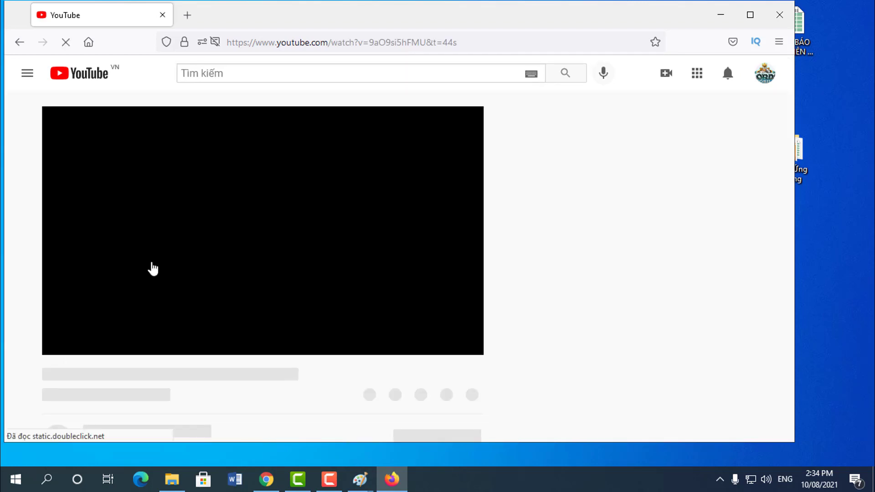
scroll(319, 317, "down", 5)
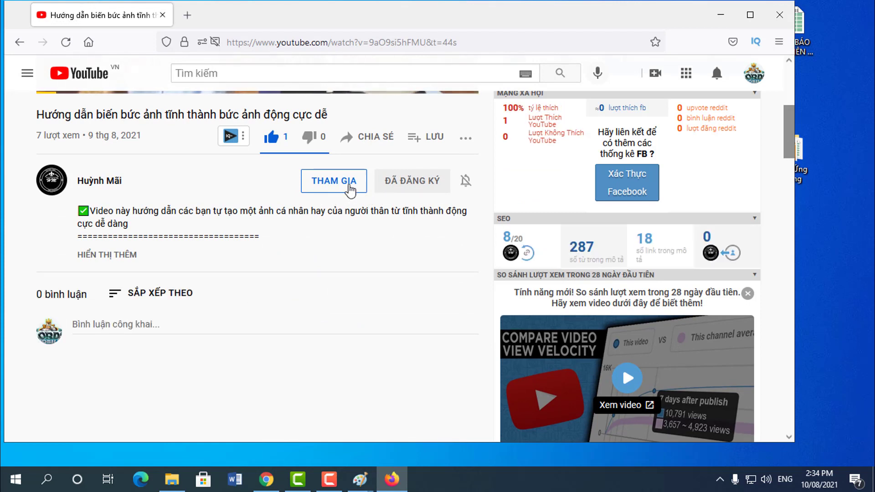
left_click(343, 187)
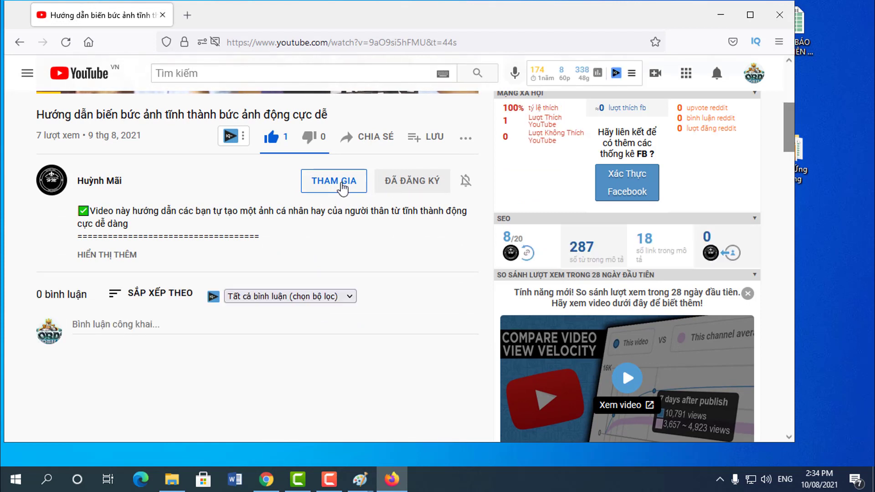
scroll(300, 277, "down", 3)
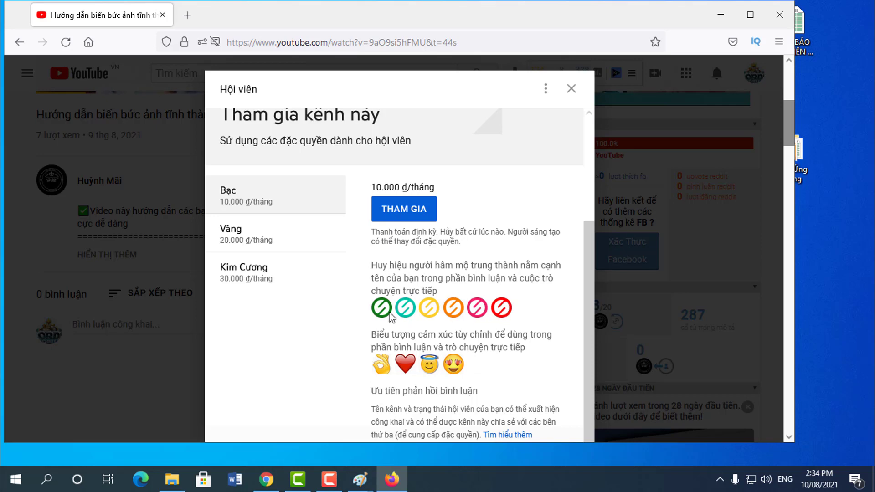
Step: Preview the 10.000 ₫/month Bạc tier checkout, then close it without buying
left_click(413, 217)
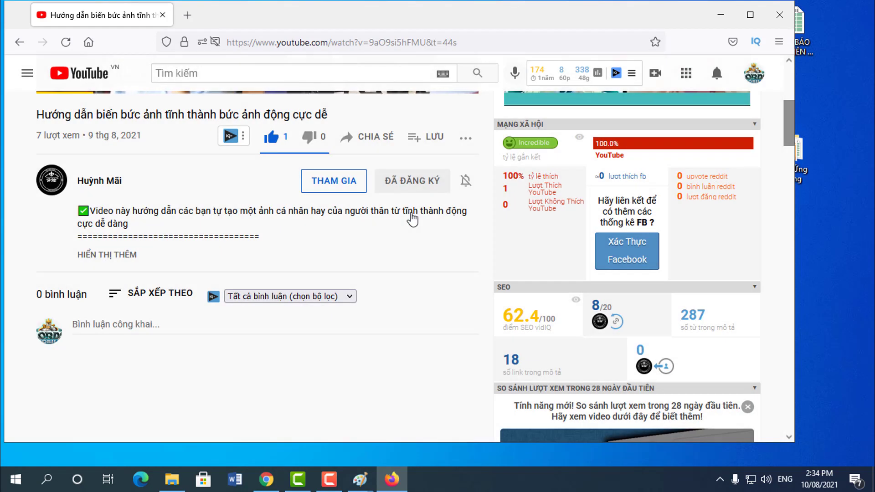
left_click(337, 188)
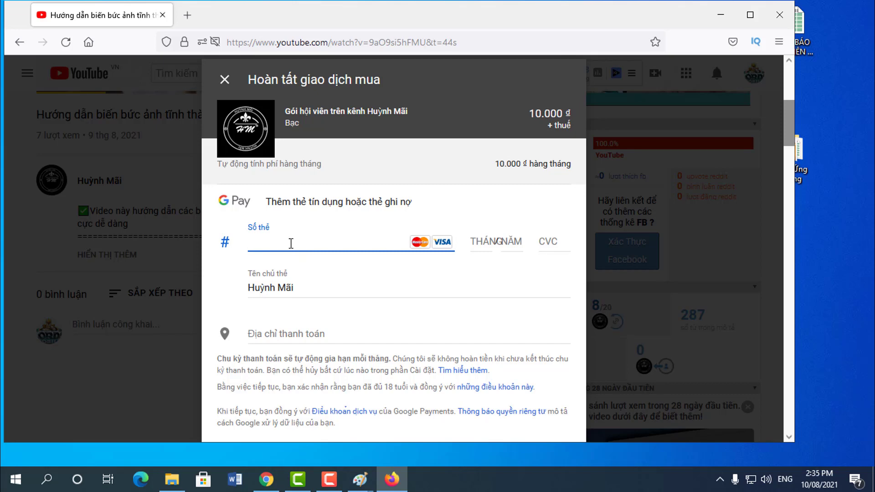
scroll(311, 251, "down", 4)
scroll(307, 261, "up", 3)
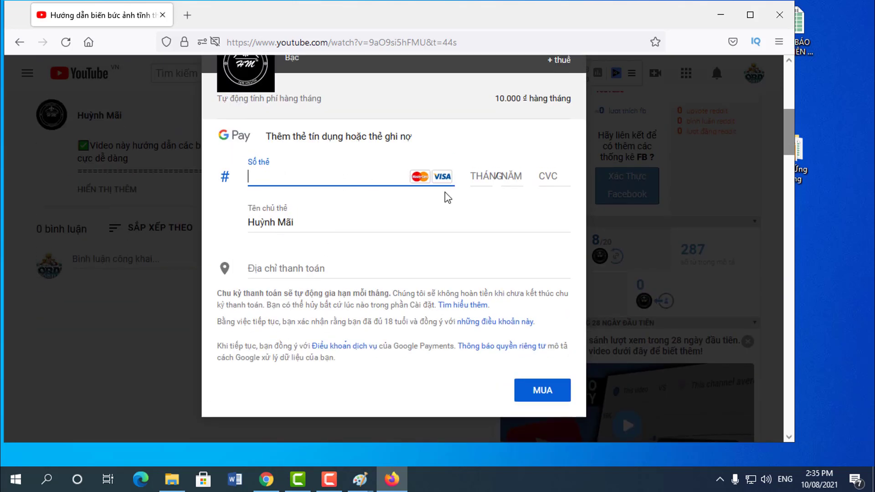
scroll(388, 360, "up", 5)
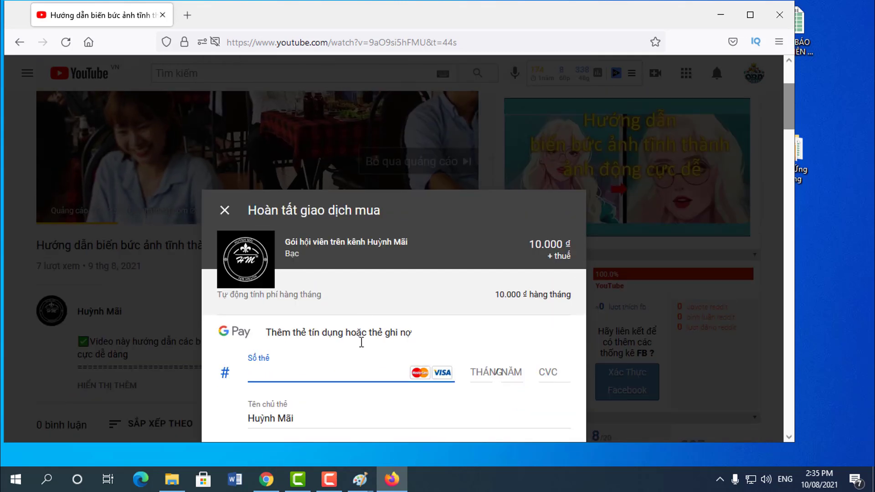
scroll(363, 342, "down", 5)
scroll(453, 267, "up", 3)
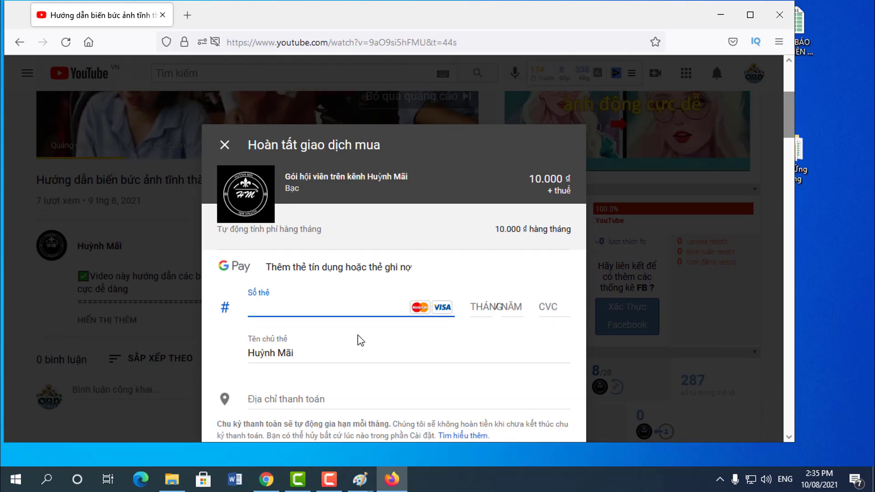
scroll(360, 335, "down", 3)
scroll(364, 328, "up", 3)
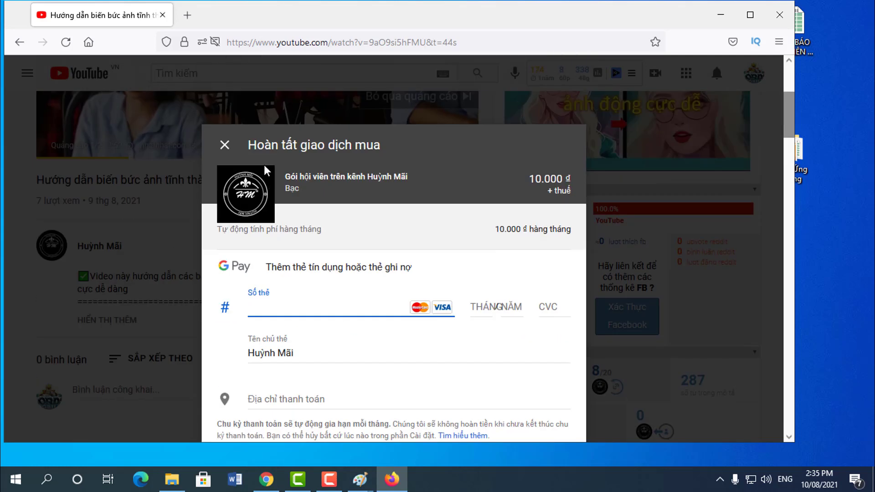
left_click(223, 144)
Step: Minimise Firefox, bring back Chrome and pause the photo-animation video at 2:17
left_click(721, 18)
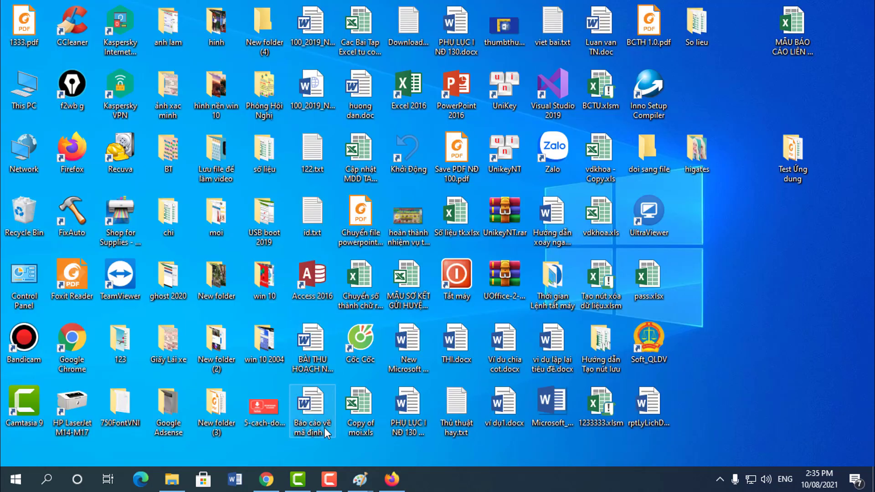
left_click(274, 487)
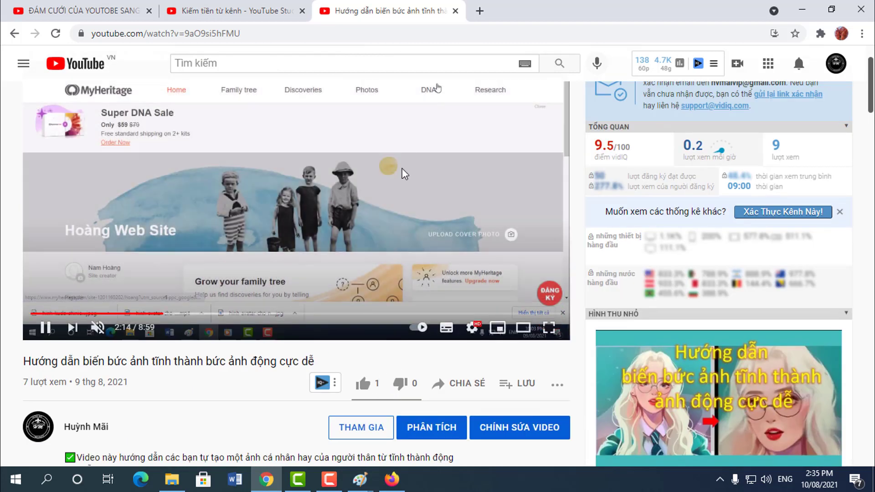
left_click(46, 328)
scroll(272, 368, "down", 3)
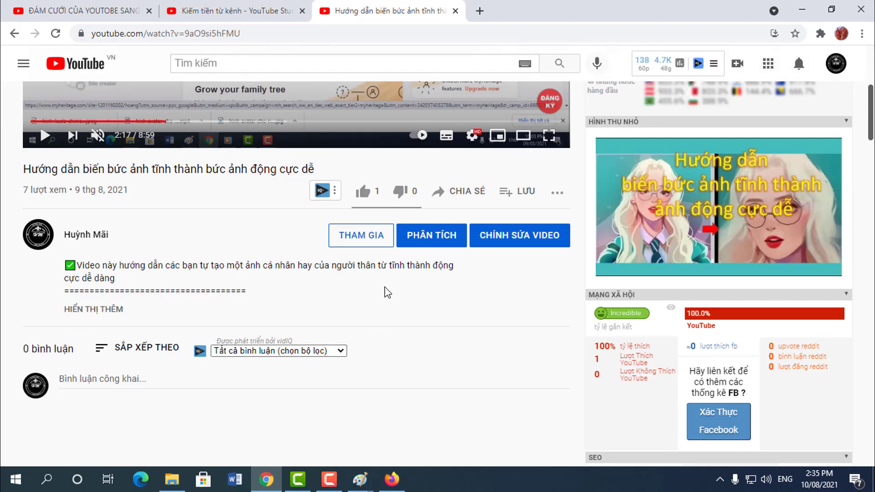
scroll(355, 356, "up", 3)
scroll(355, 356, "up", 1)
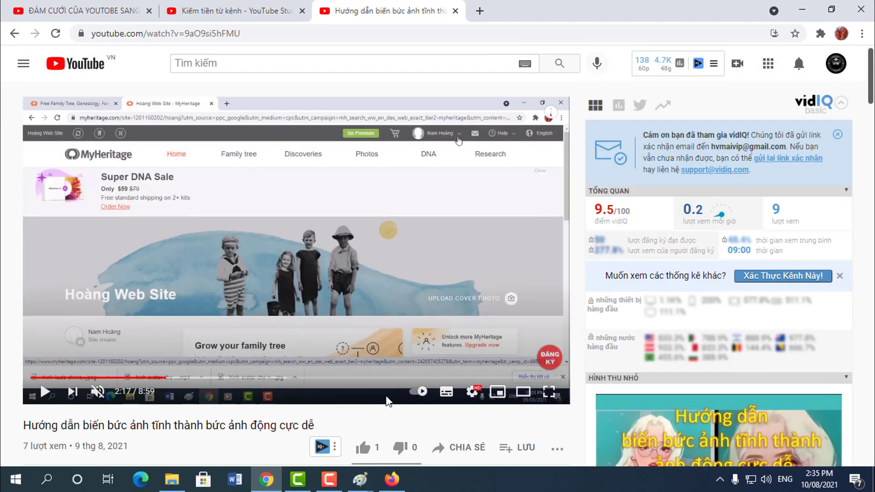
scroll(386, 397, "down", 6)
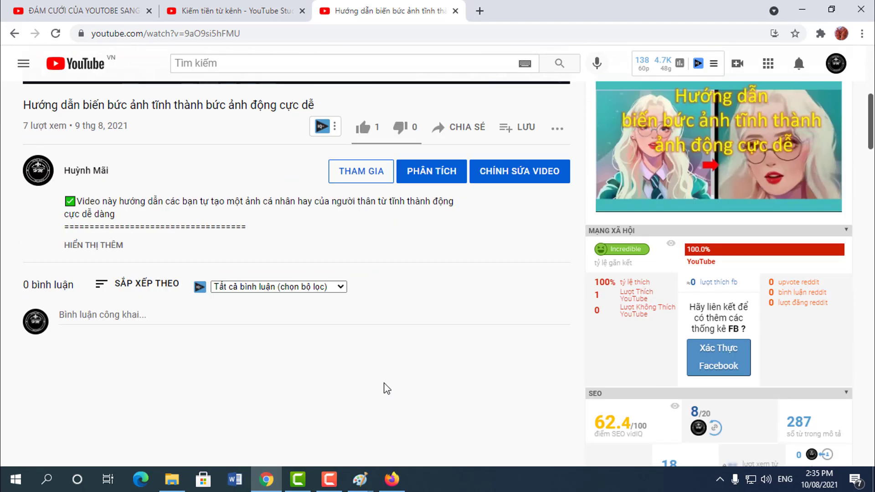